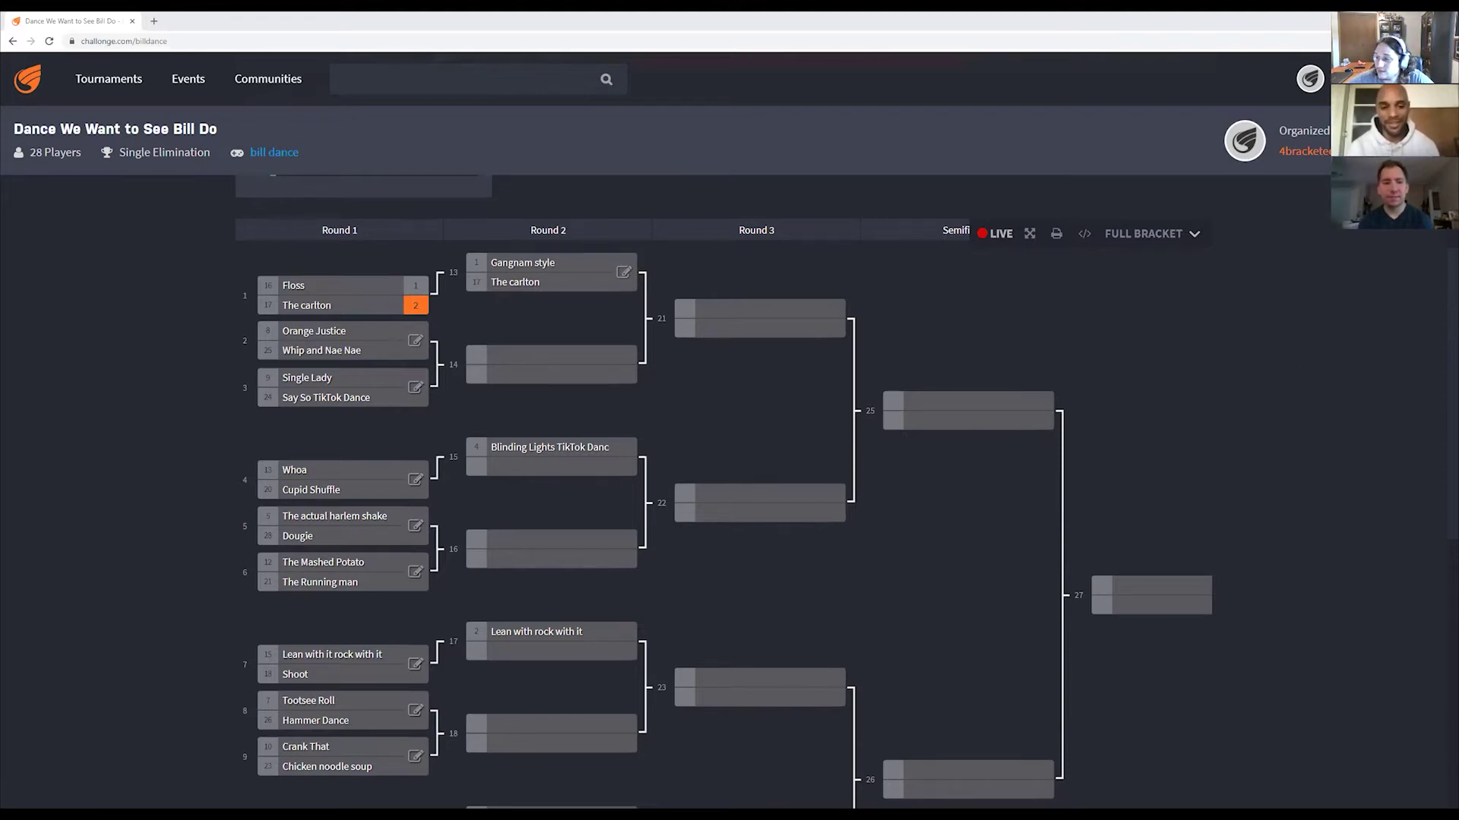
Report the Round 1 match between Orange Justice and Whip and Nae Nae with 3 points for Orange Justice as winner
click(416, 341)
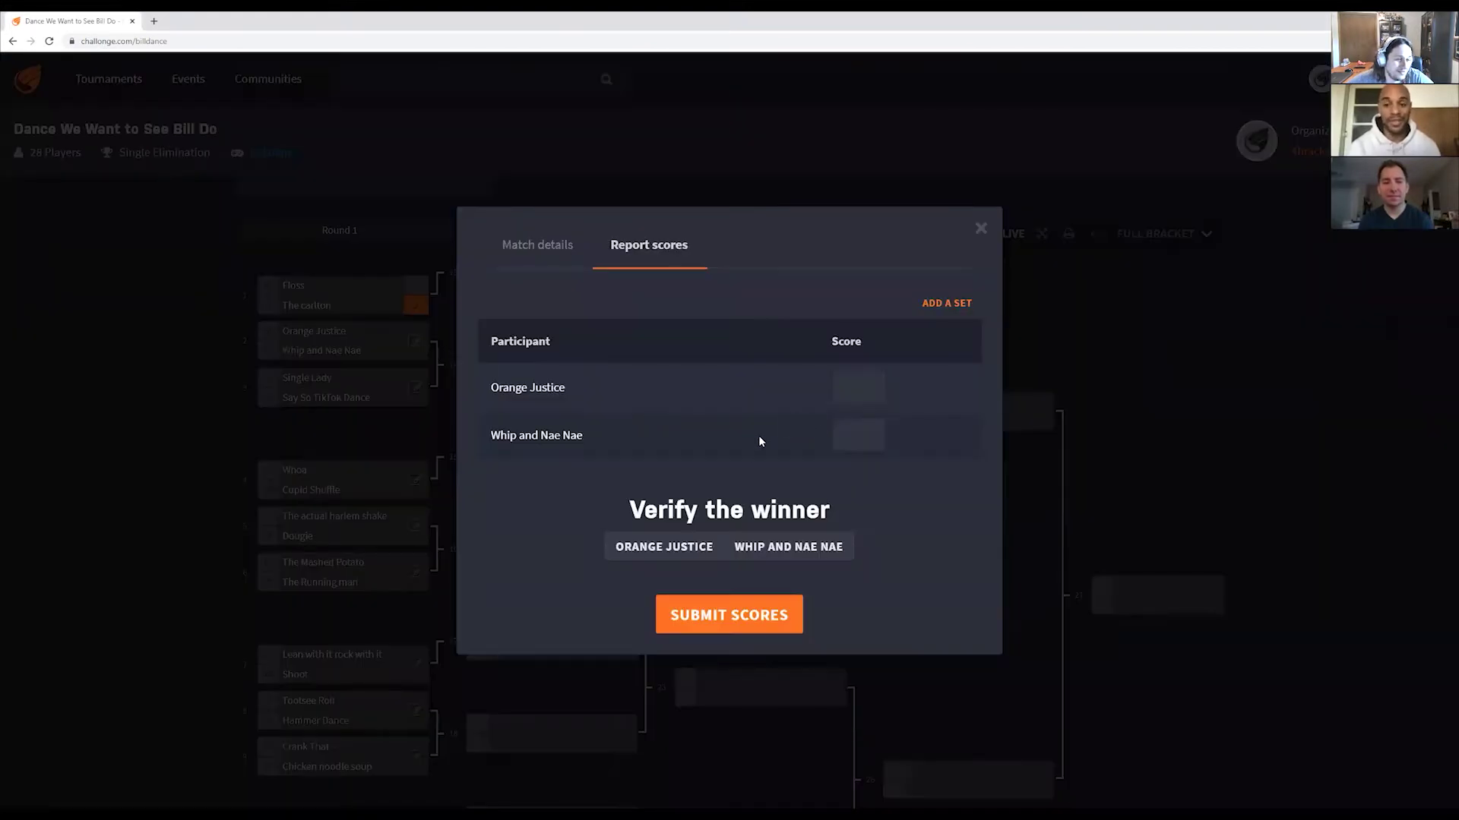
click(876, 383)
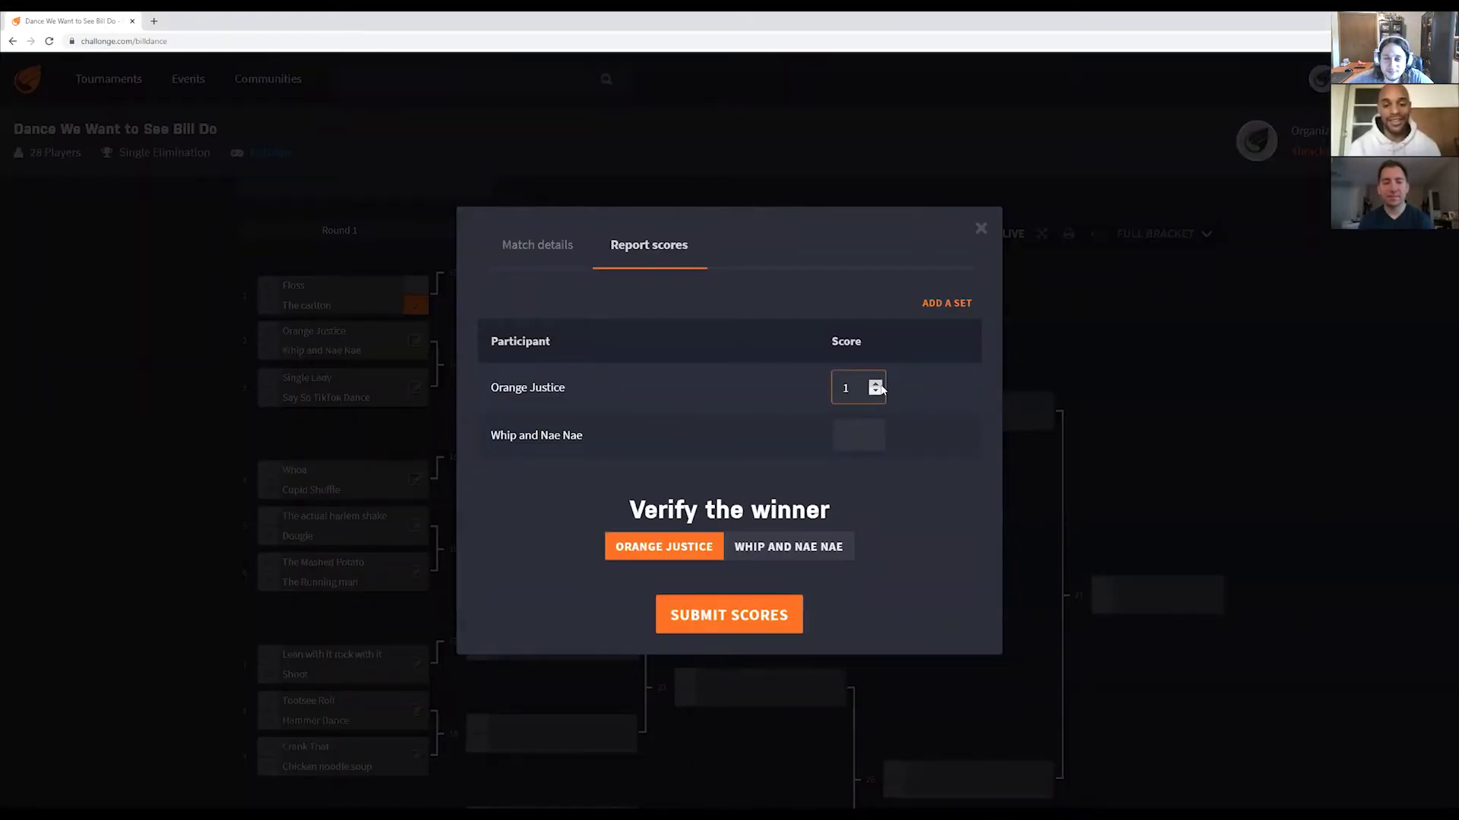
click(878, 391)
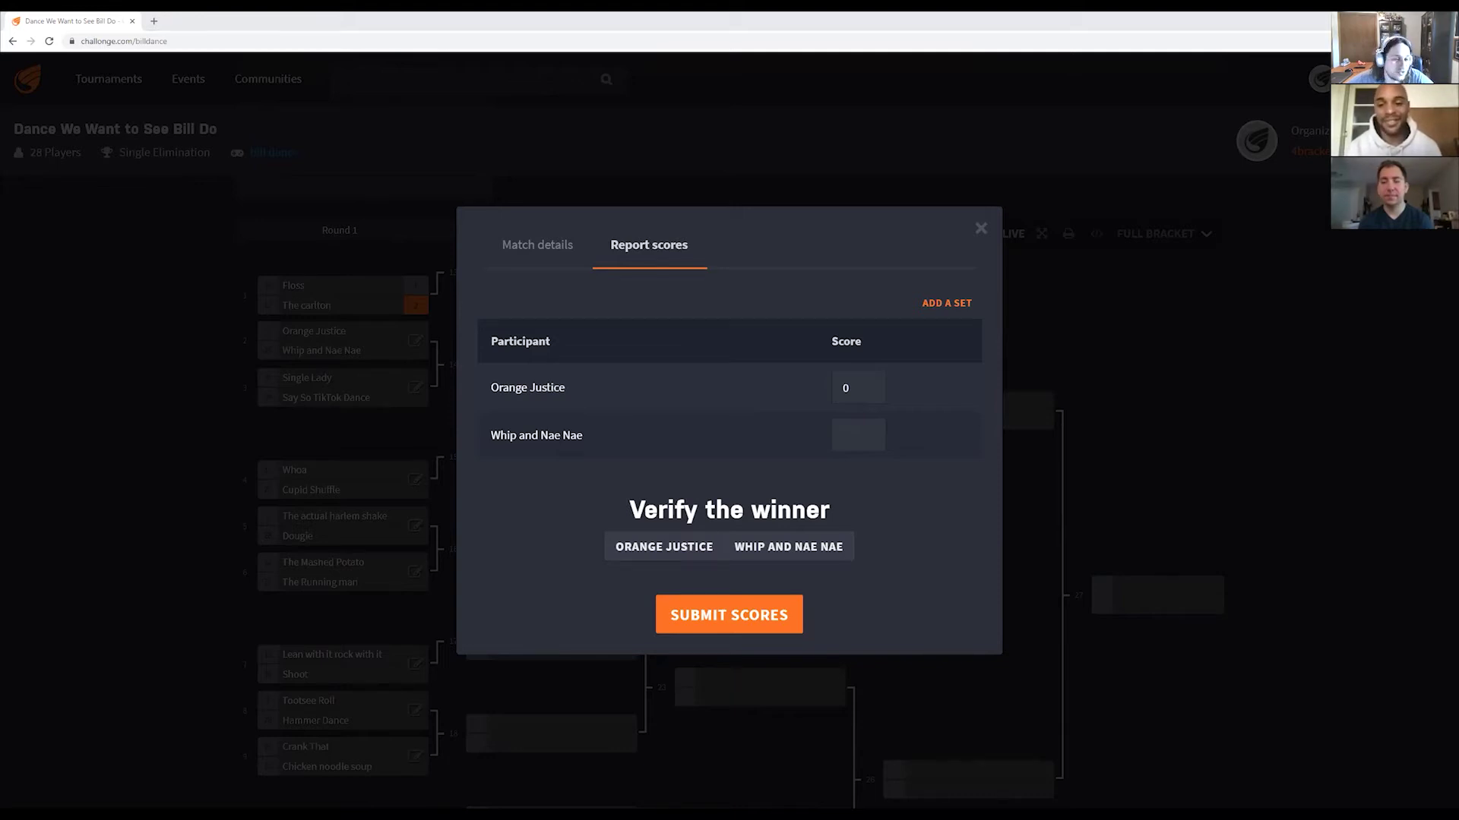
click(875, 385)
click(874, 385)
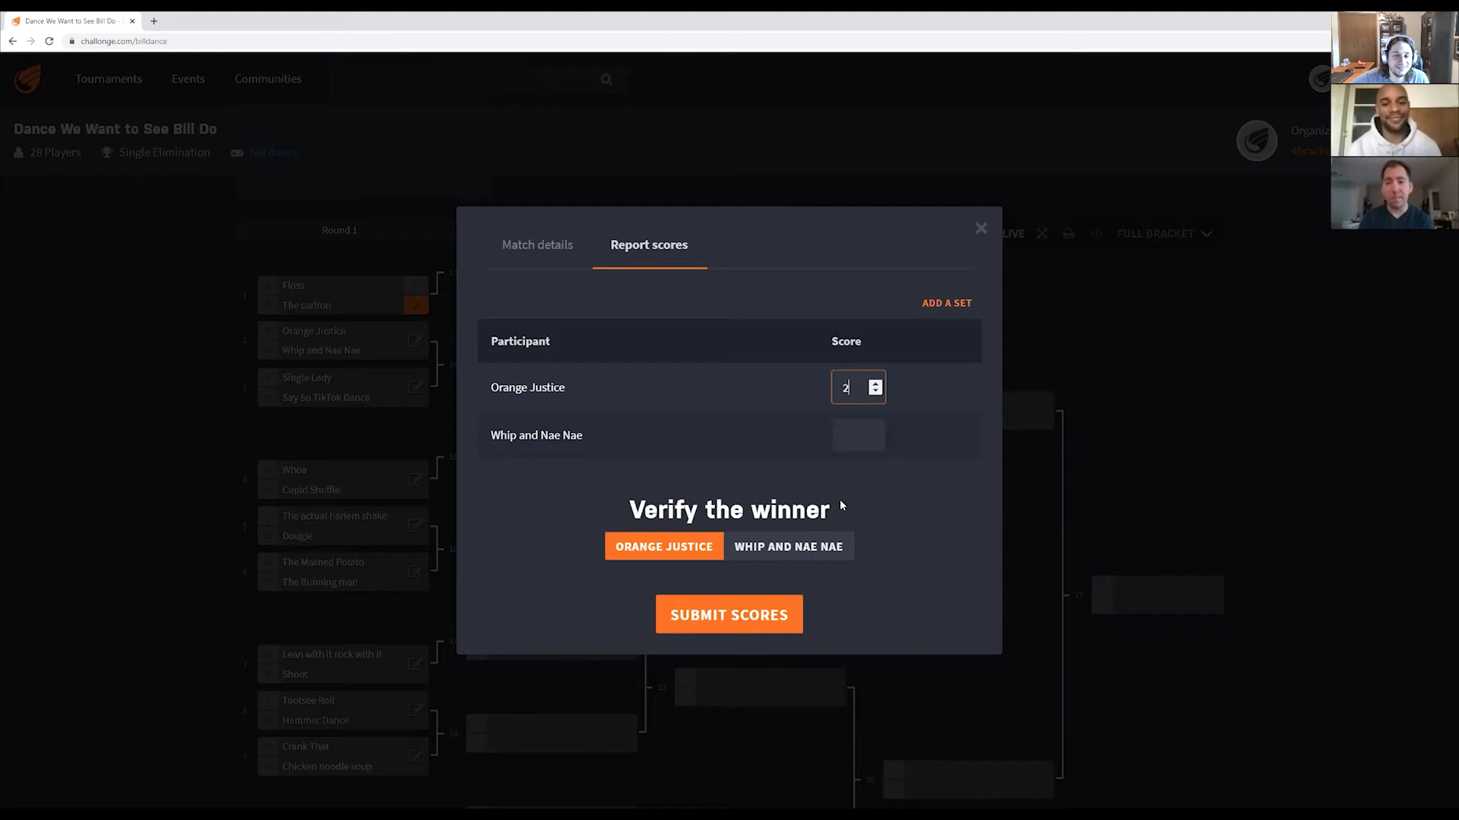
click(875, 383)
click(746, 612)
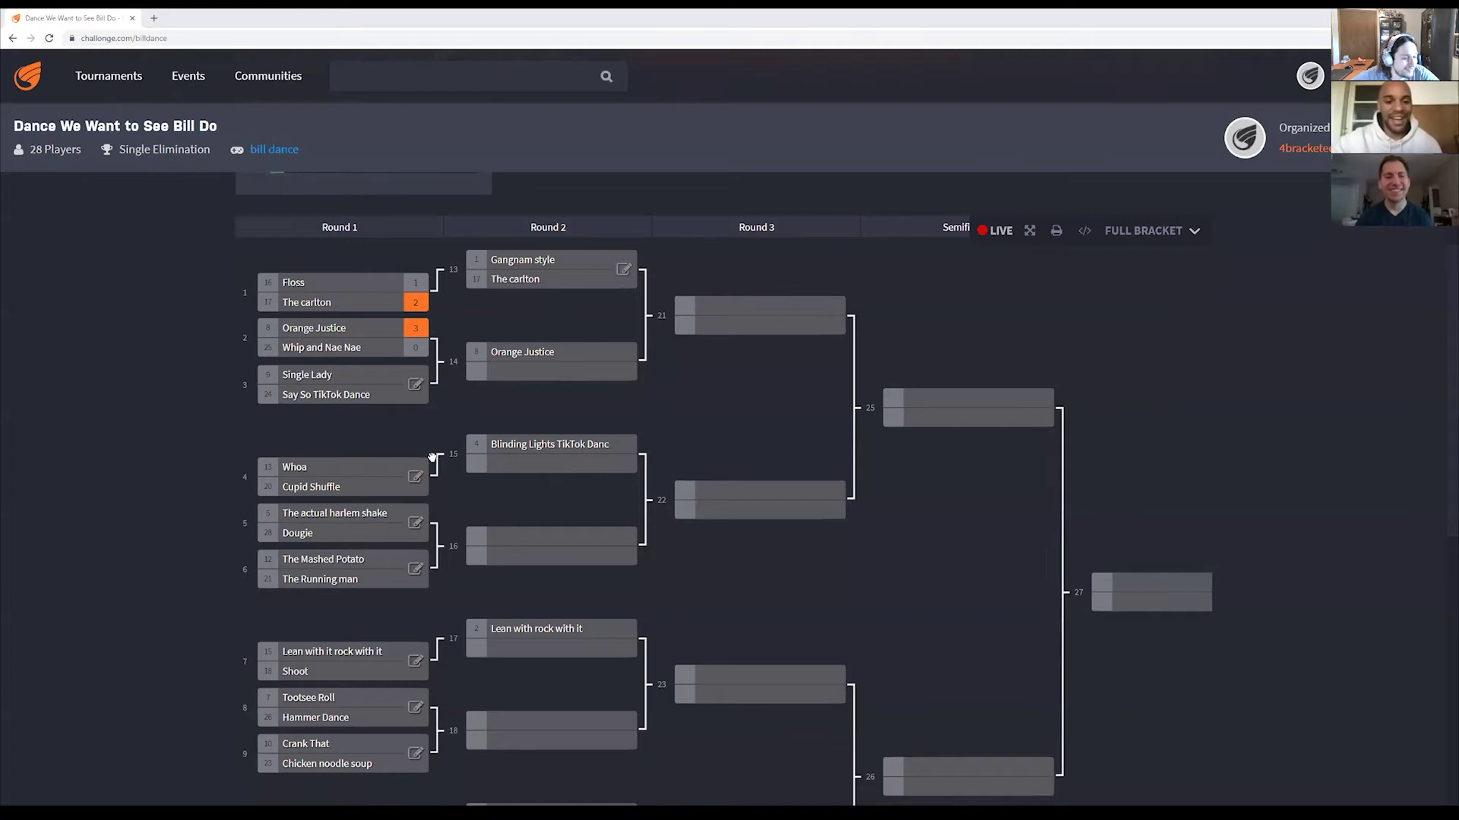
Submit the Single Lady versus Say So TikTok Dance result with a score of 3 for Say So TikTok Dance
click(415, 384)
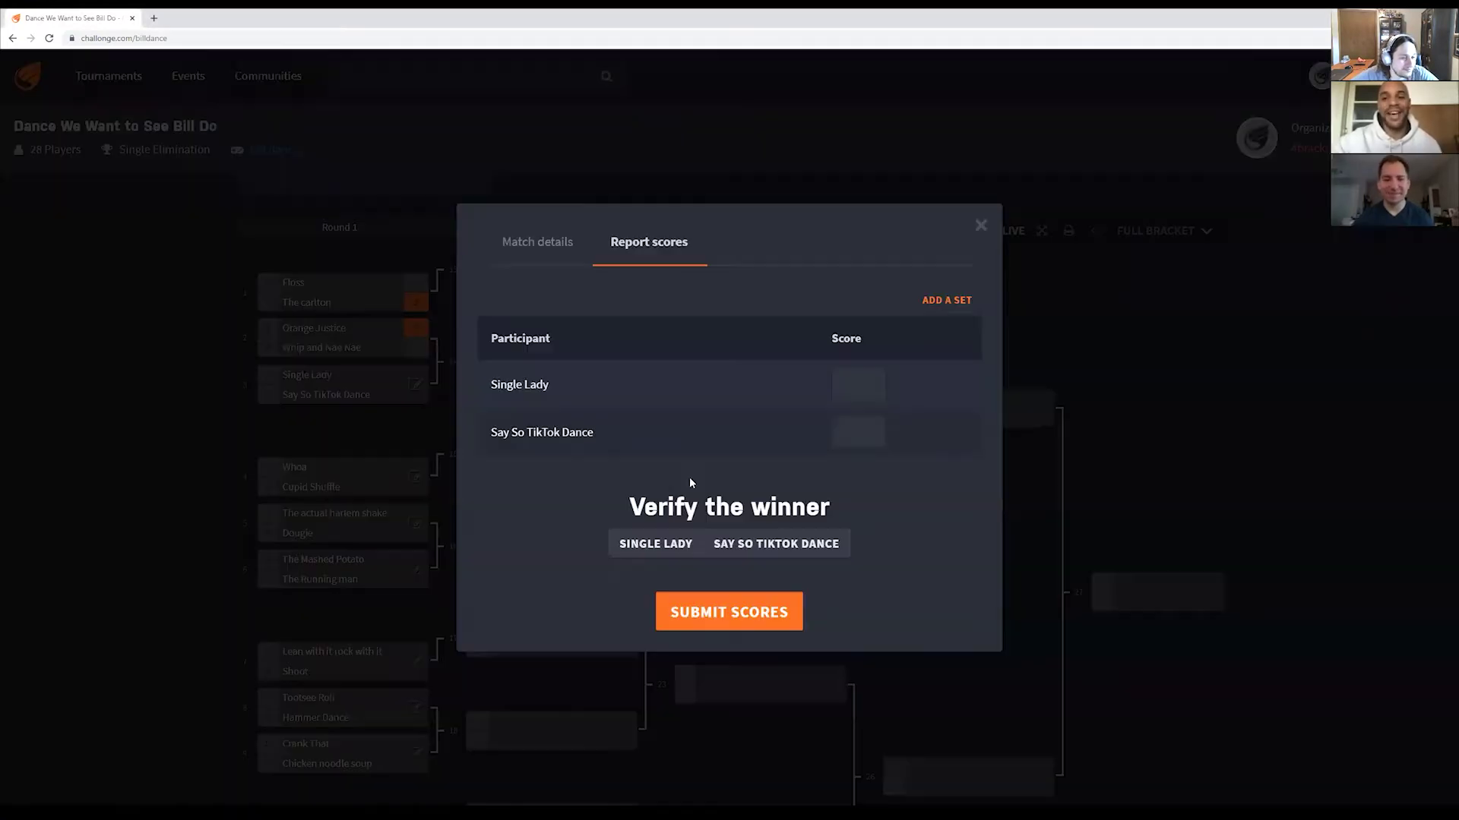
click(875, 430)
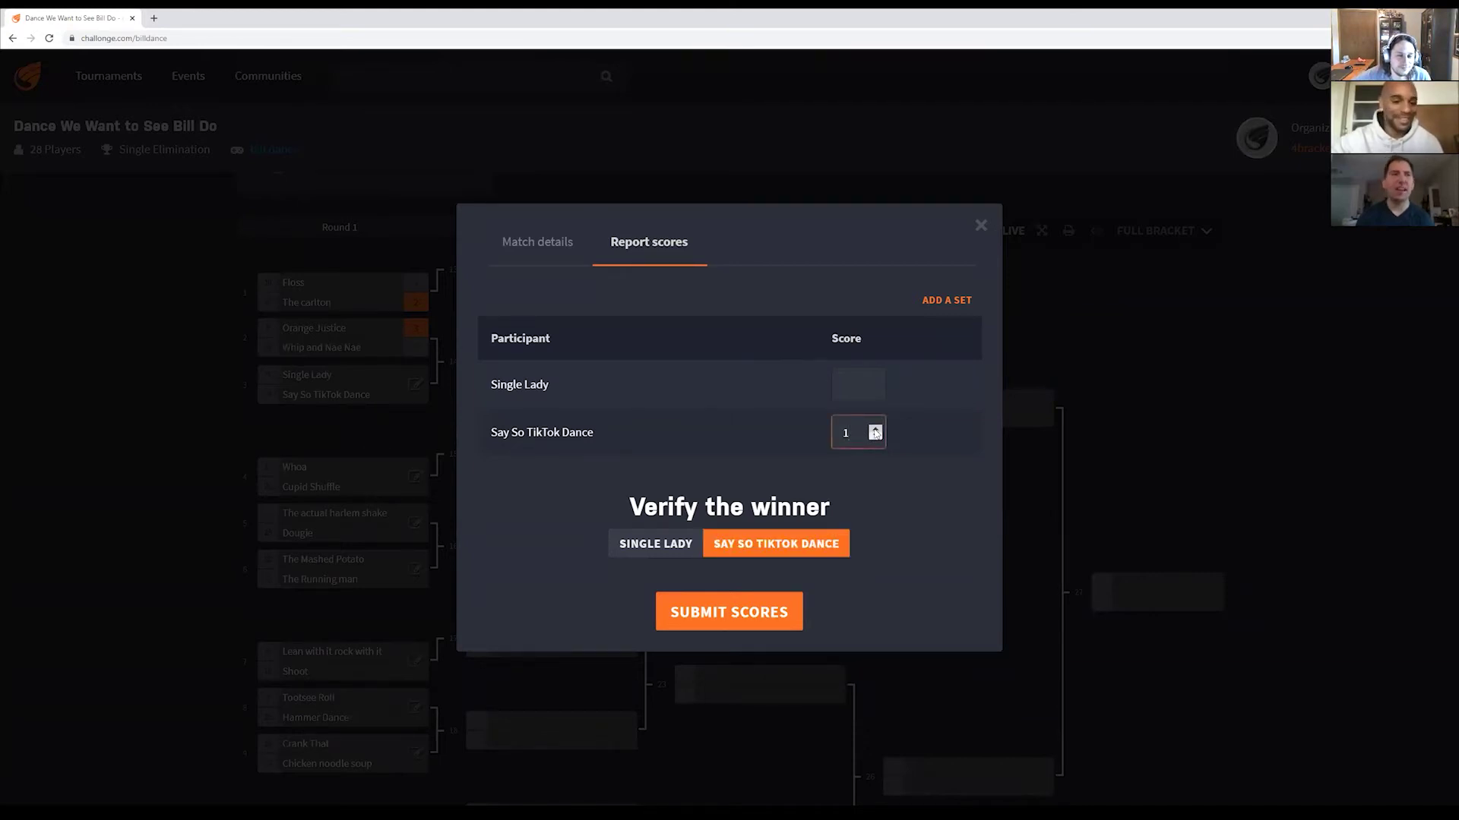
click(875, 430)
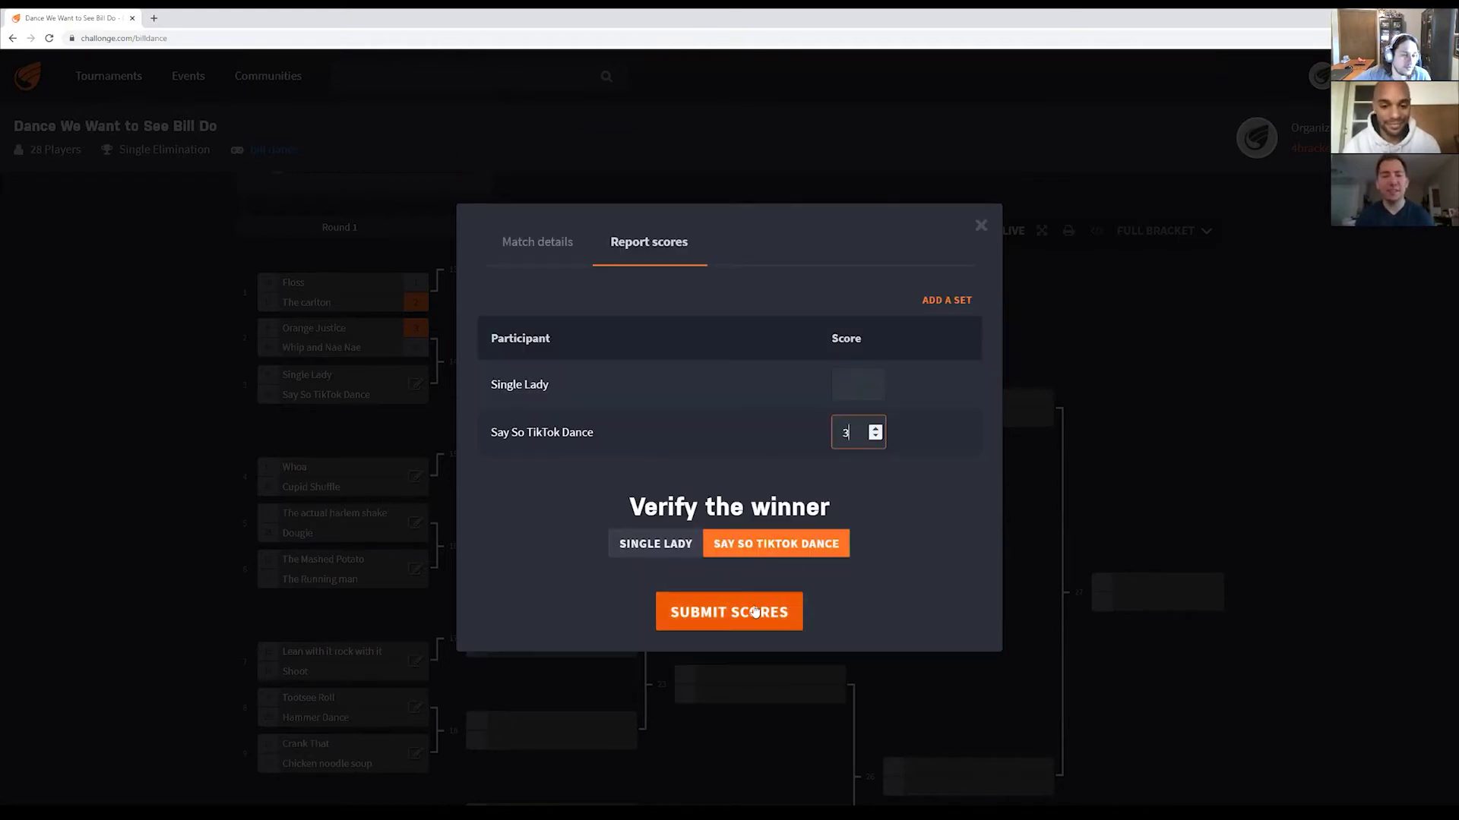
click(755, 612)
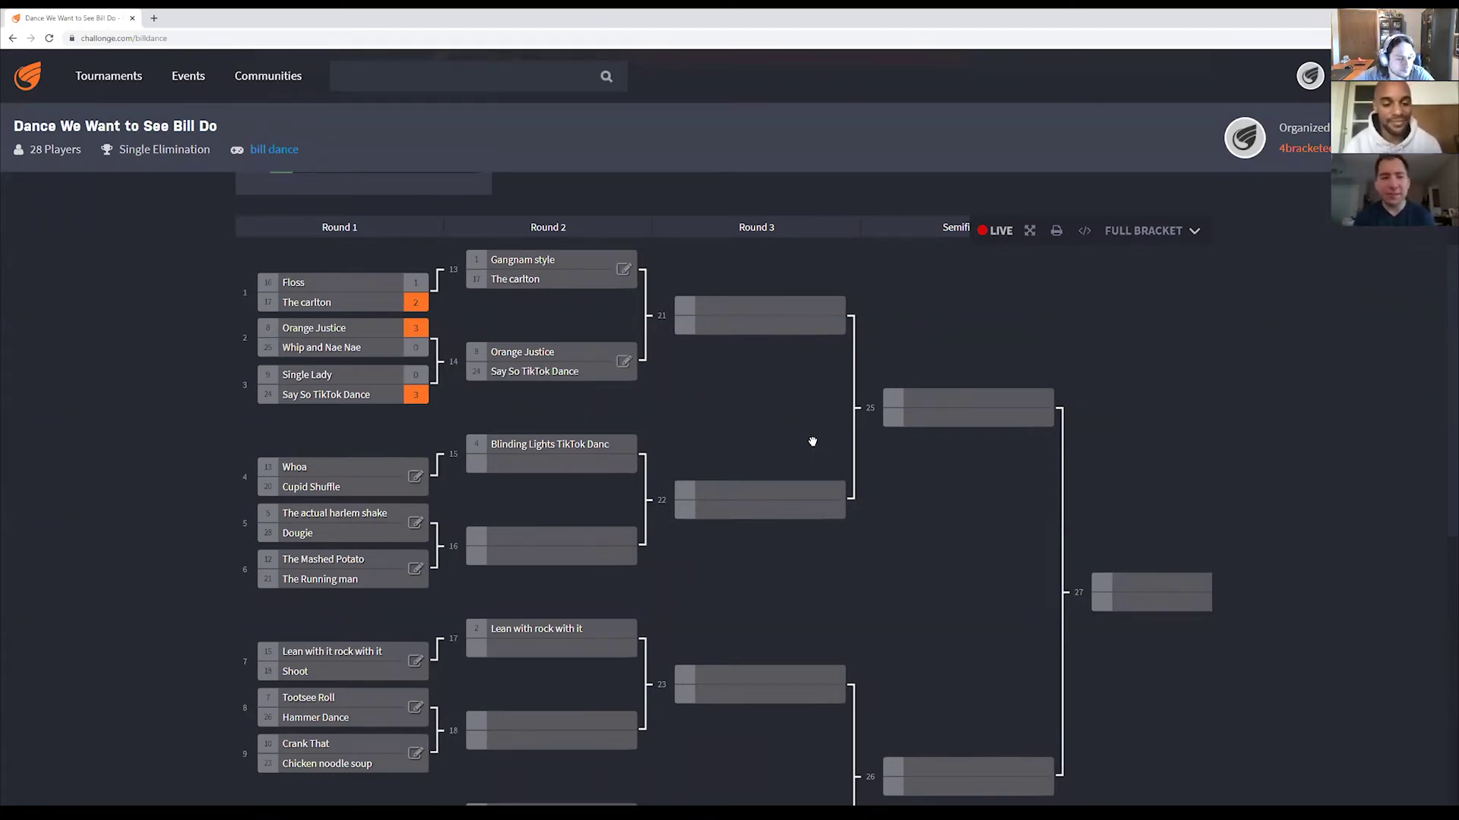
Record Whoa as the winner over Cupid Shuffle in Round 1 with a score of 3
scroll(778, 417, down, 3)
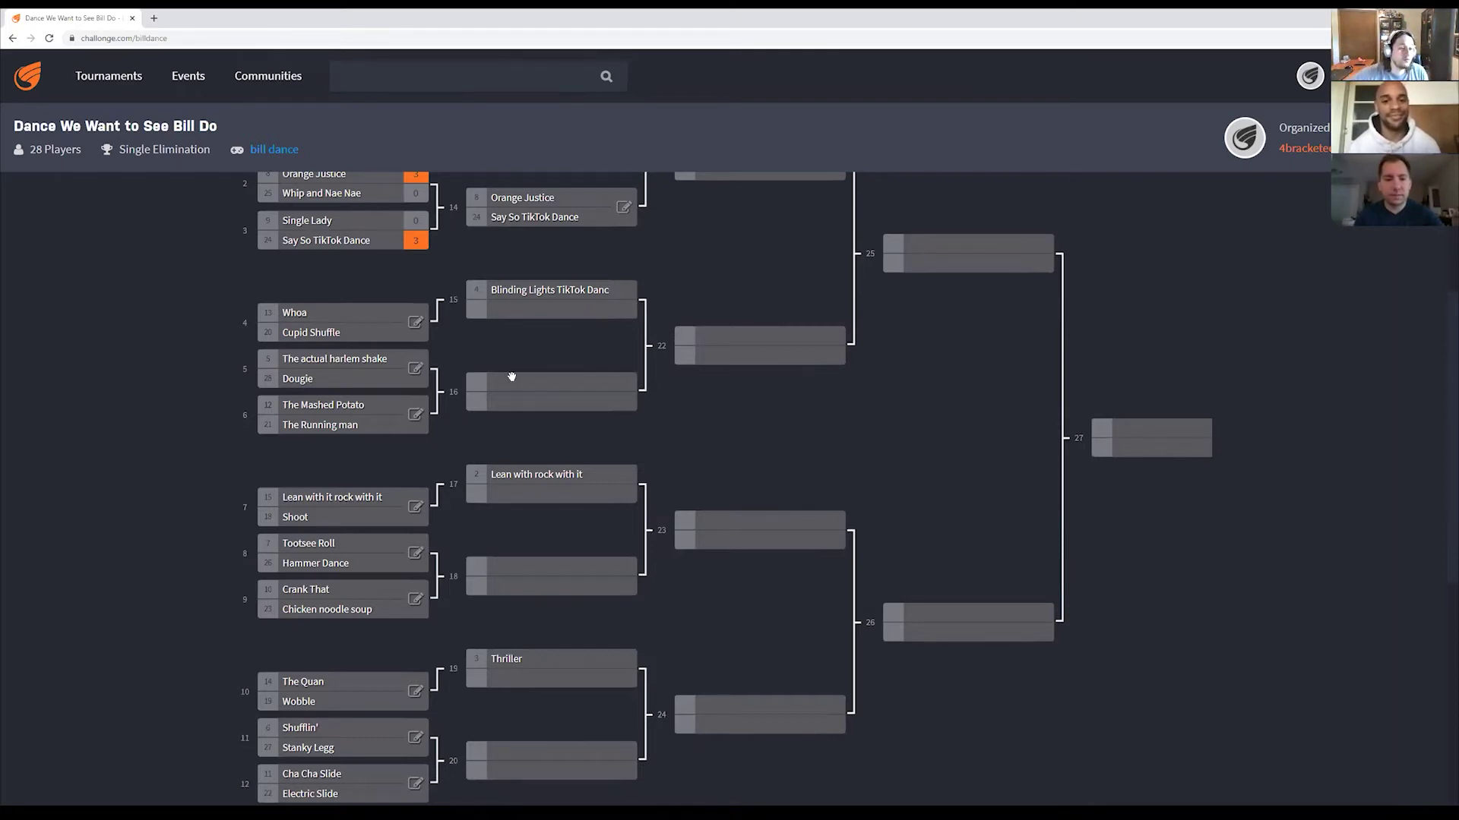
click(416, 322)
click(877, 383)
click(877, 383)
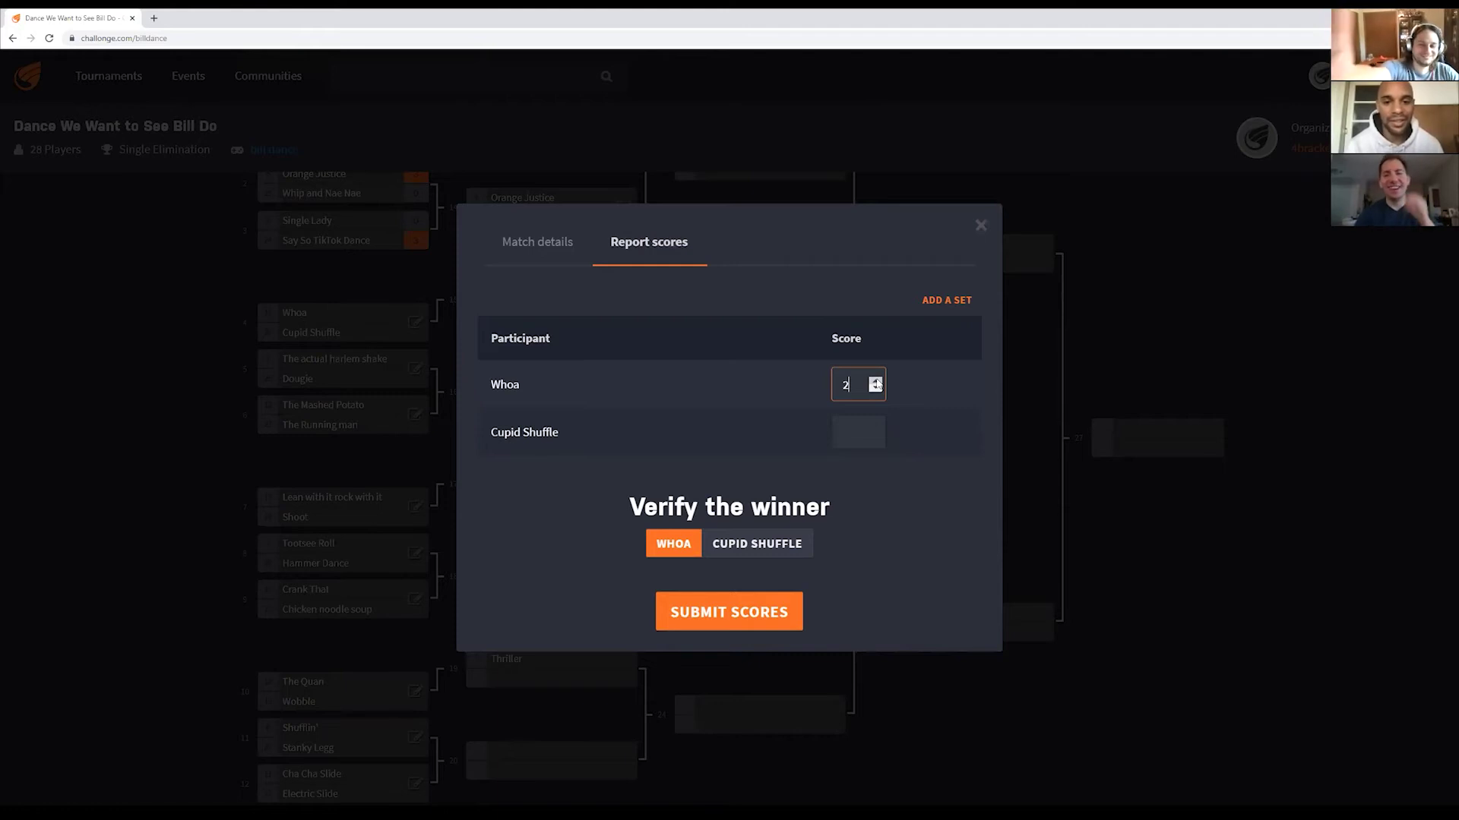
click(875, 381)
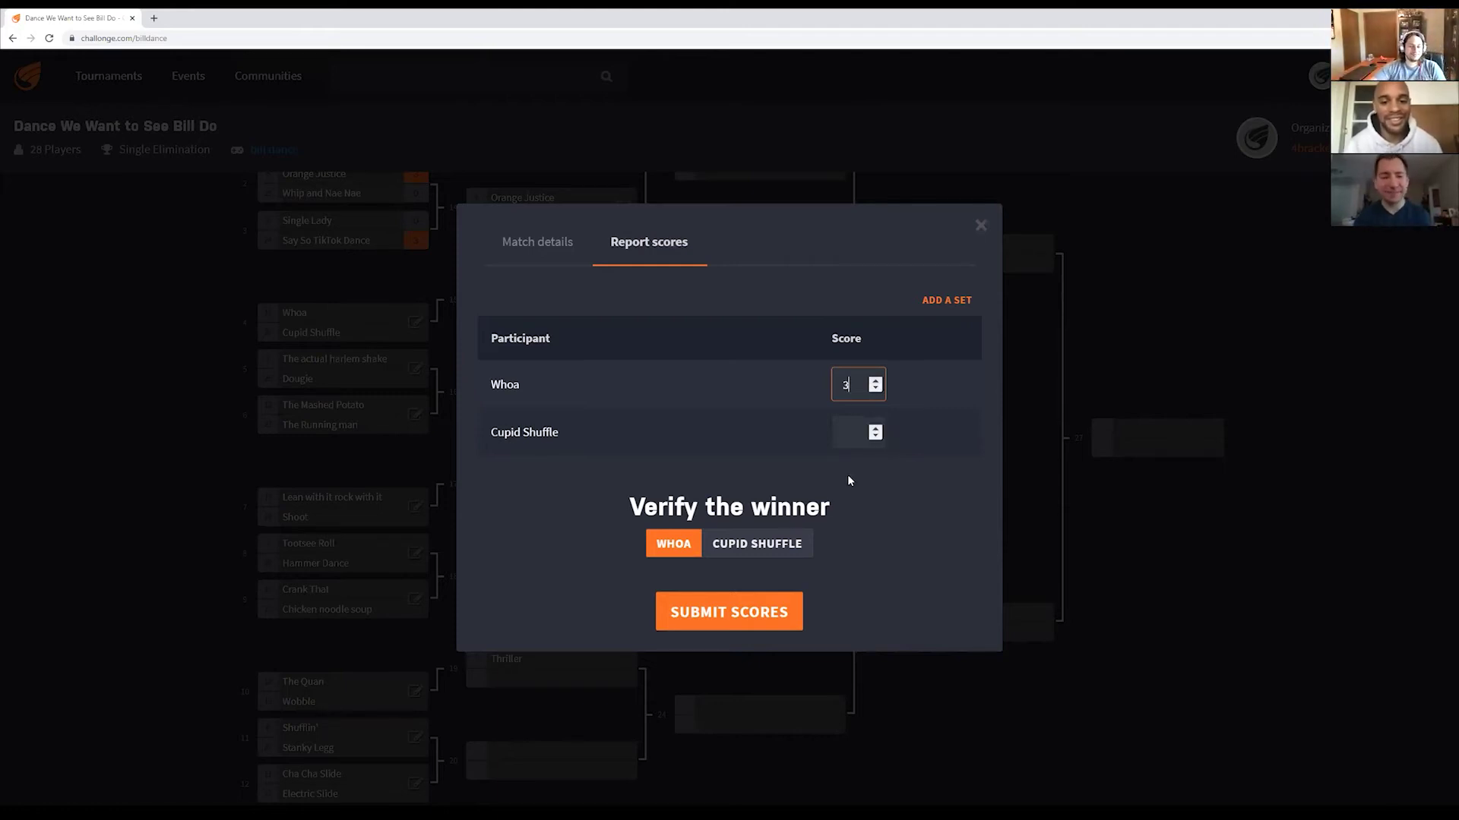
click(798, 600)
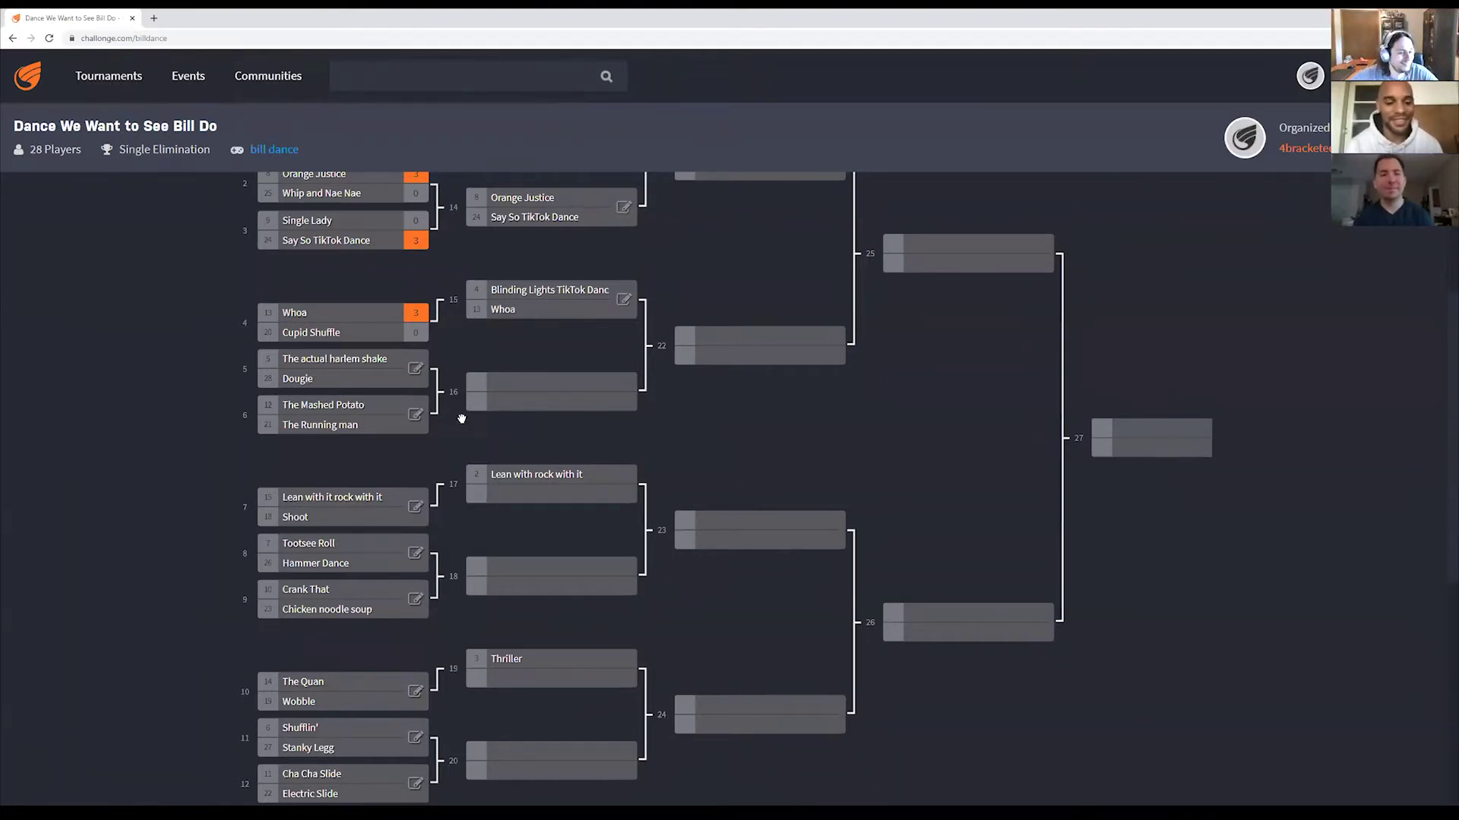
Report the Round 1 match of The actual harlem shake against Dougie as 1 to 2 in Dougie's favour
scroll(721, 436, down, 1)
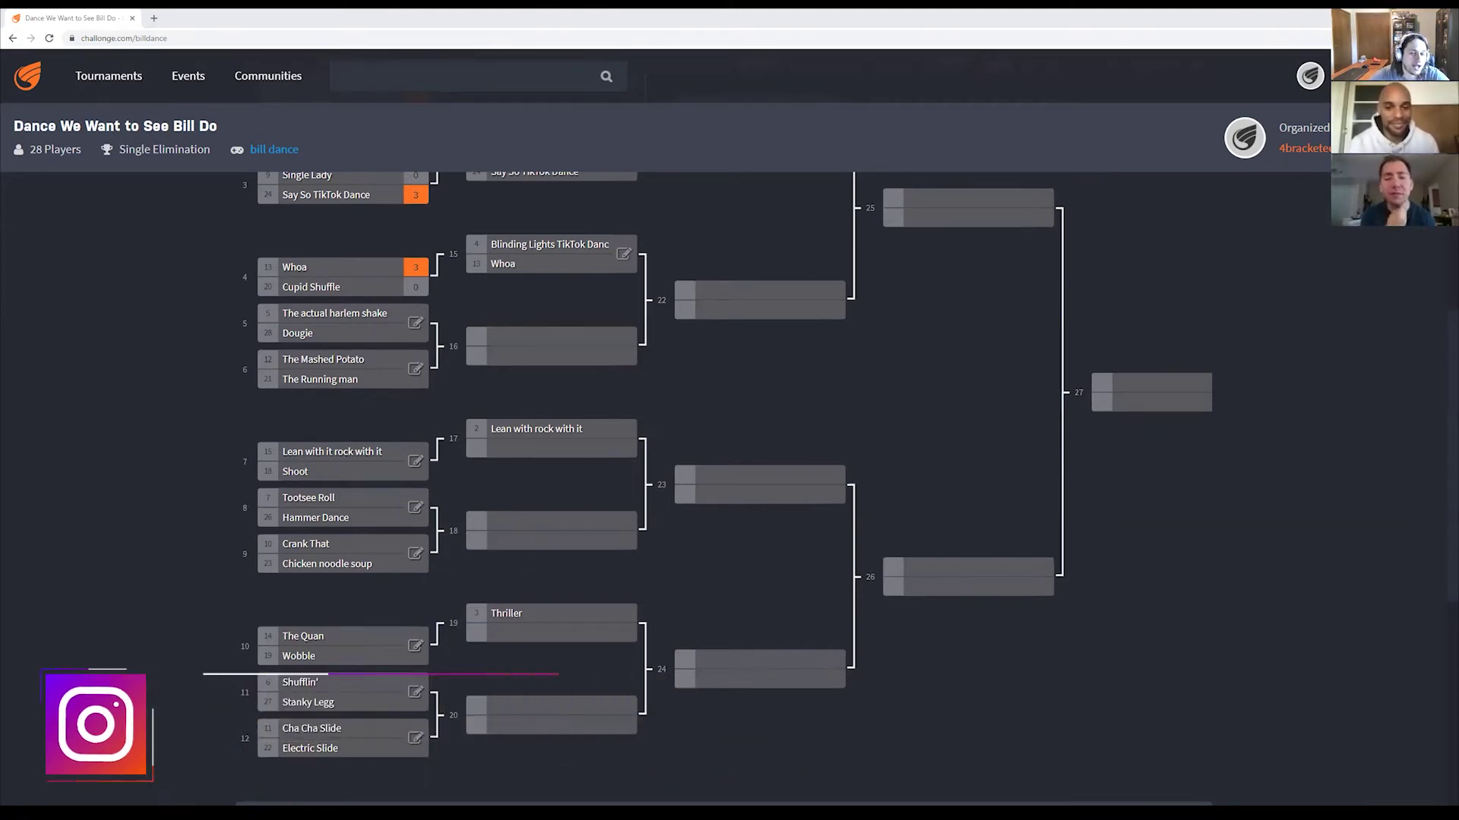
click(415, 322)
click(875, 428)
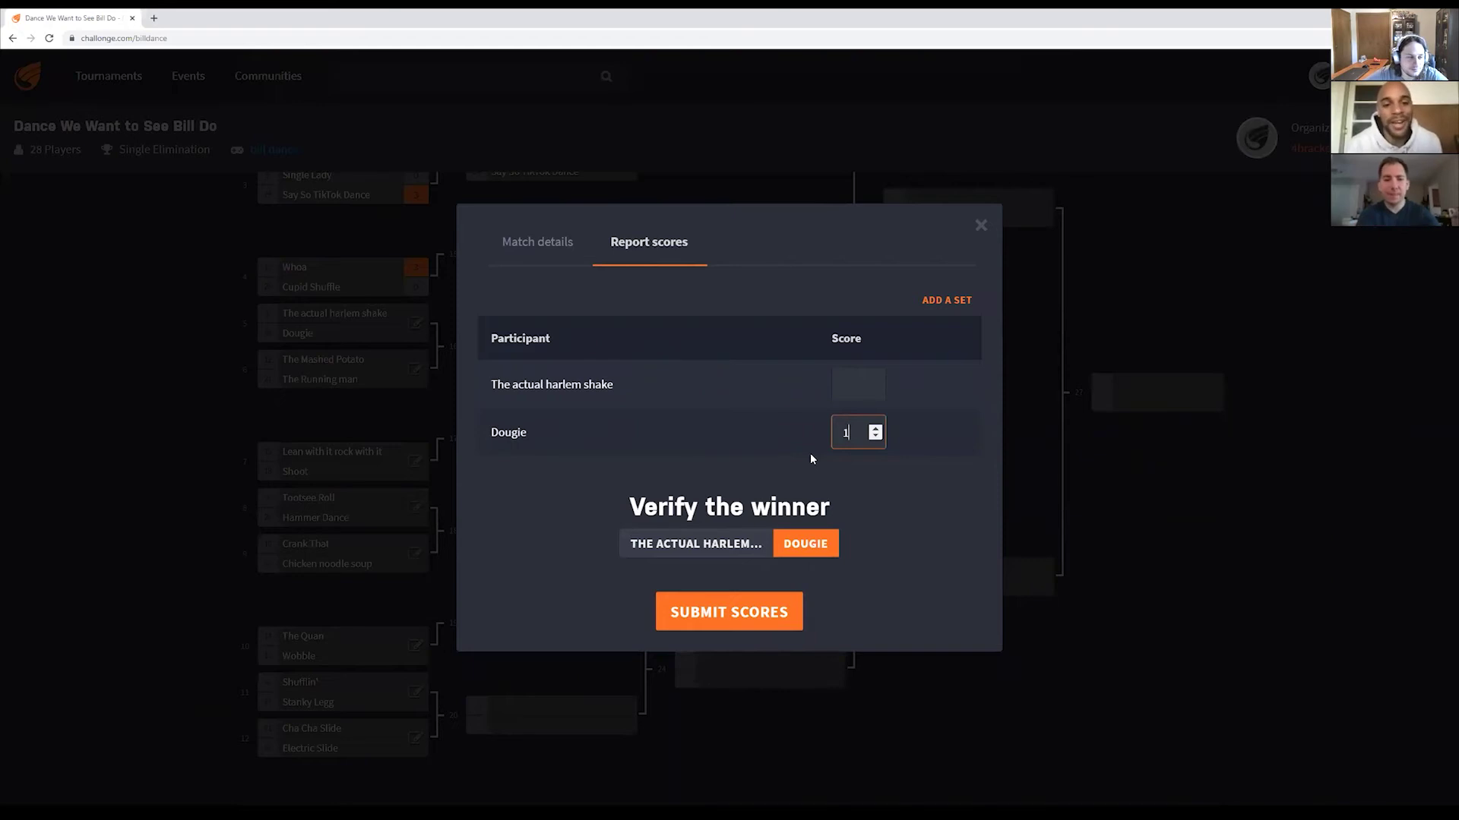
click(876, 381)
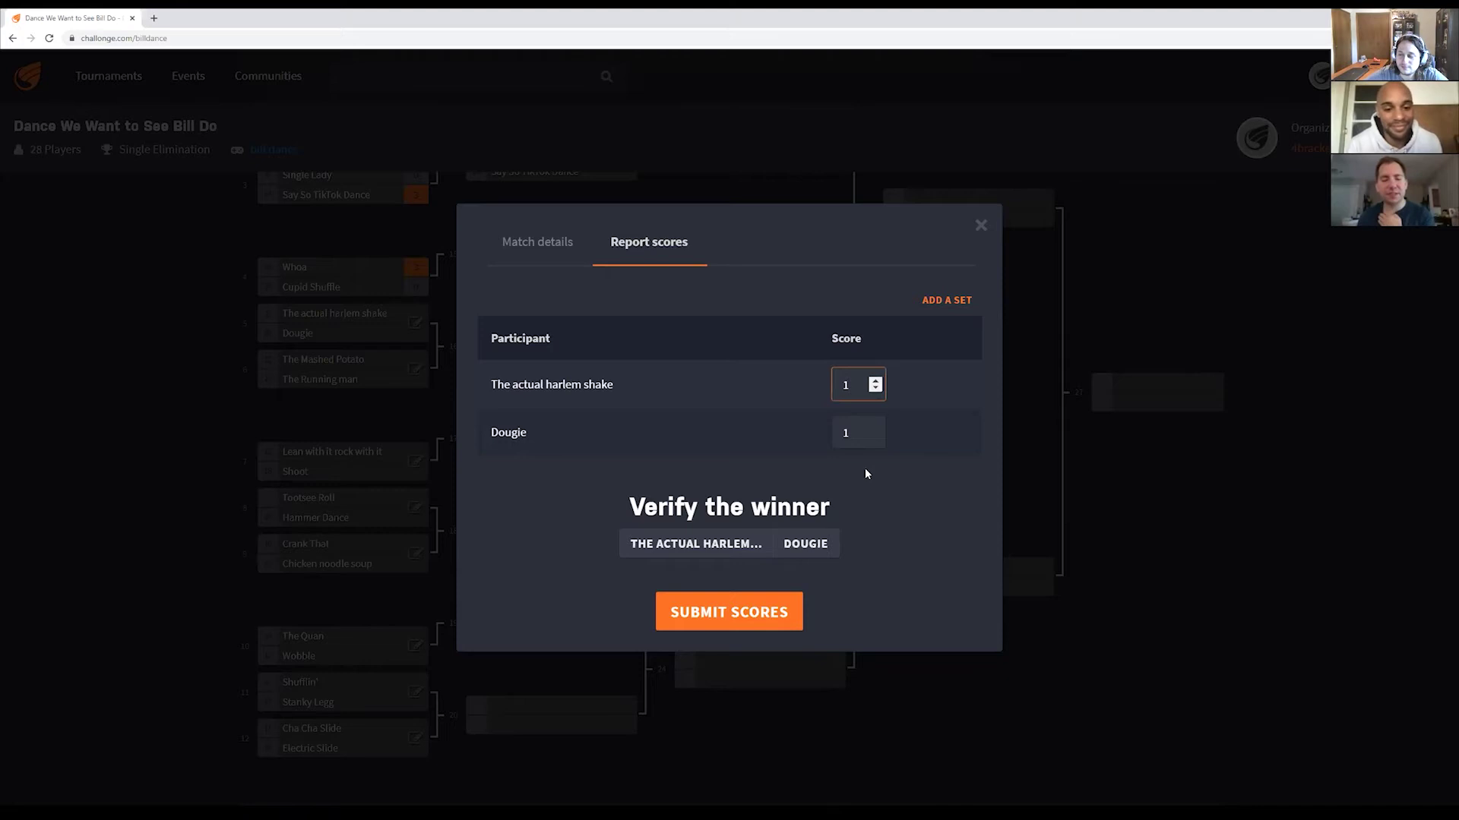
click(942, 473)
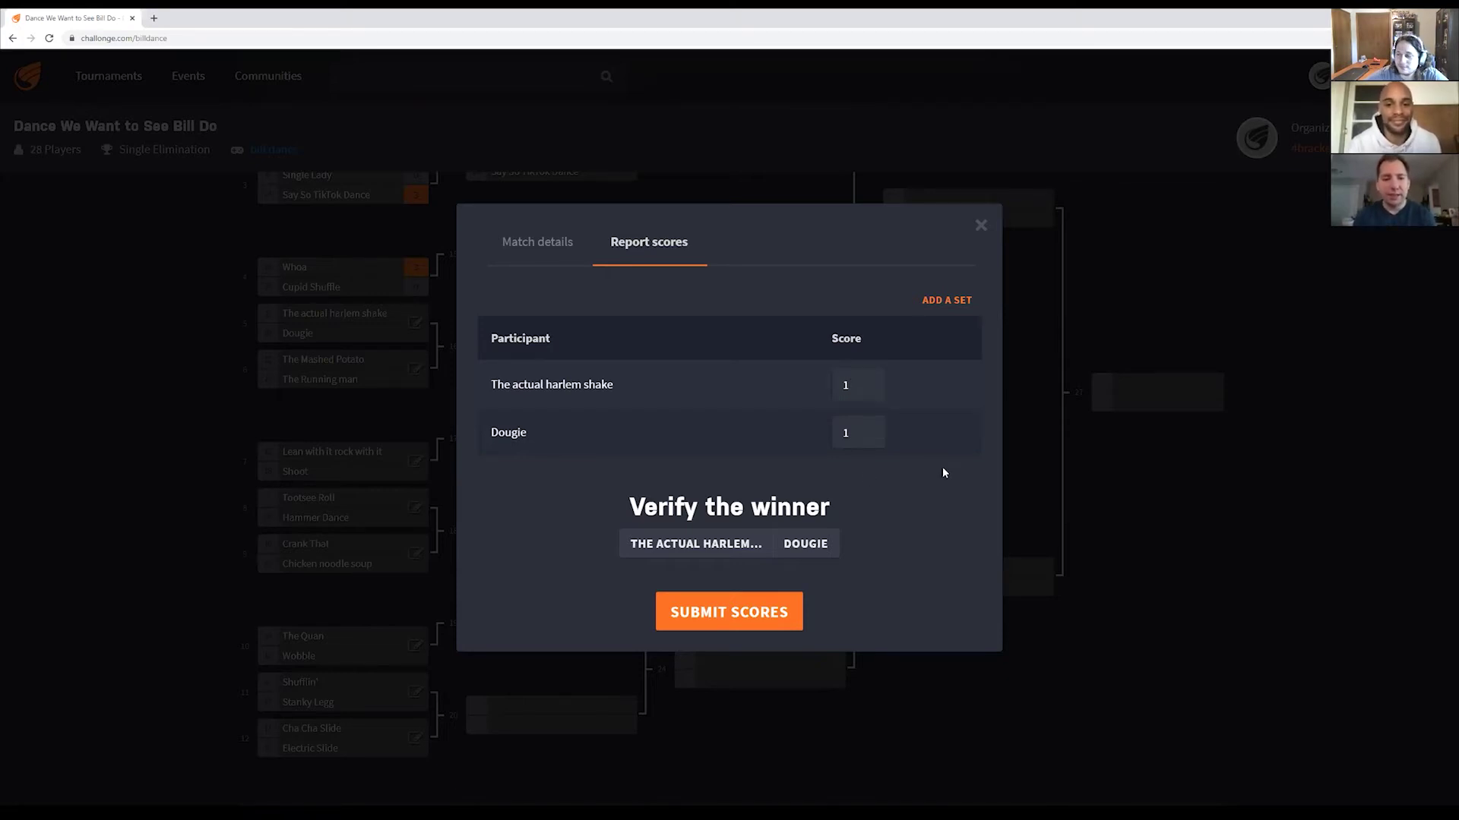
click(879, 427)
click(767, 610)
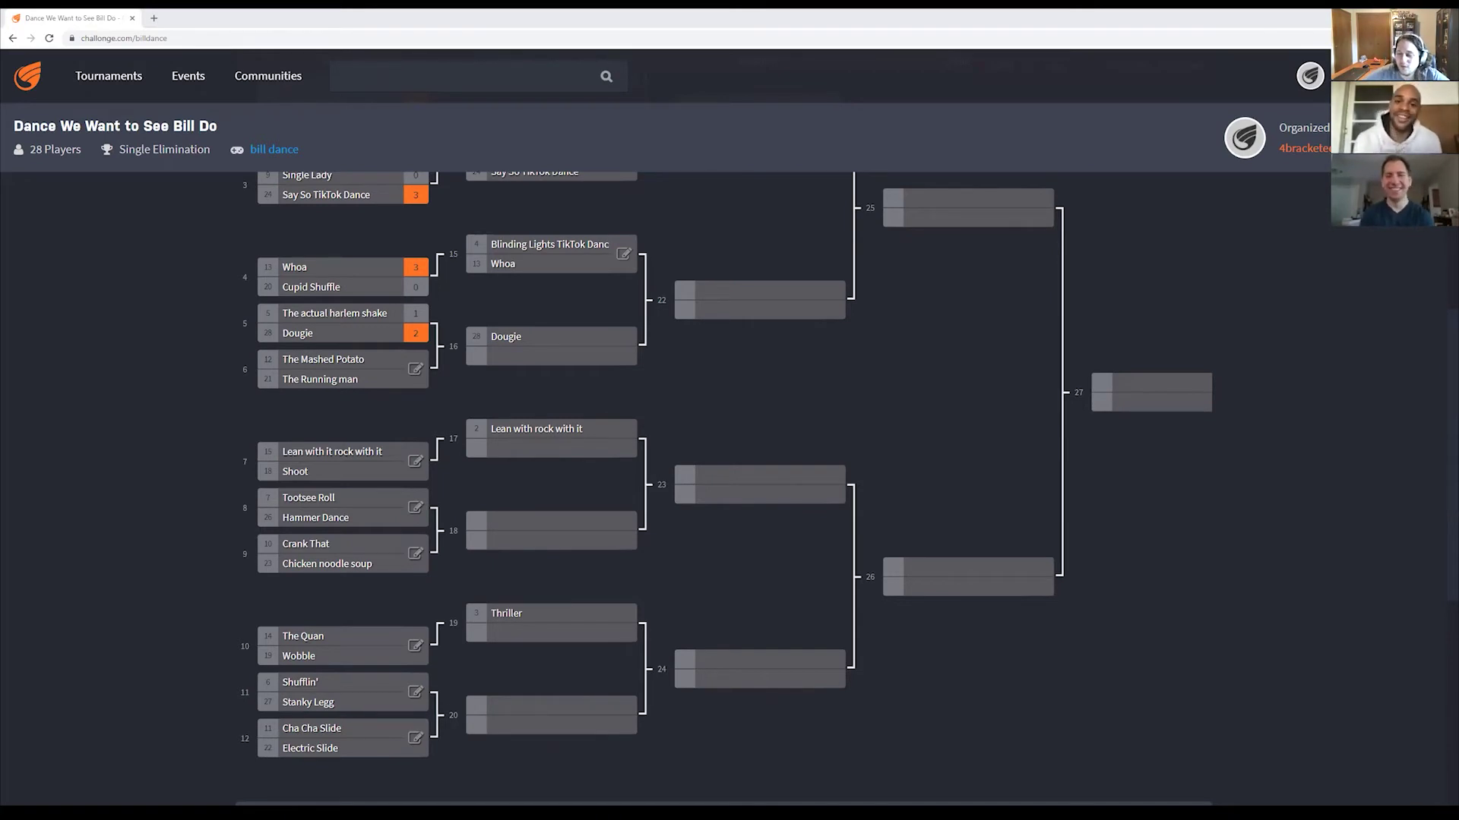
Submit a score of 3 for The Mashed Potato in its Round 1 match against The Running man
click(415, 369)
click(882, 377)
text(1)
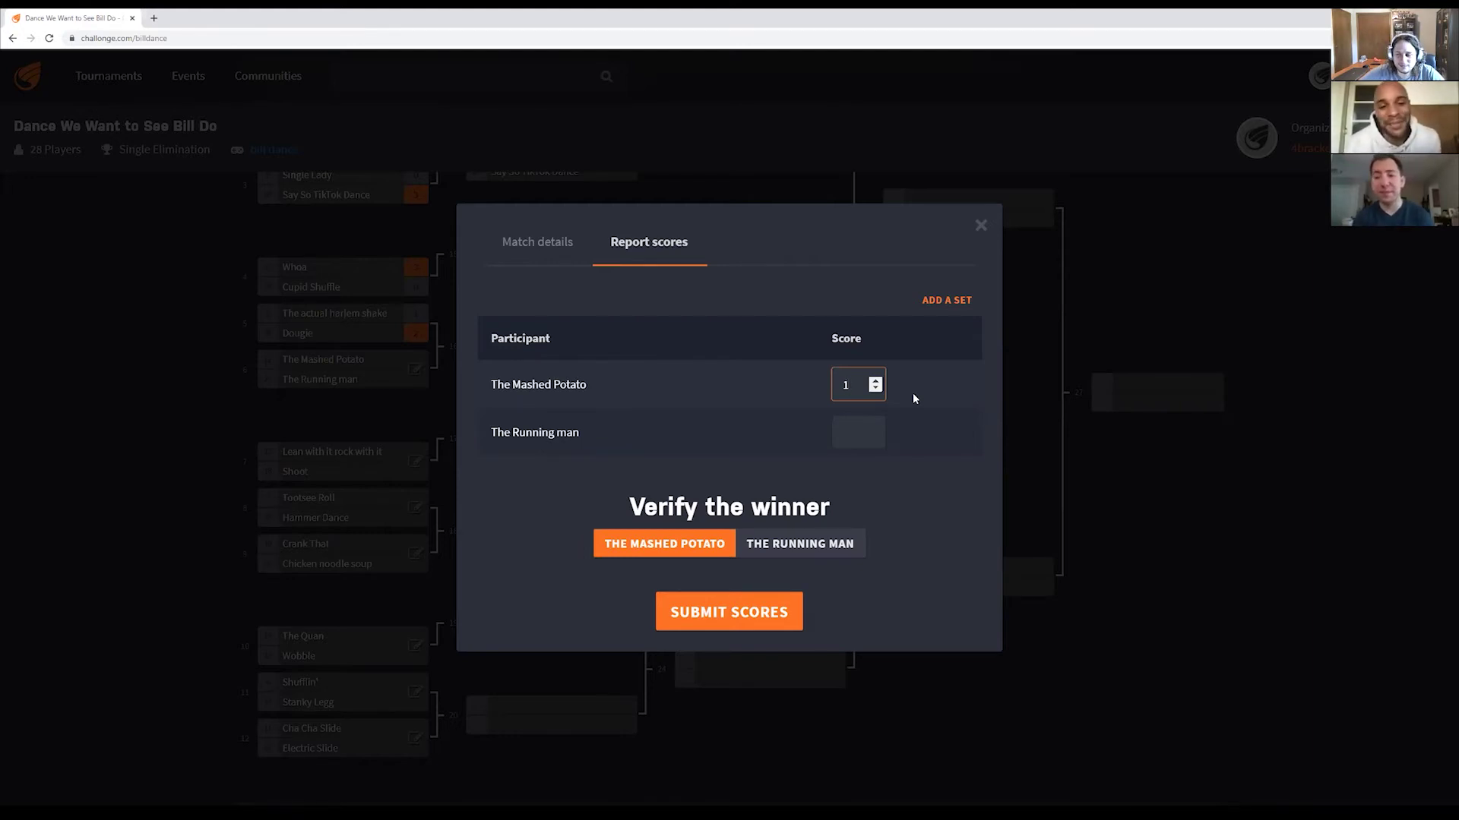
click(876, 380)
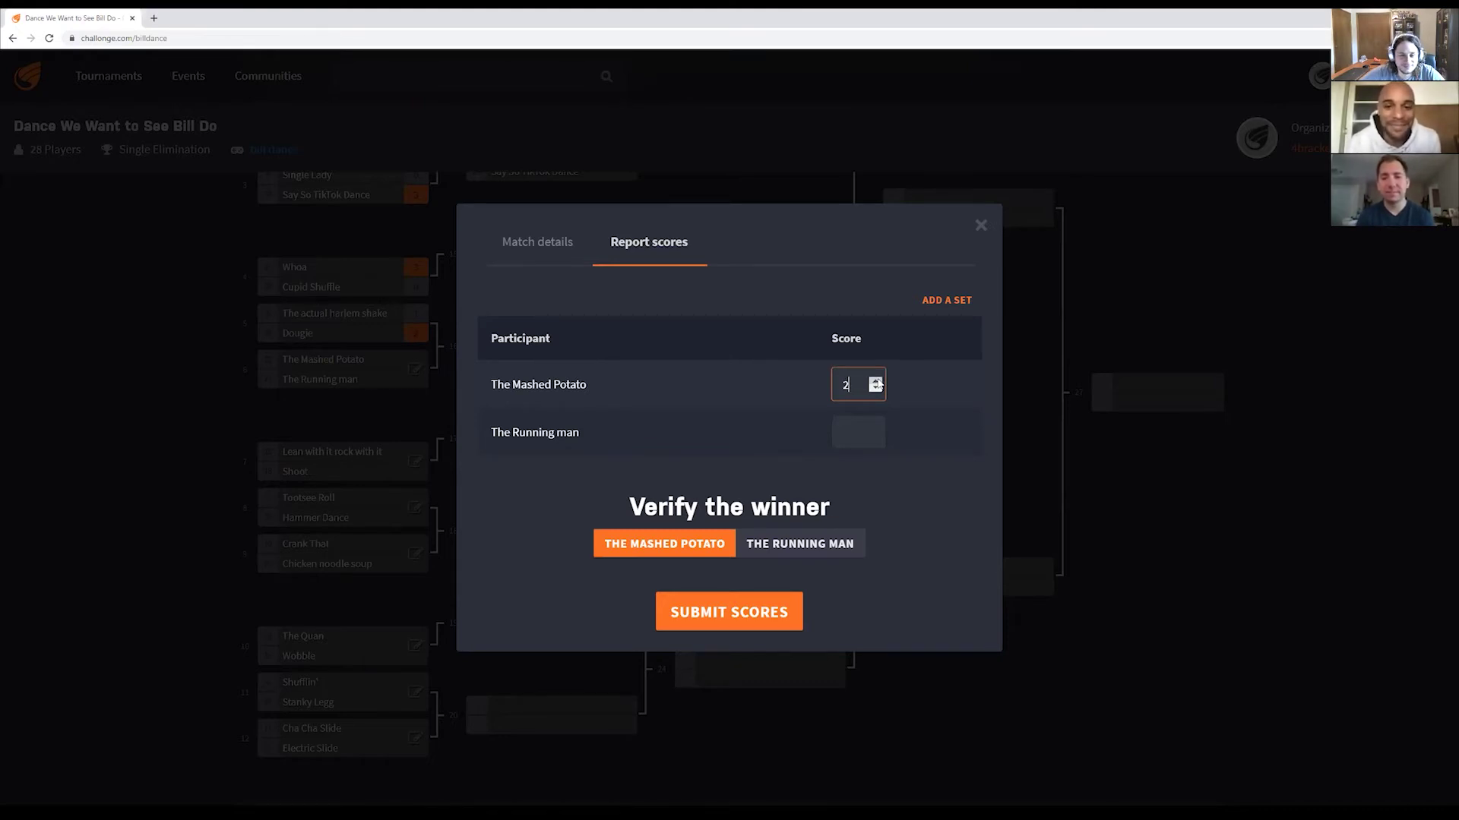
click(876, 381)
click(756, 610)
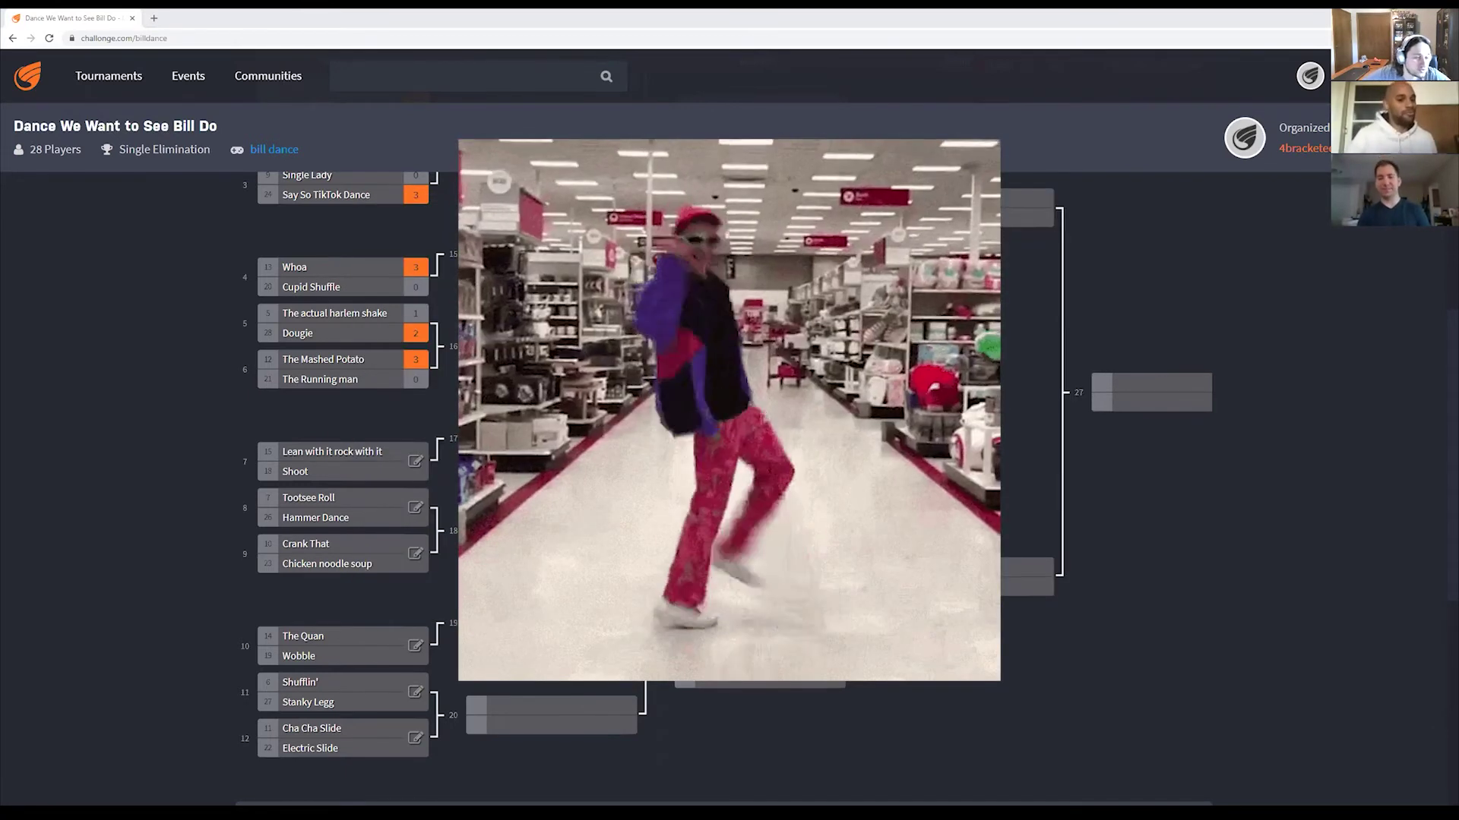
Record a score of 3 for Shoot in the Round 1 match against Lean with it rock with it
click(415, 462)
click(857, 433)
text(3)
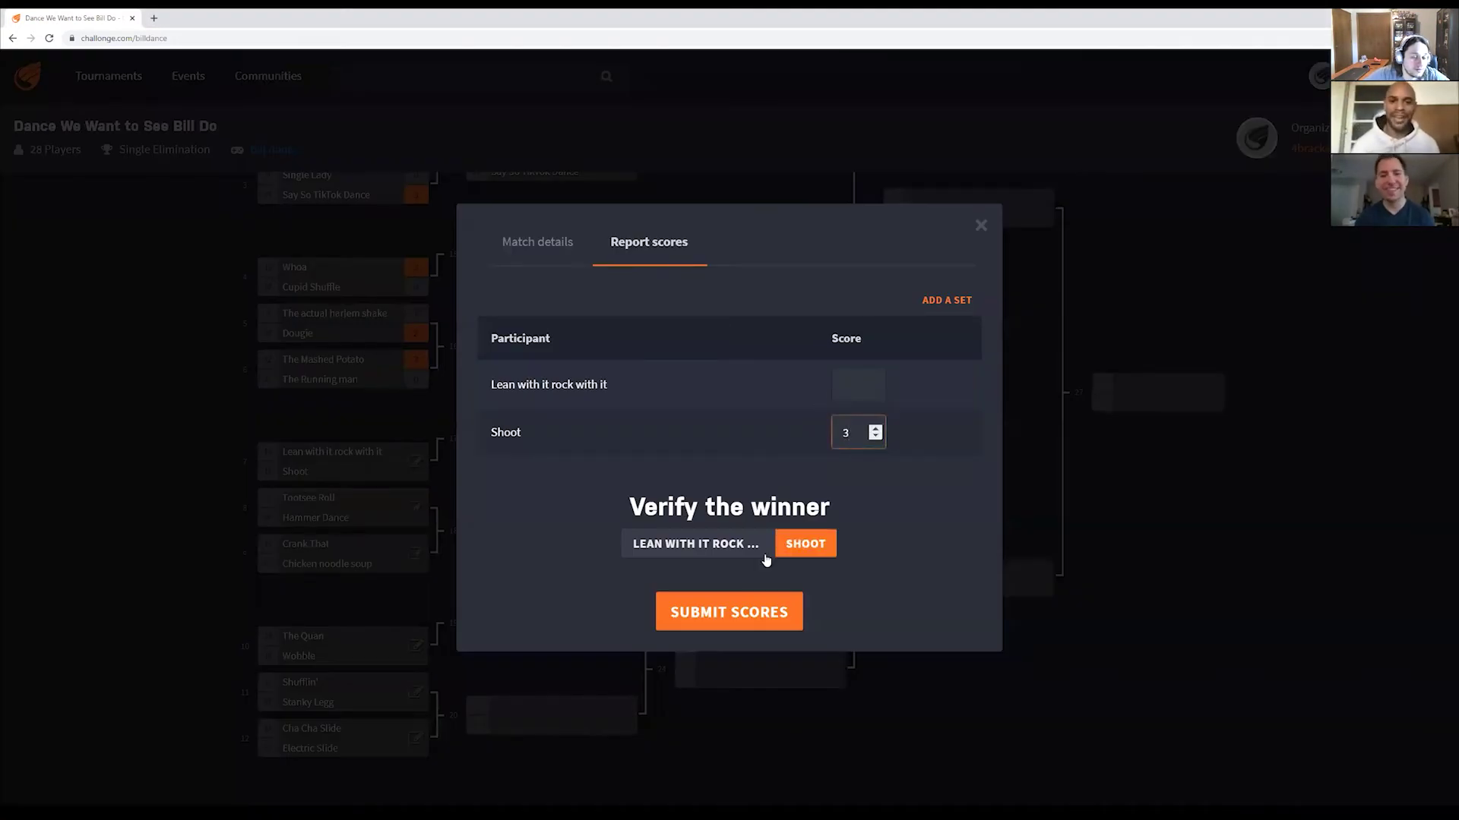
click(759, 614)
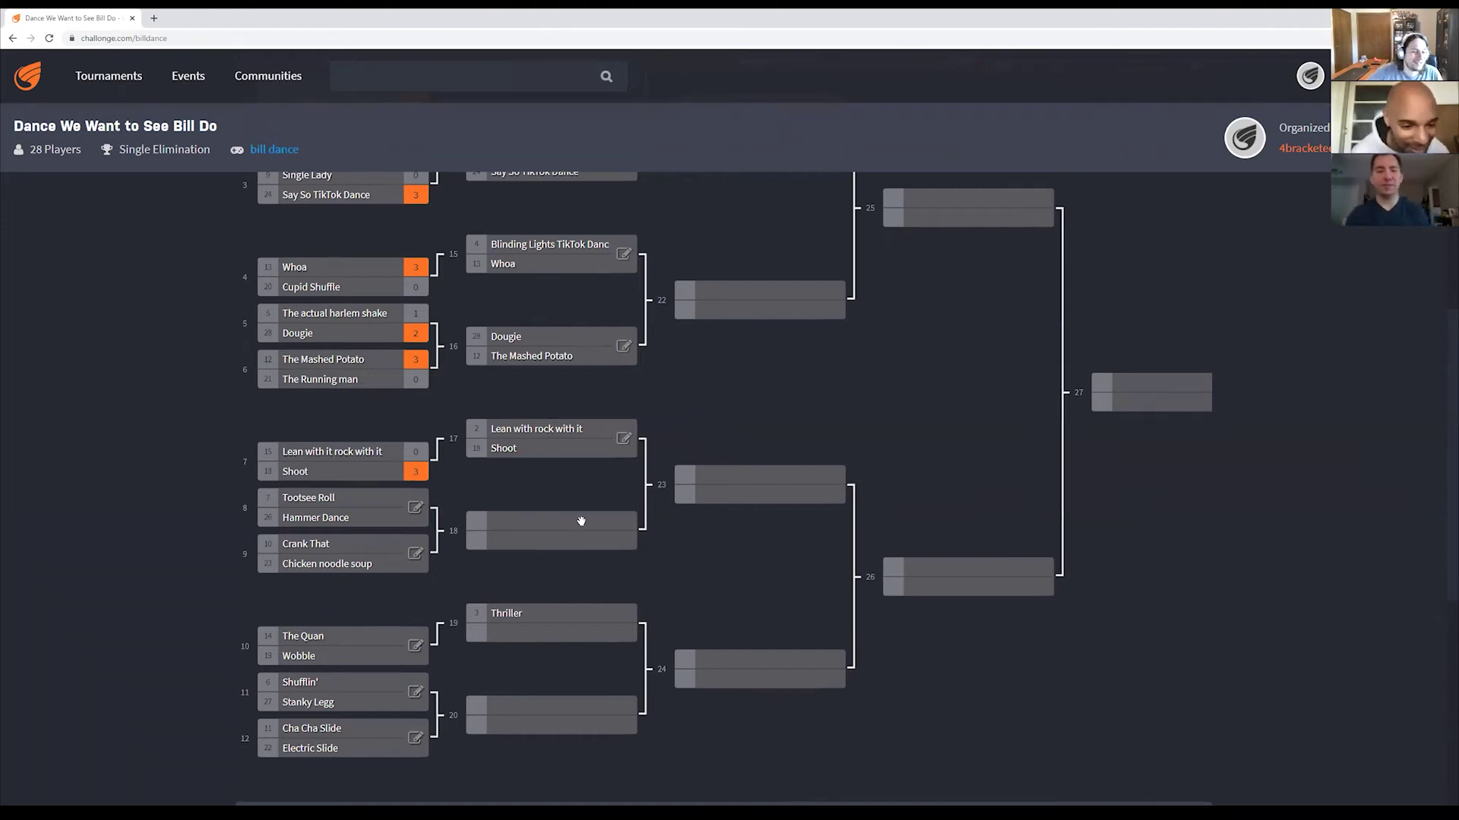
Report Hammer Dance as the winner over Tootsee Roll in Round 1 with a score of 3
scroll(674, 580, down, 1)
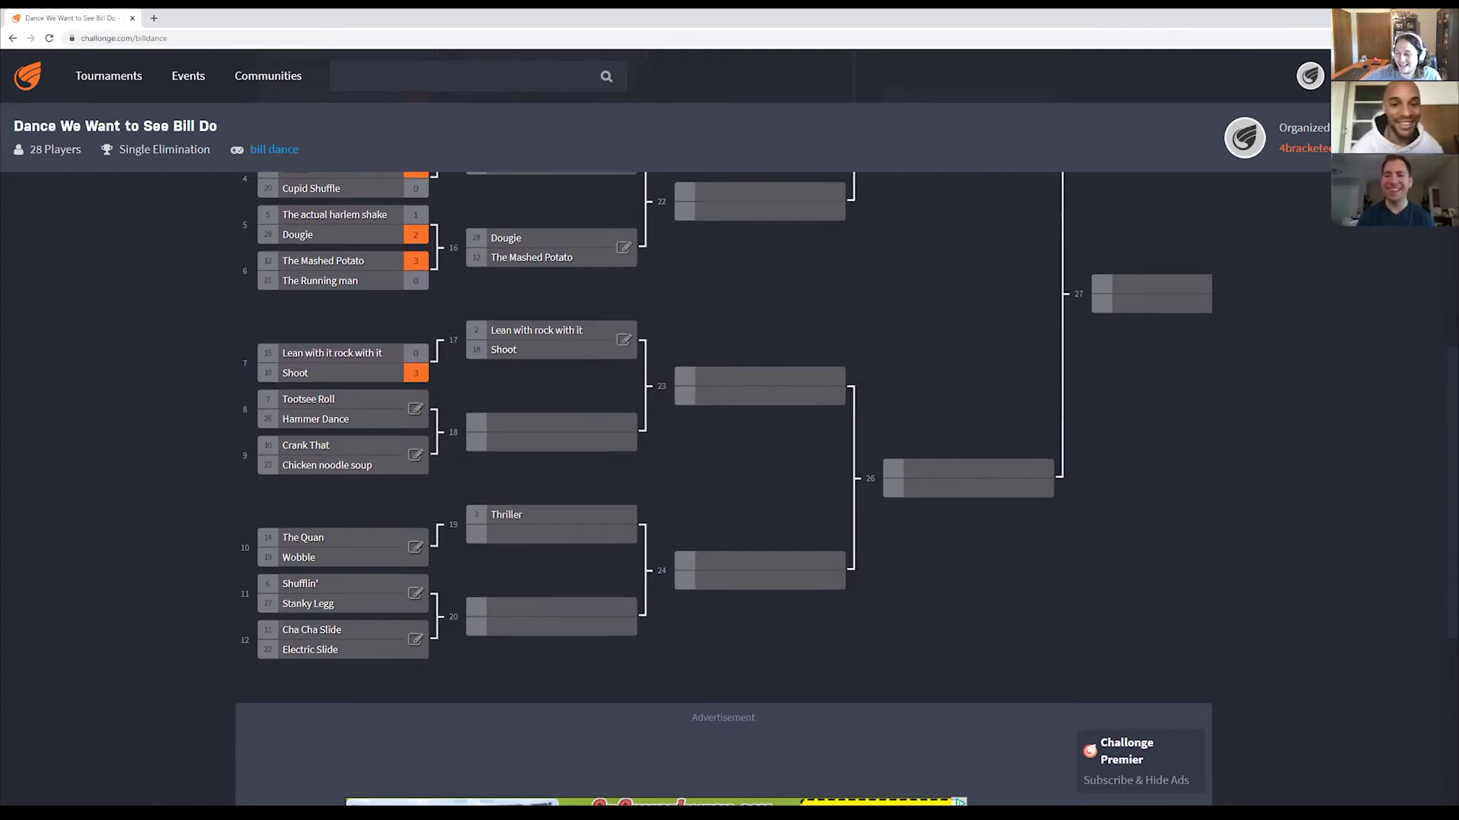
click(416, 409)
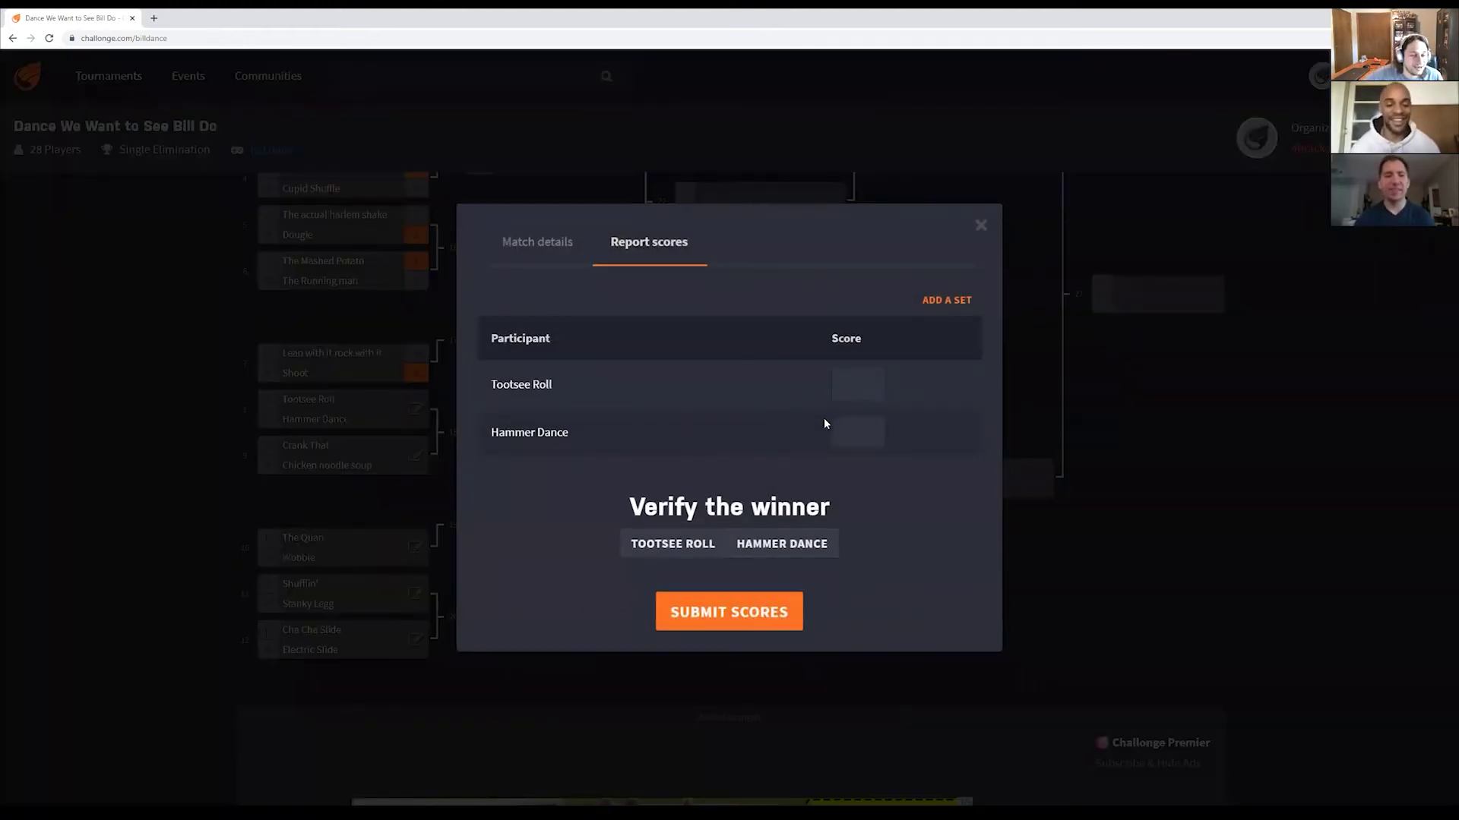
double_click(875, 429)
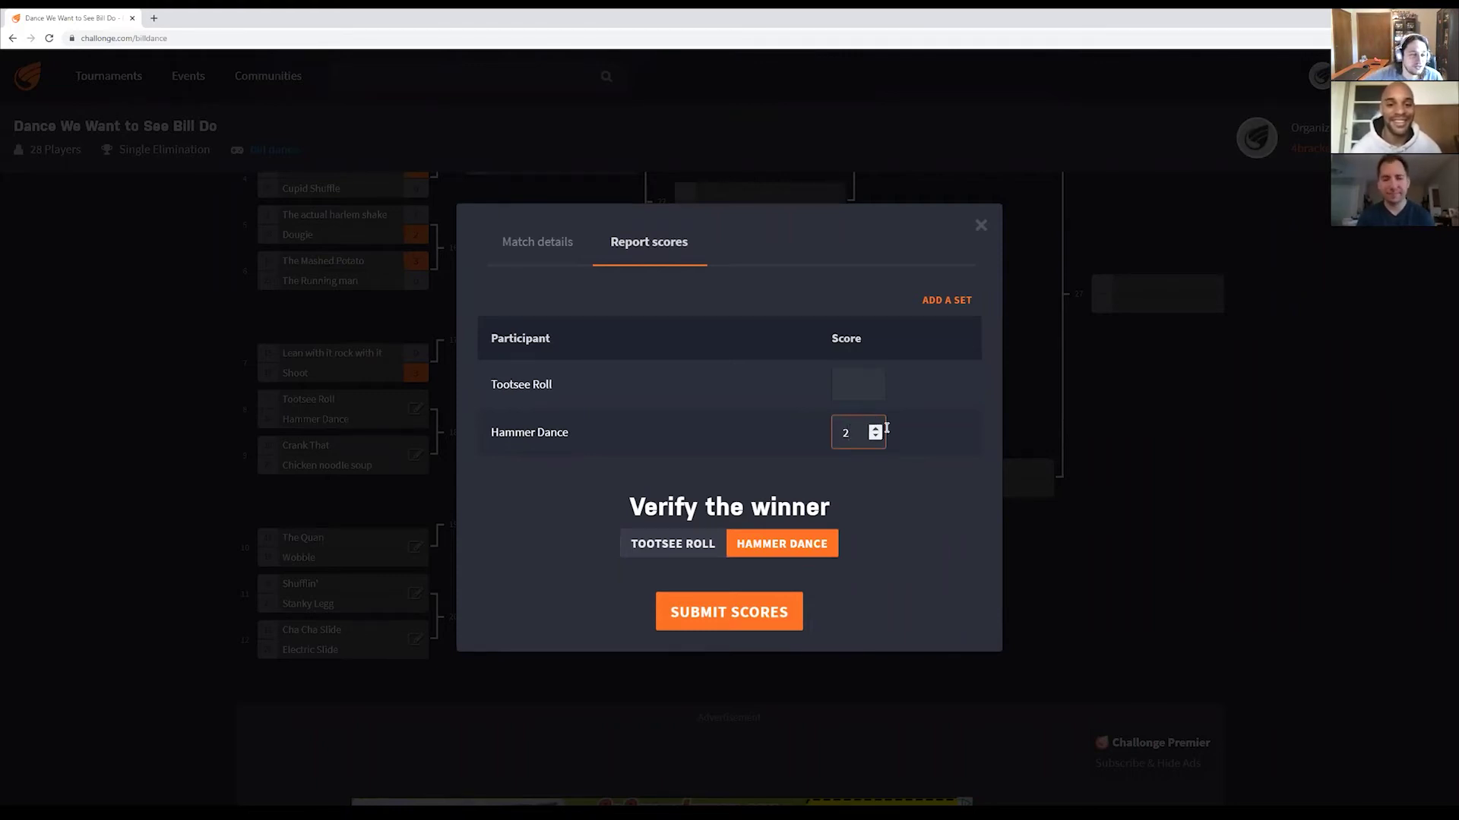
click(875, 429)
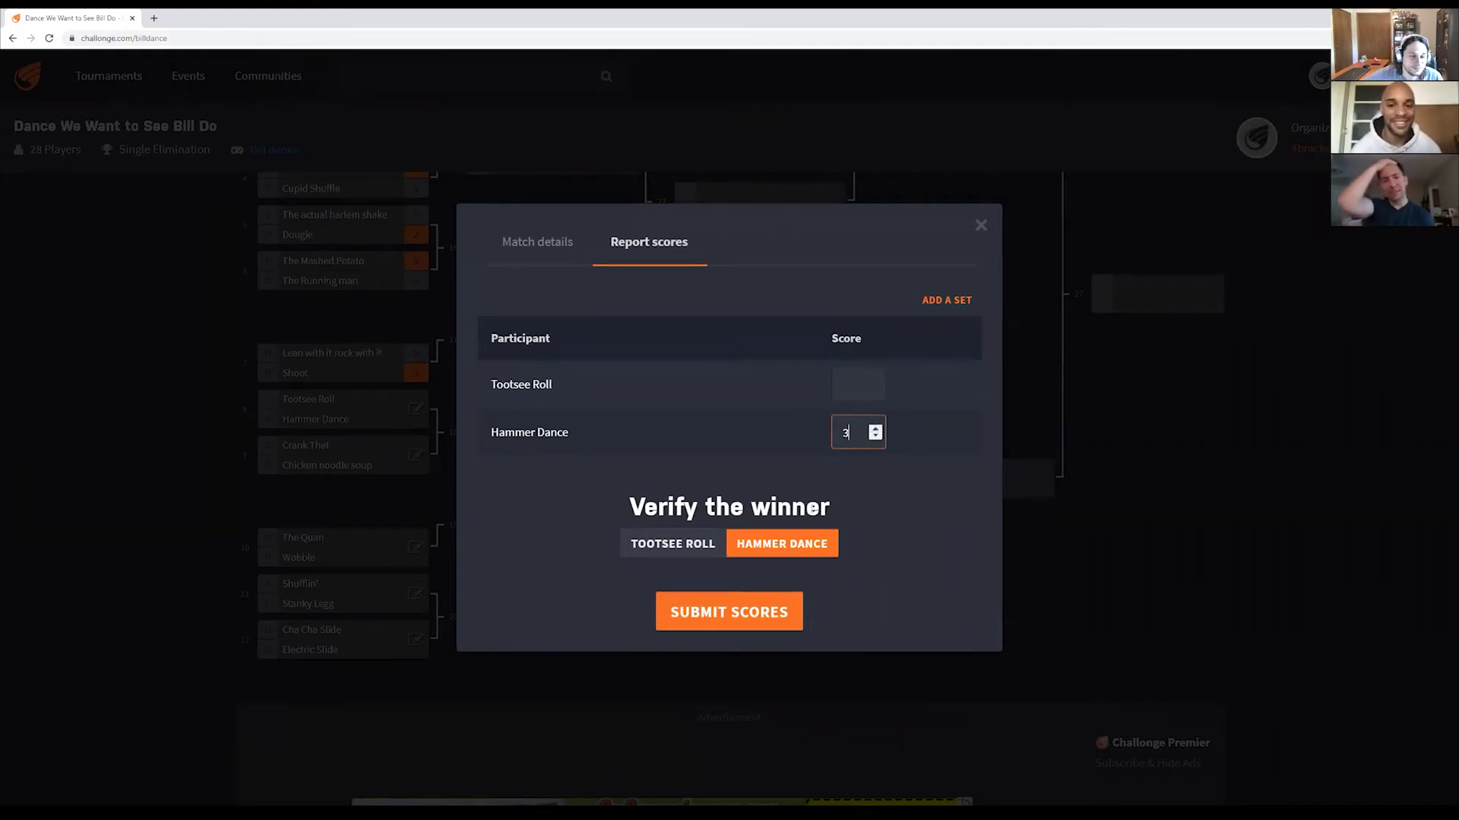
click(786, 613)
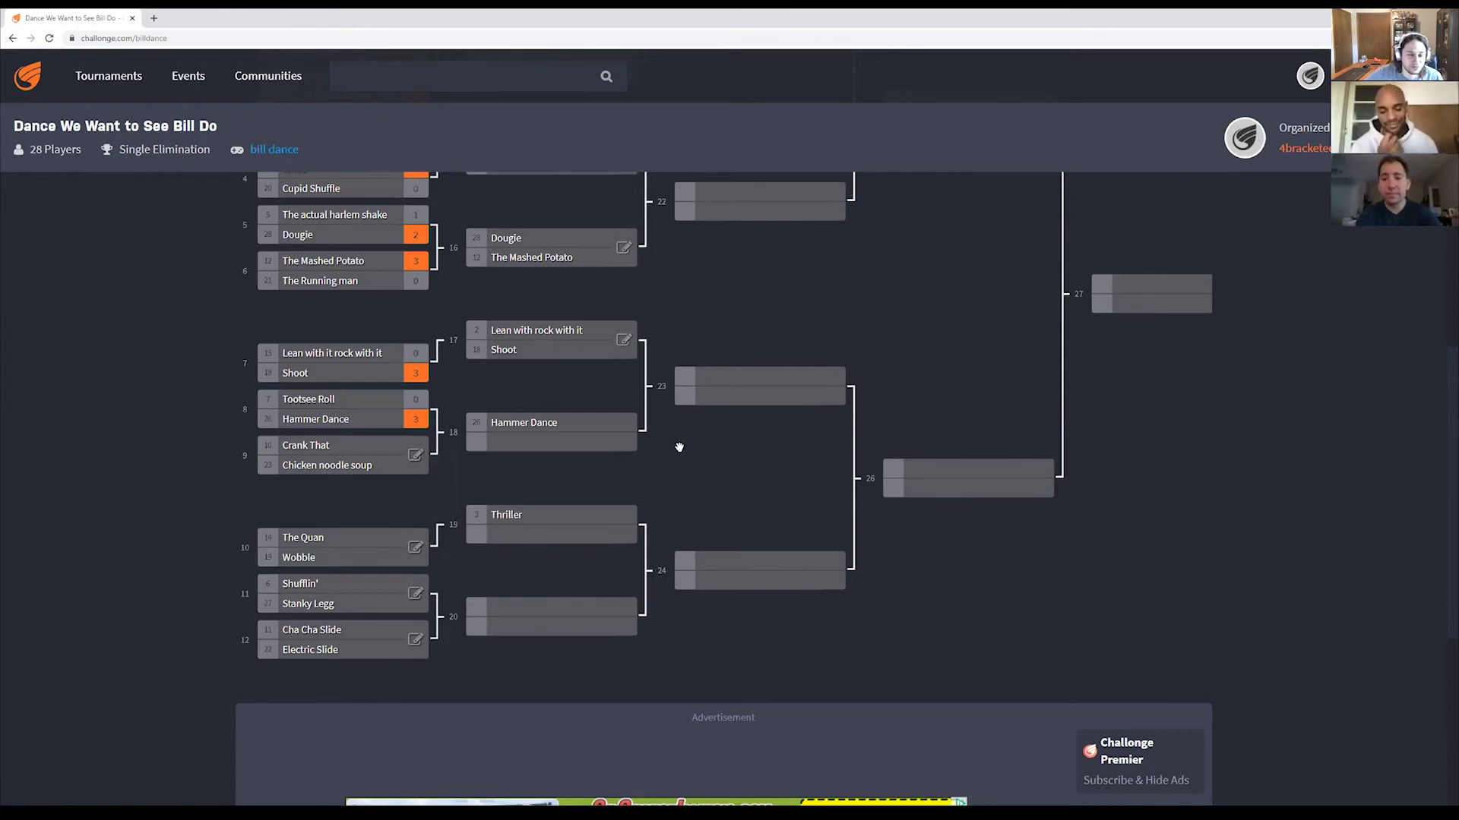
Submit the Round 1 match between Crank That and Chicken noodle soup as 1 to 2 for Chicken noodle soup
mouse_move(621, 450)
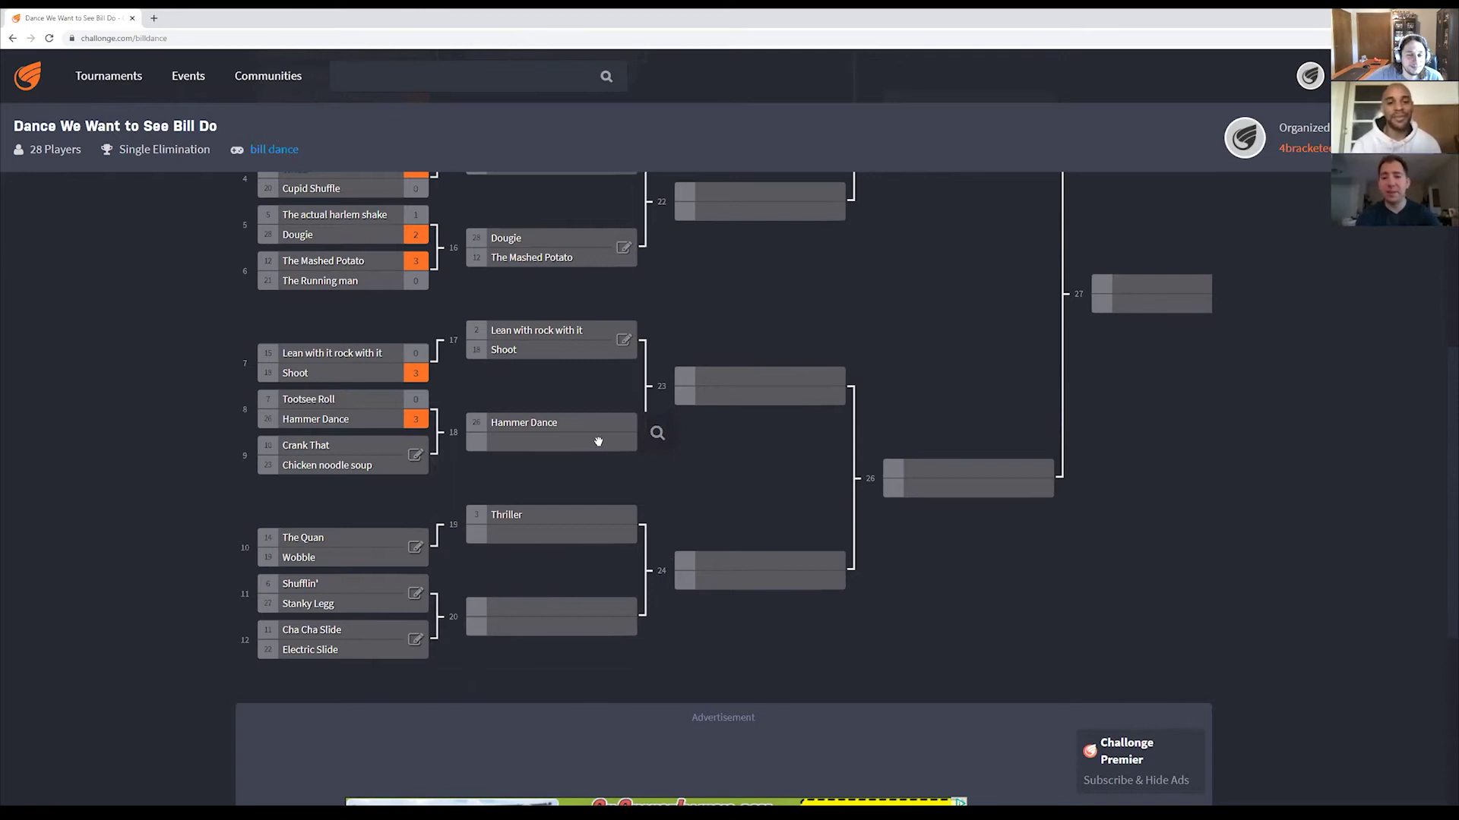
click(415, 455)
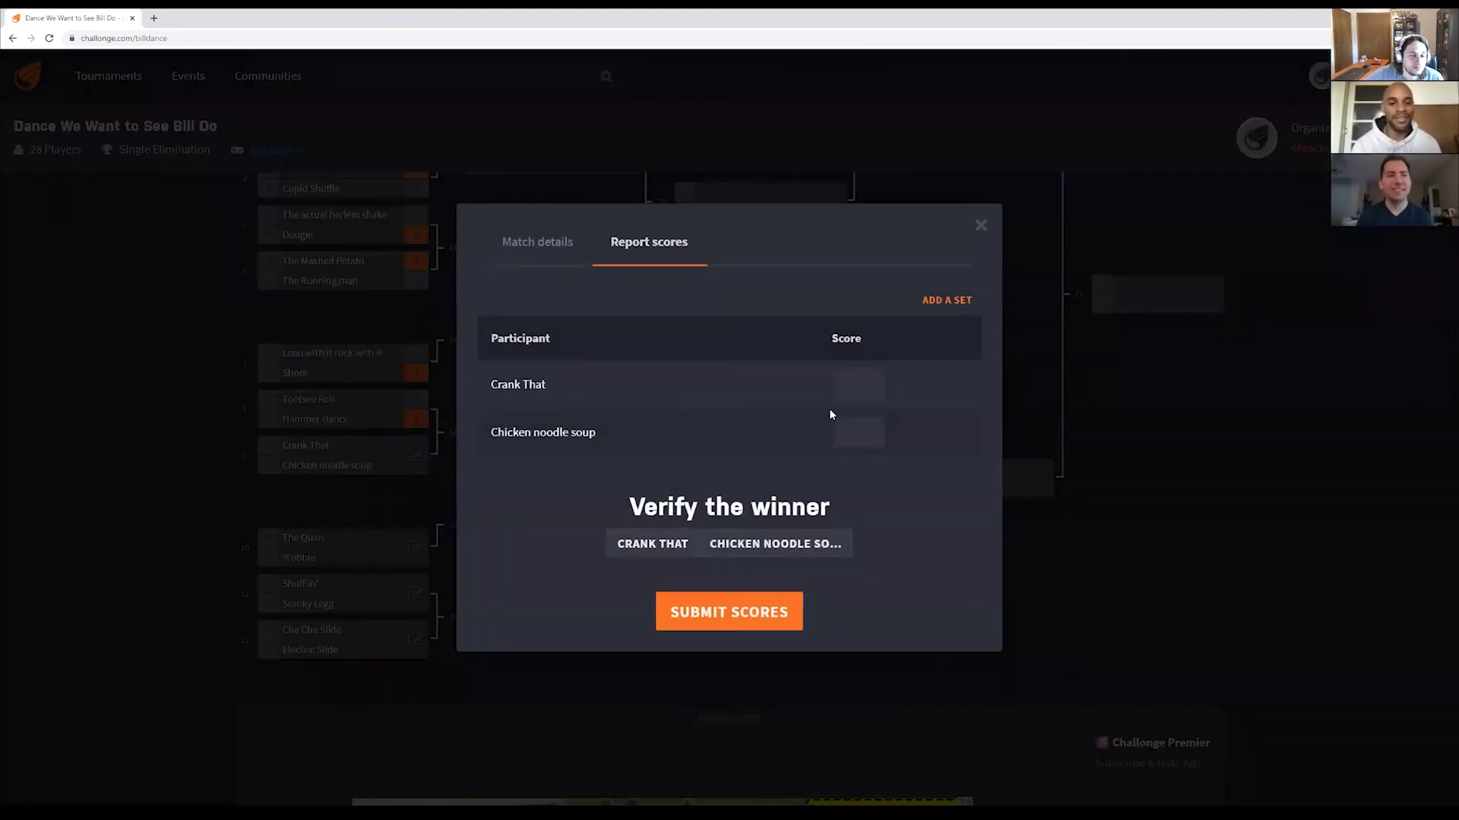
click(875, 428)
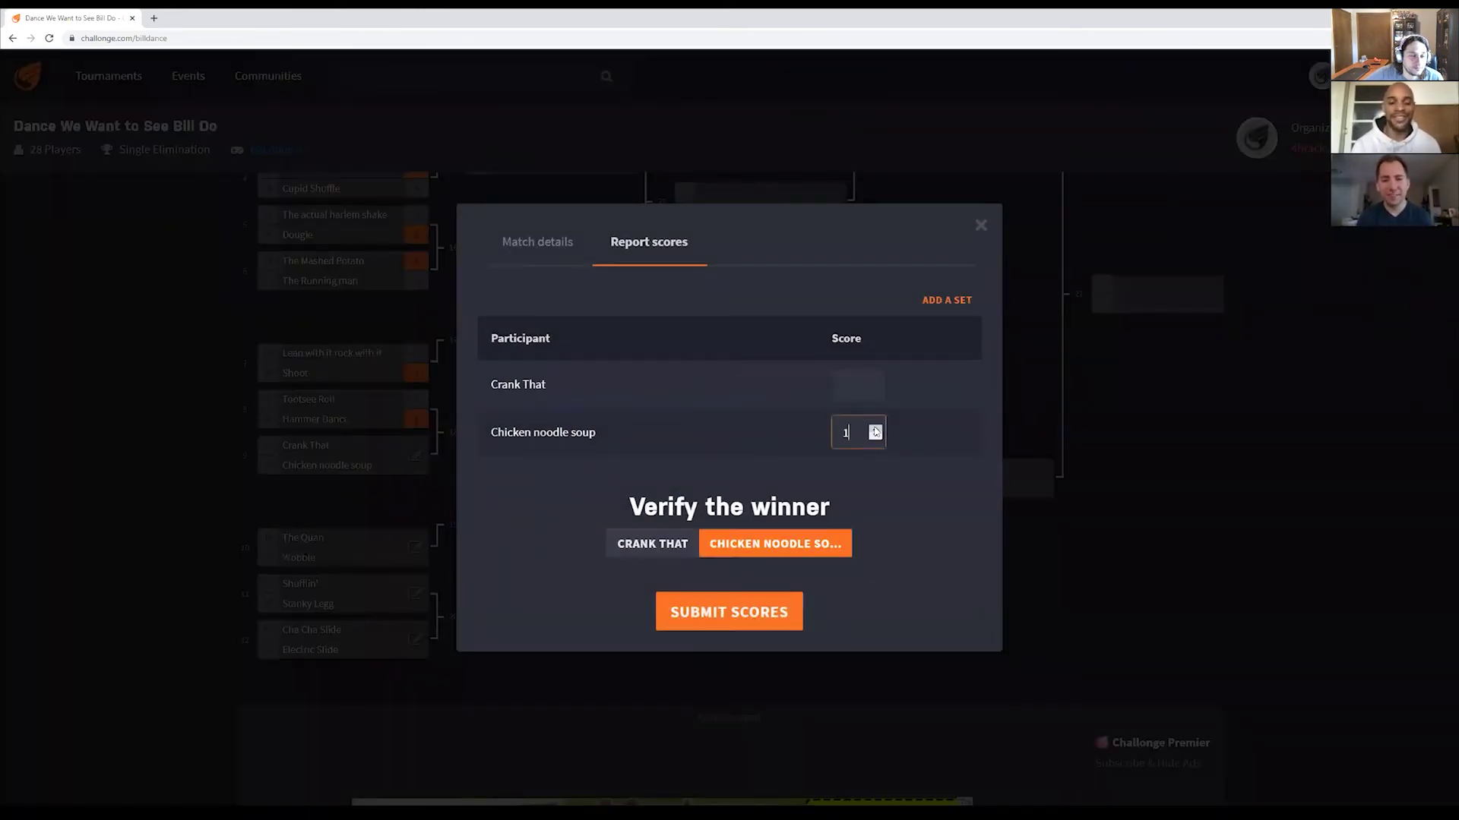
click(875, 381)
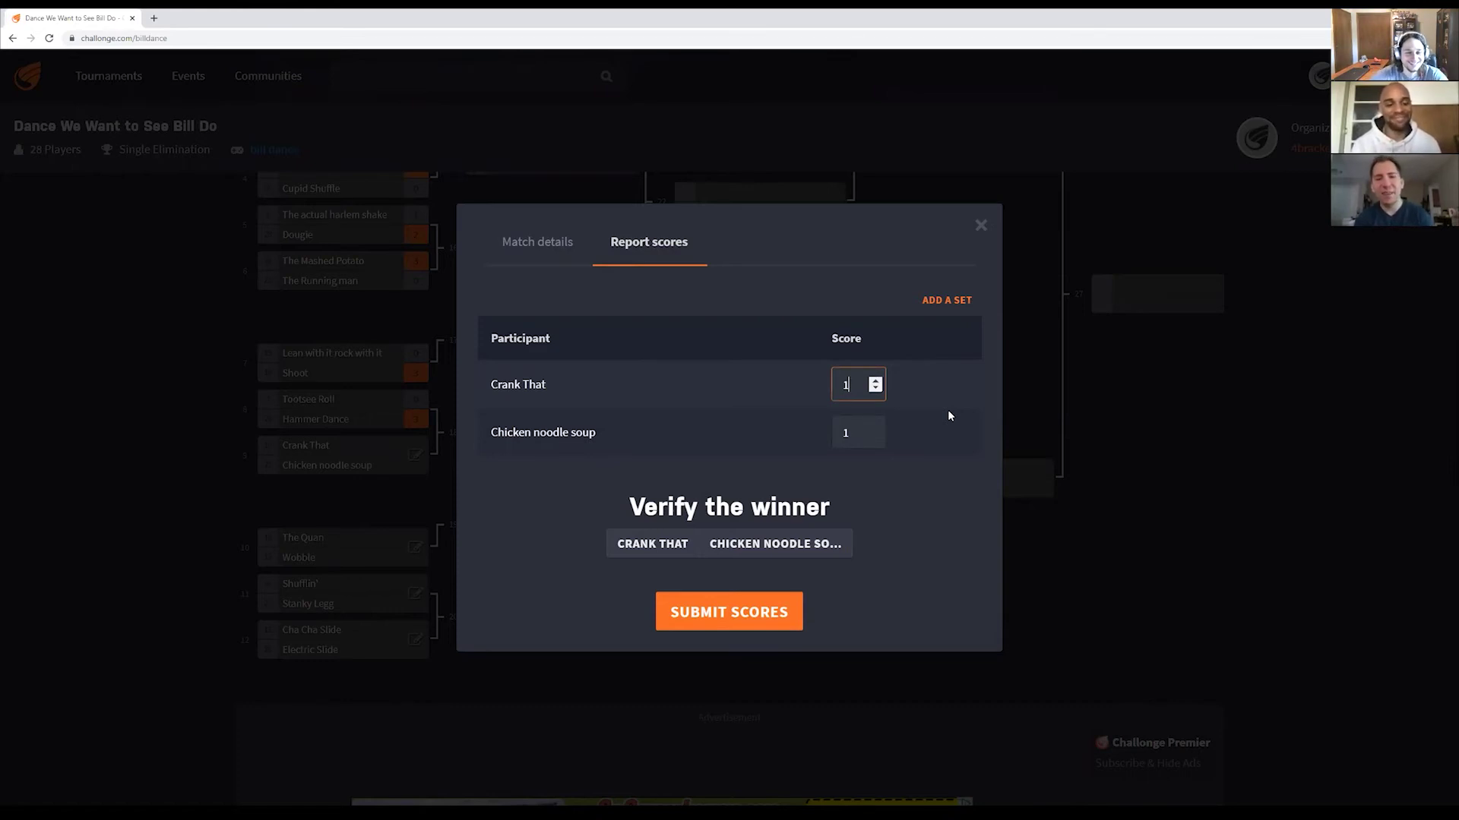
click(876, 429)
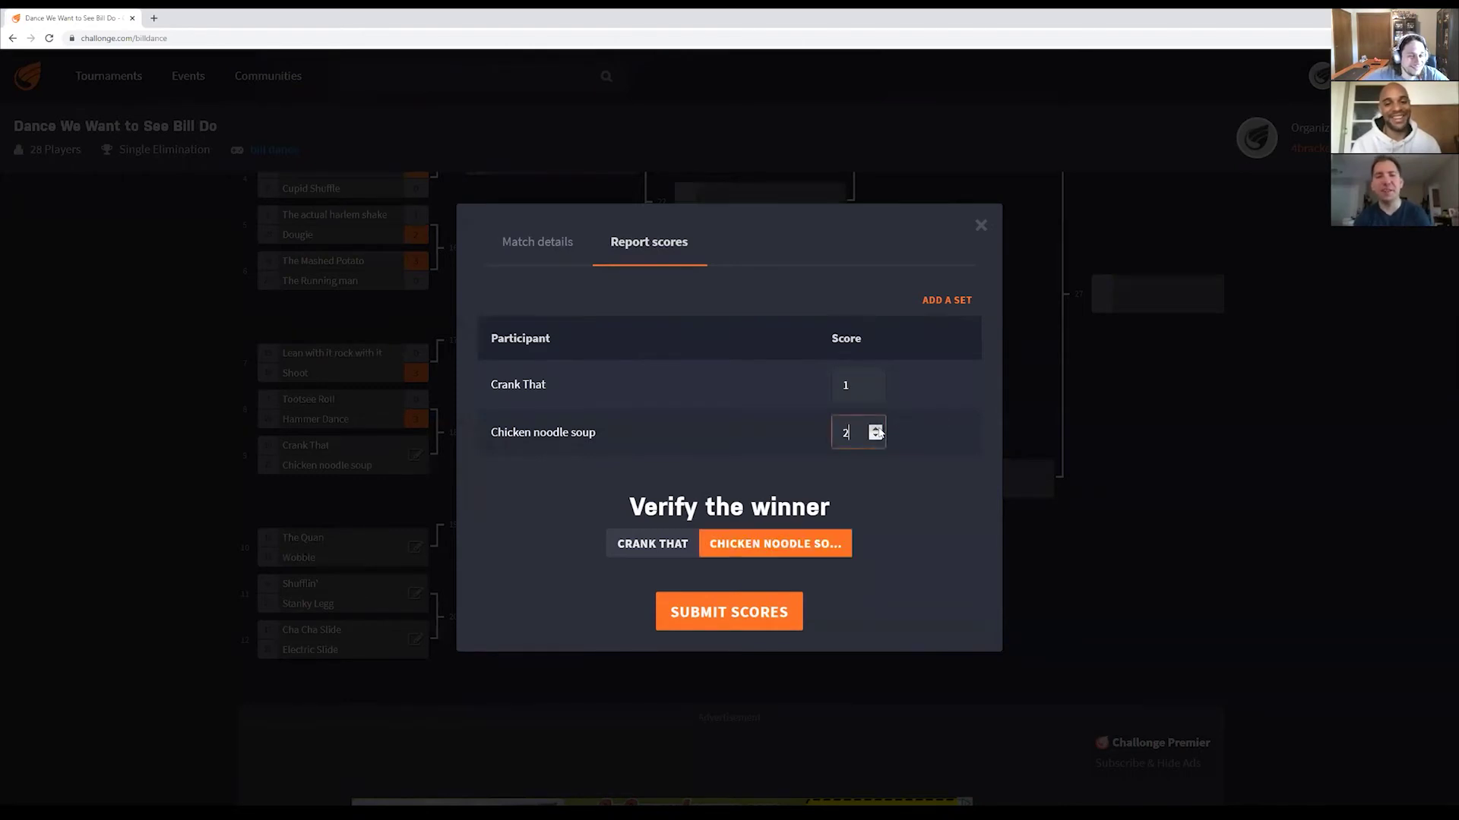
click(773, 612)
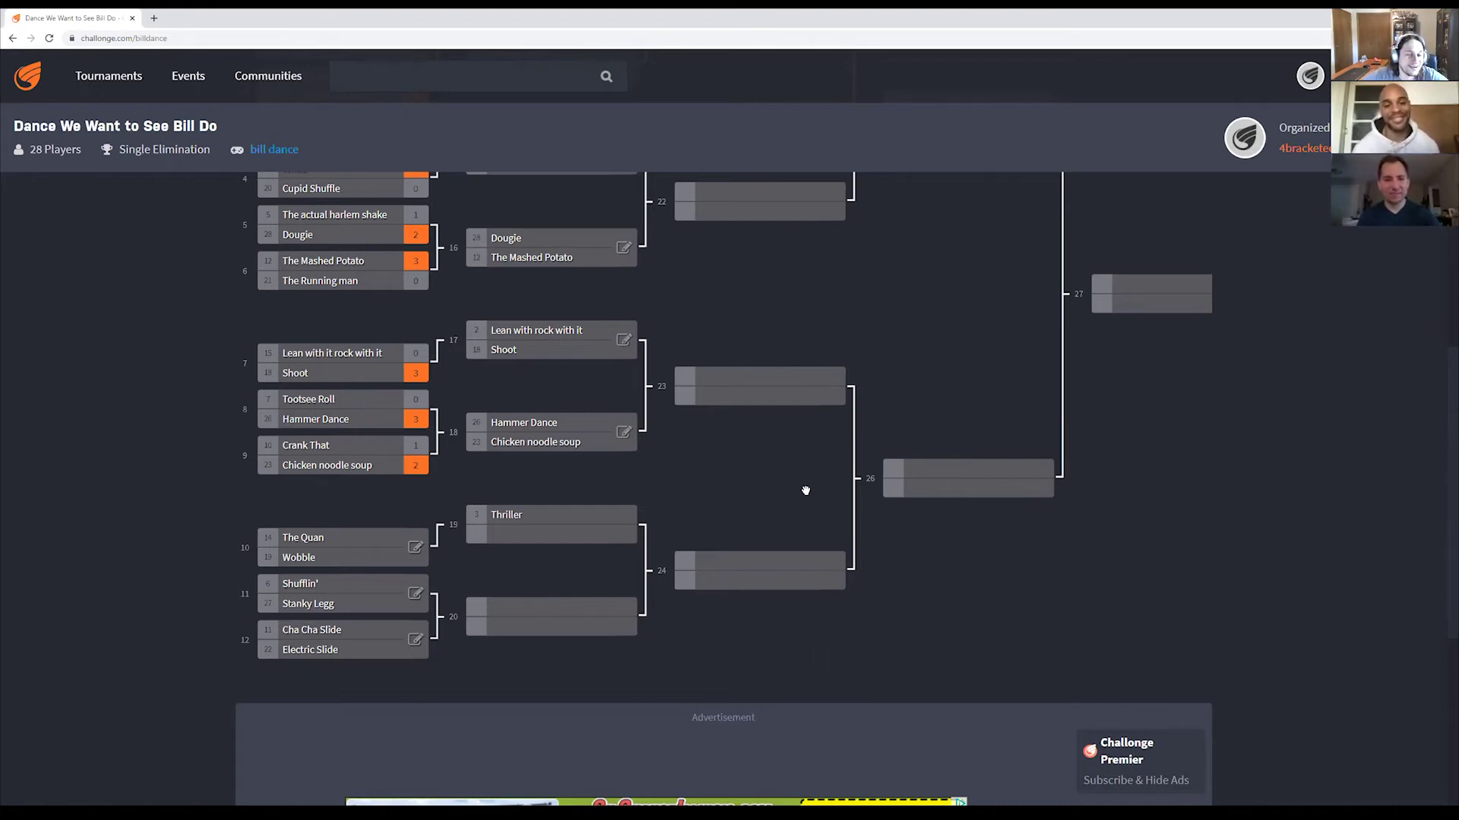
scroll(812, 498, down, 1)
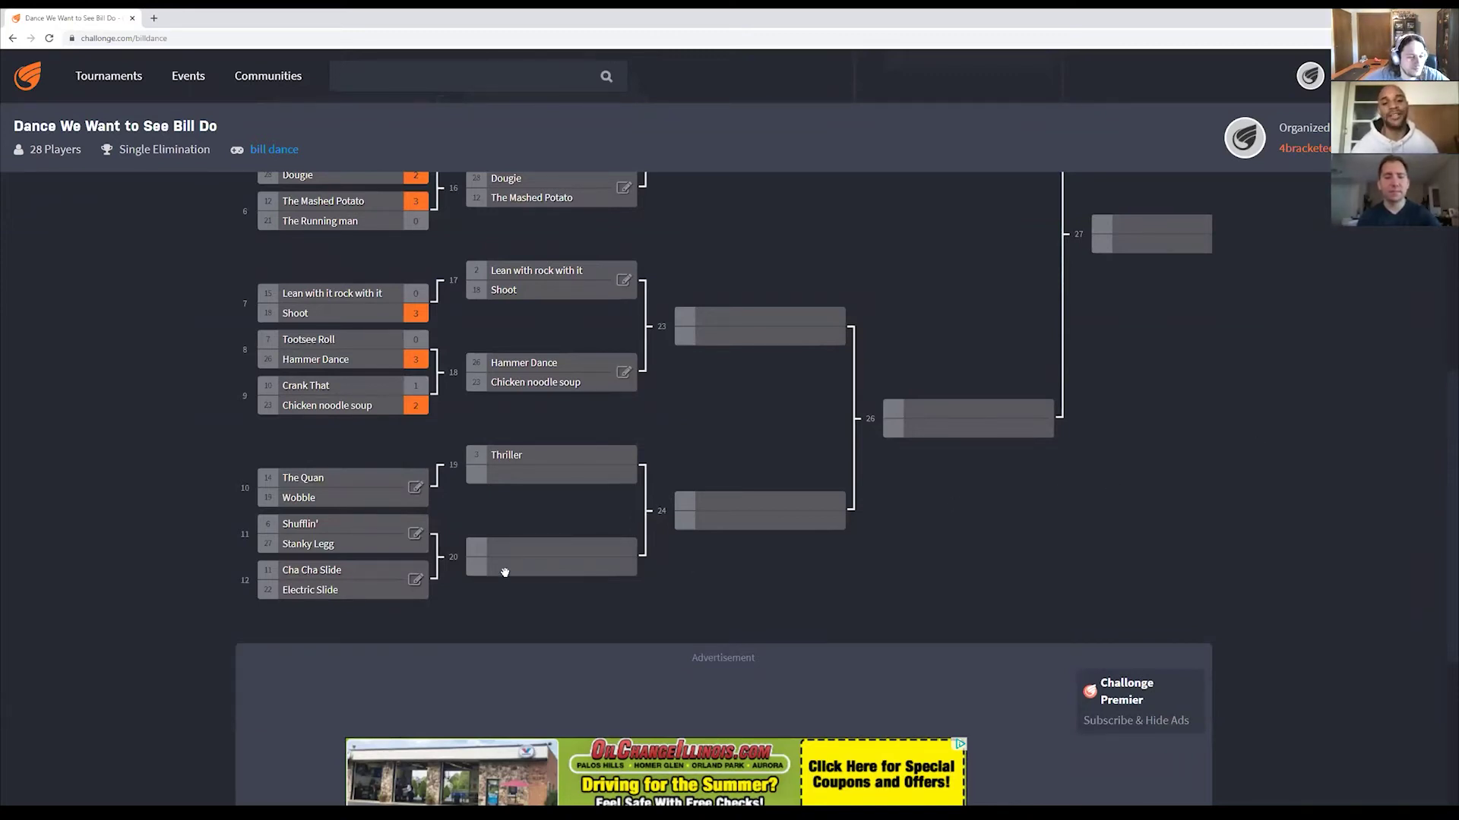
Submit the Round 1 match between The Quan and Wobble as 1 to 2 for Wobble
click(415, 489)
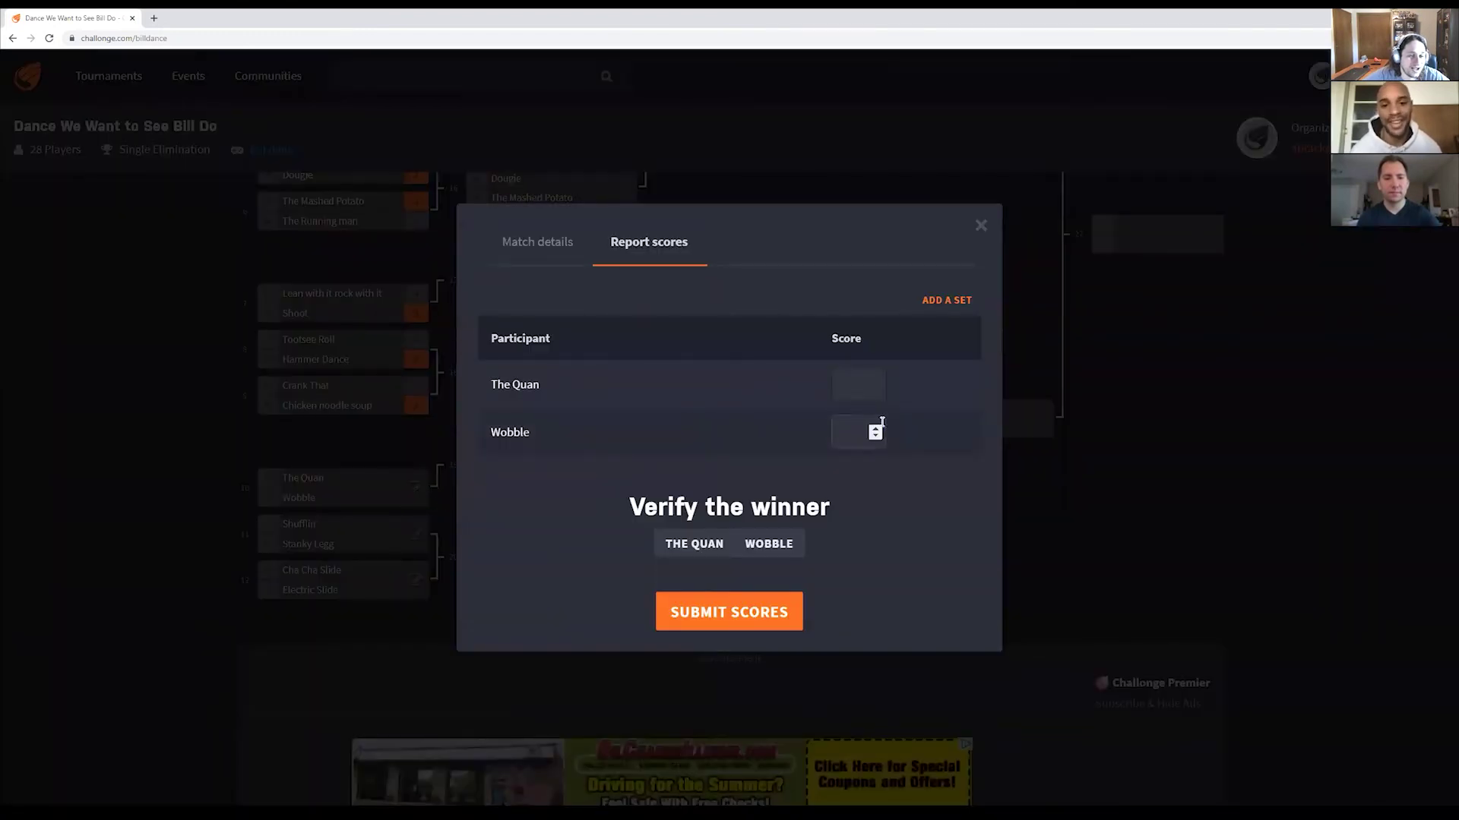
click(875, 428)
click(875, 380)
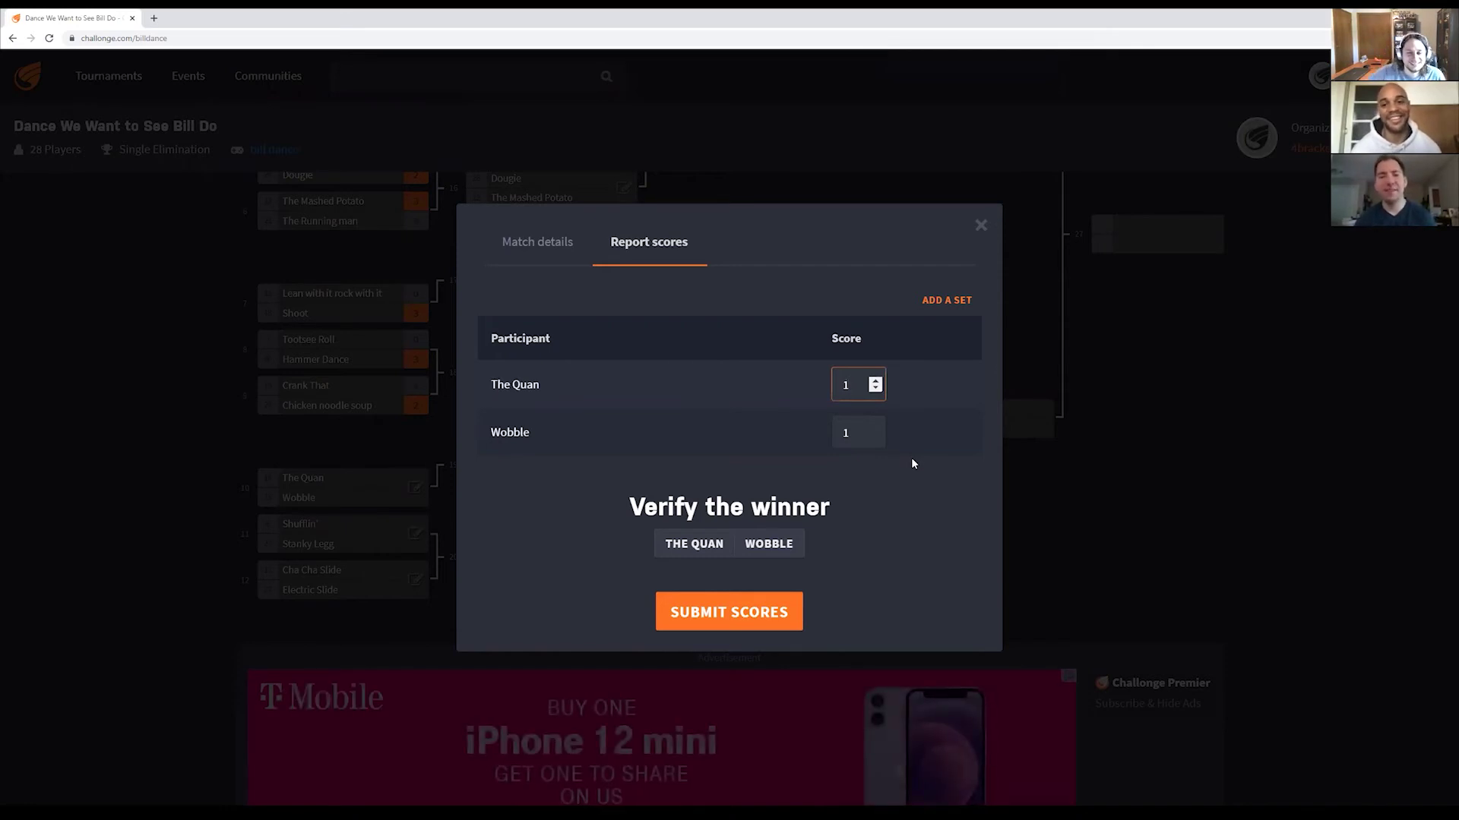
click(874, 429)
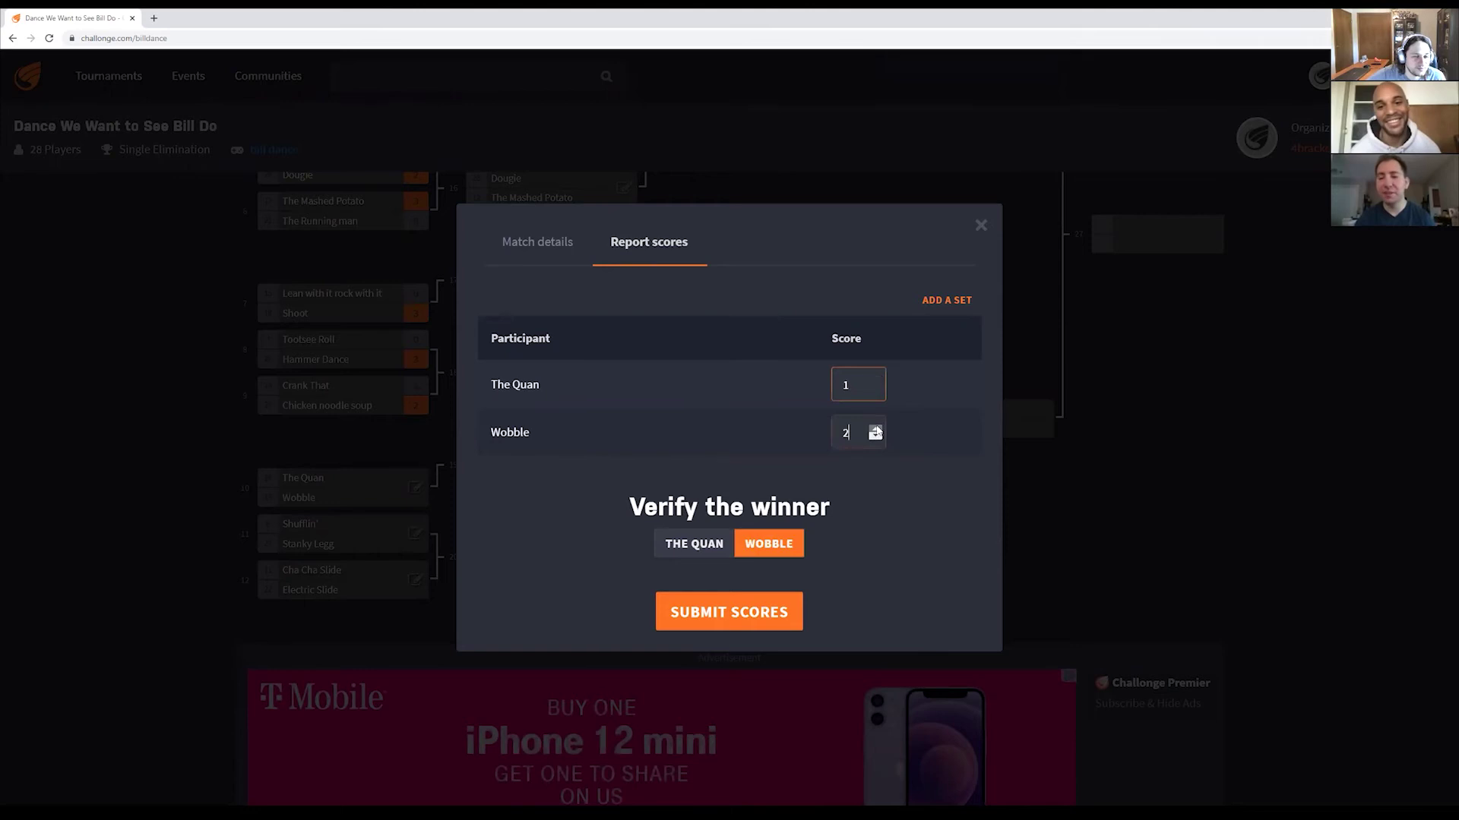
click(779, 612)
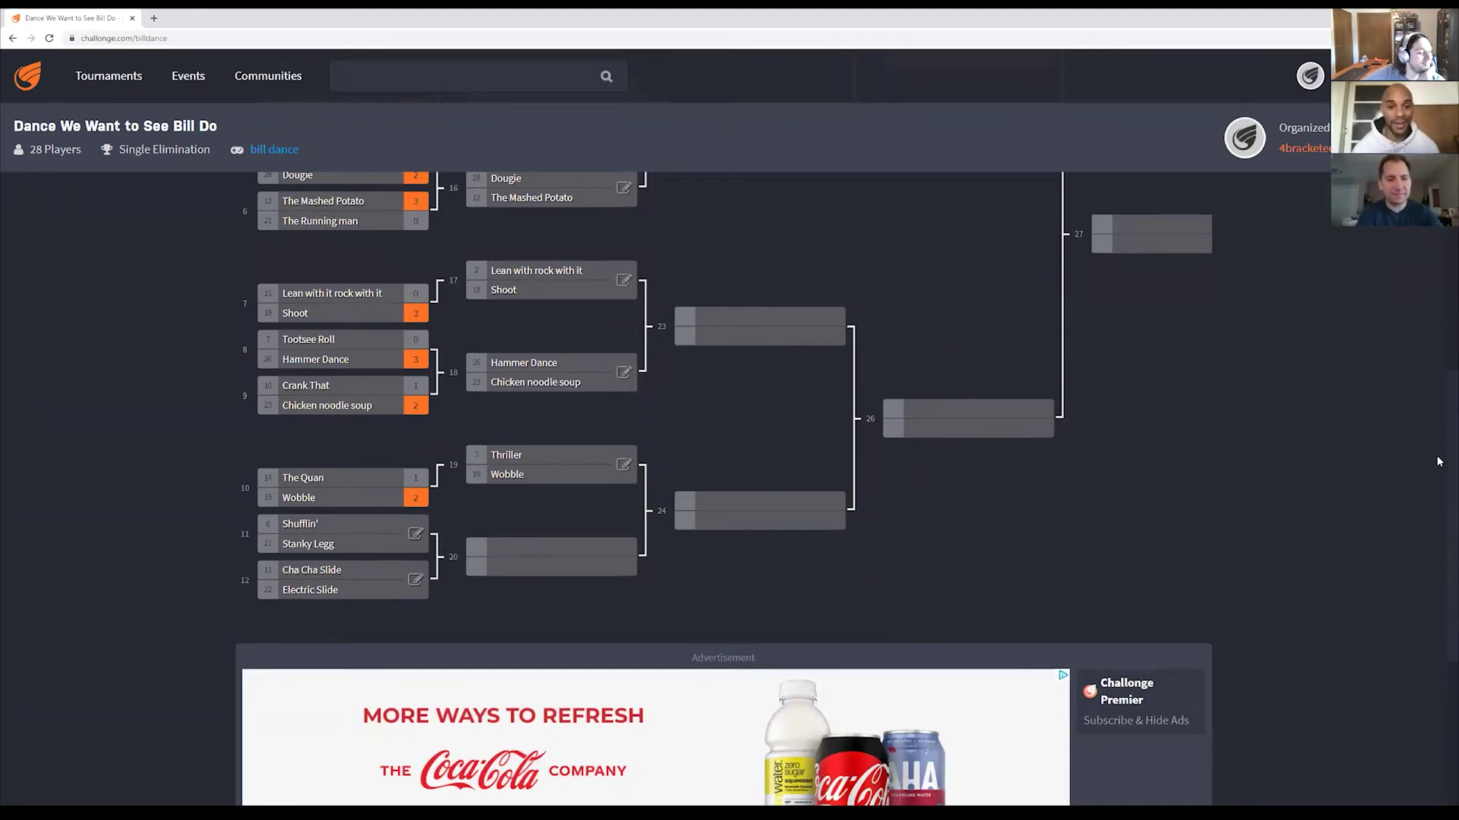
Record a score of 3 for Stanky Legg in the Round 1 match against Shufflin'
mouse_move(433, 409)
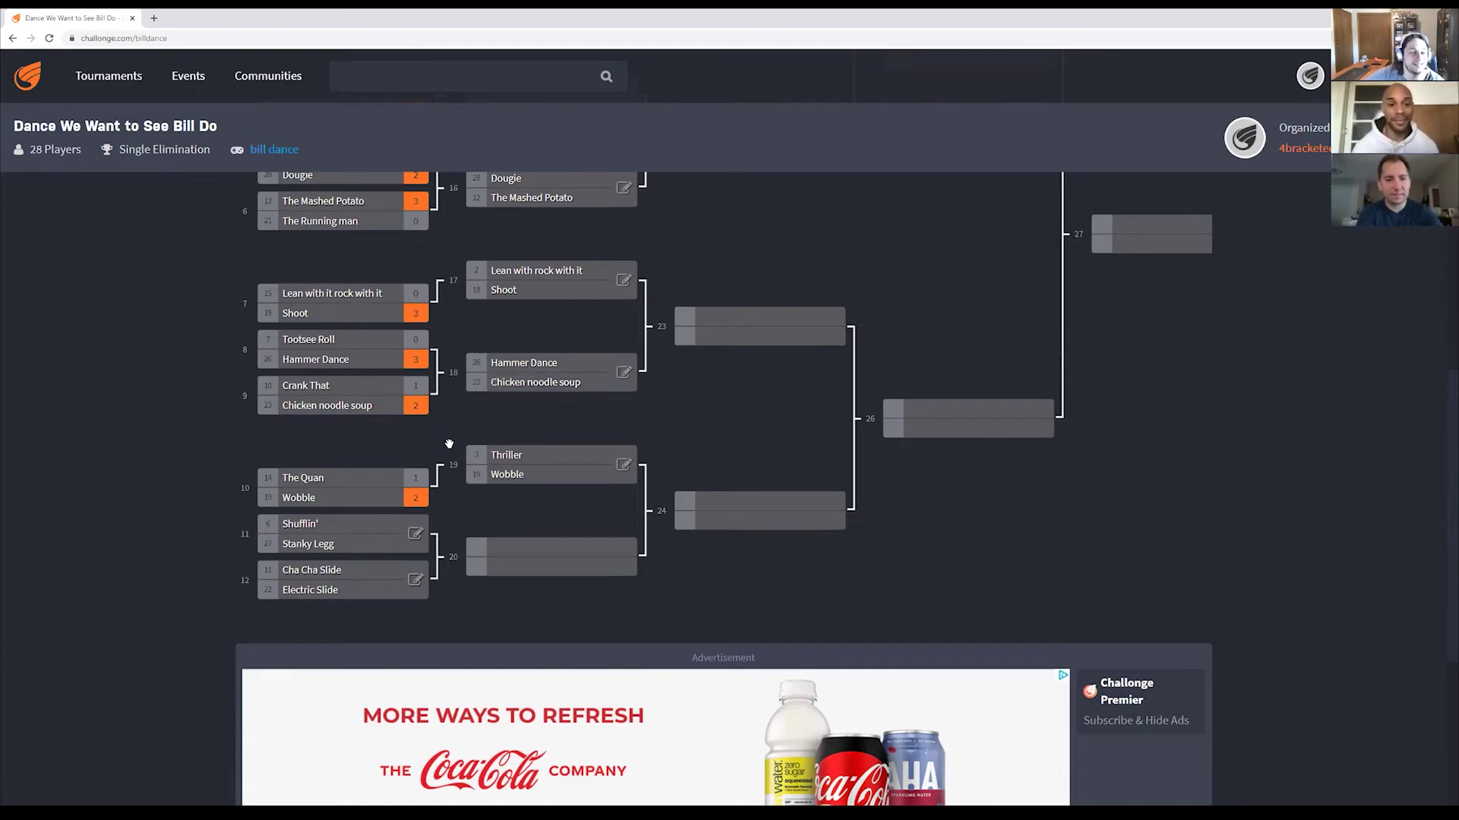
scroll(488, 435, down, 1)
mouse_move(700, 482)
scroll(701, 482, down, 1)
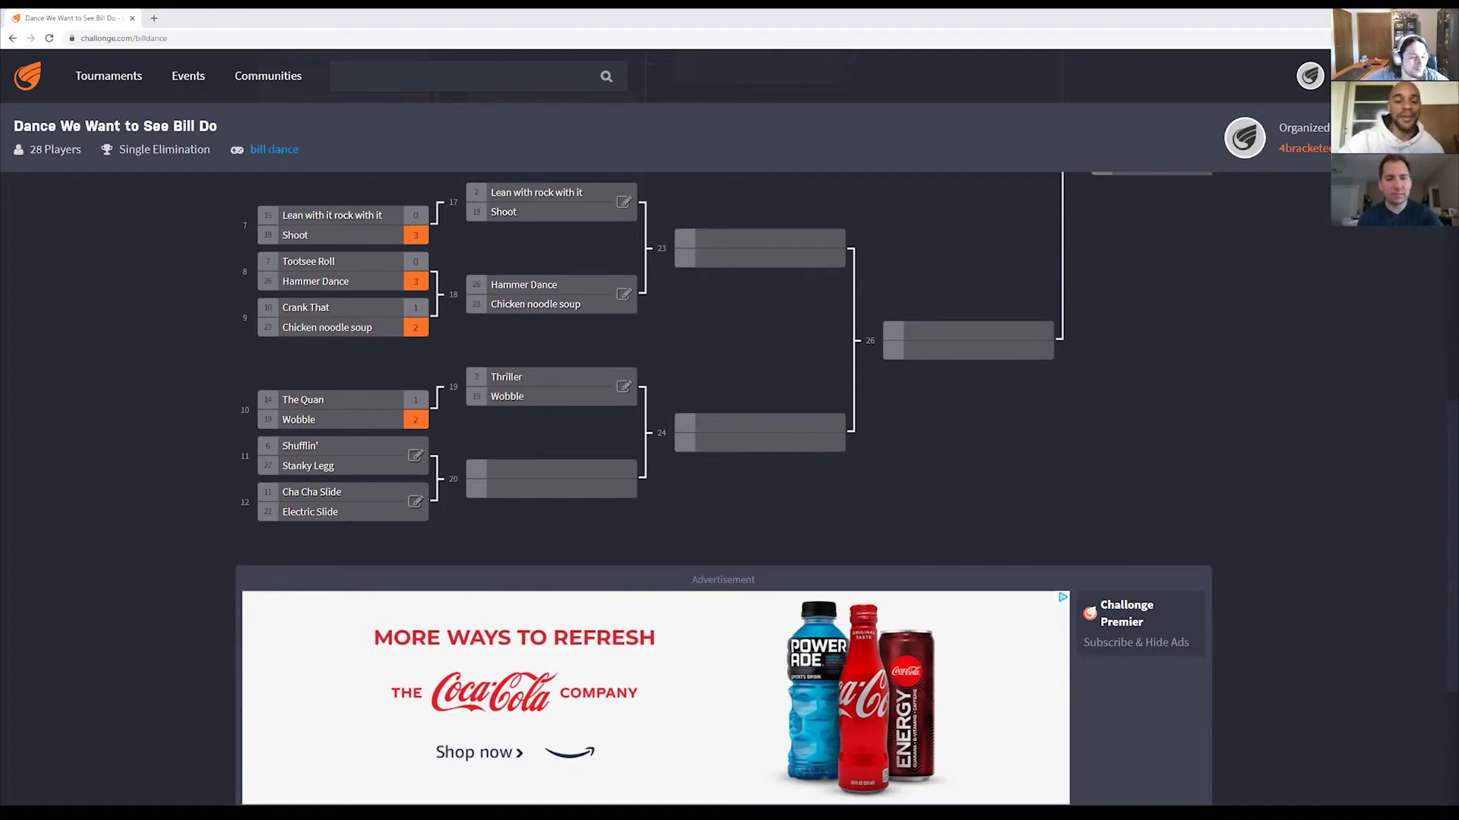
mouse_move(429, 453)
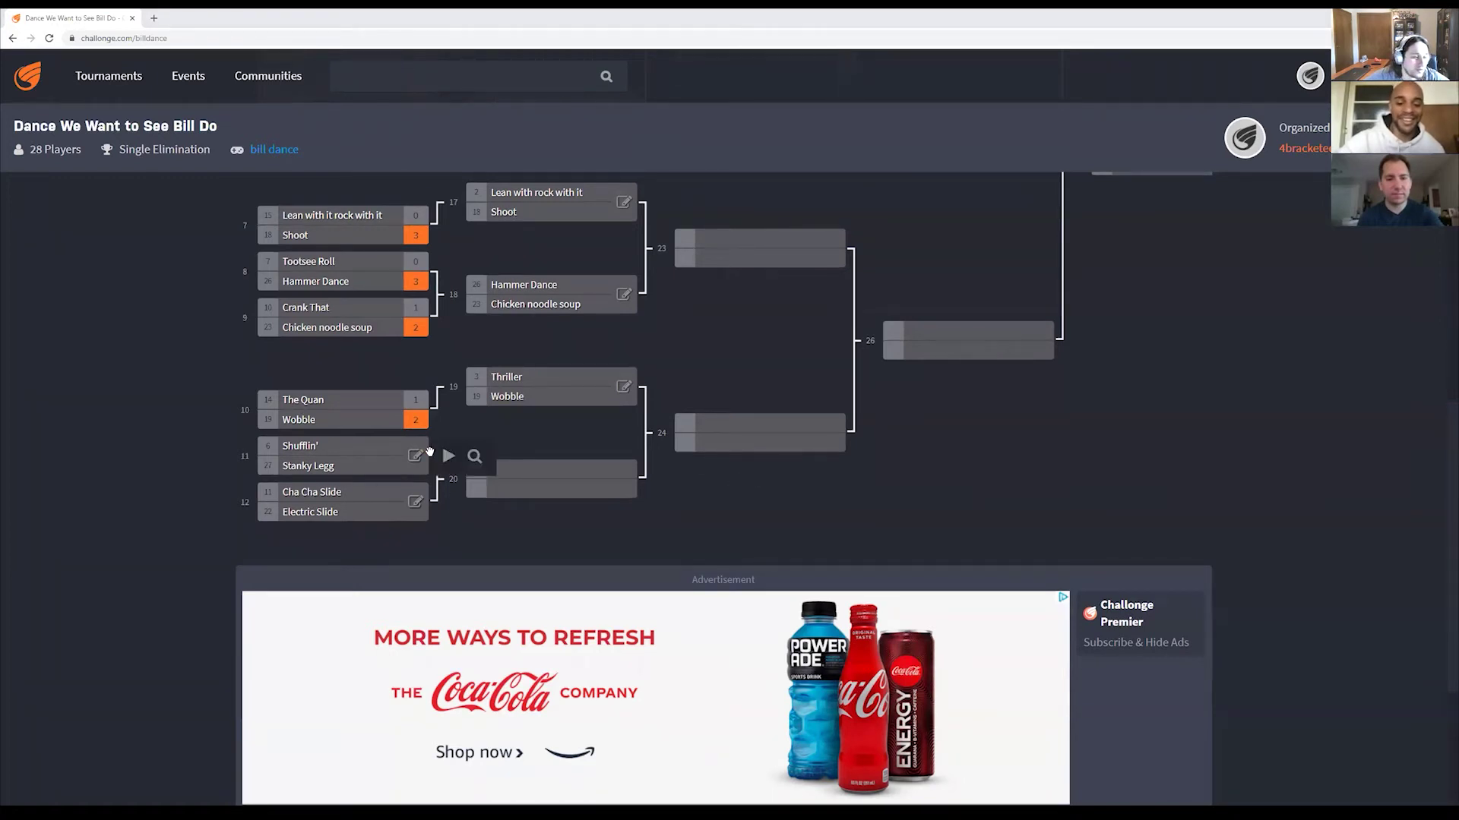
click(415, 456)
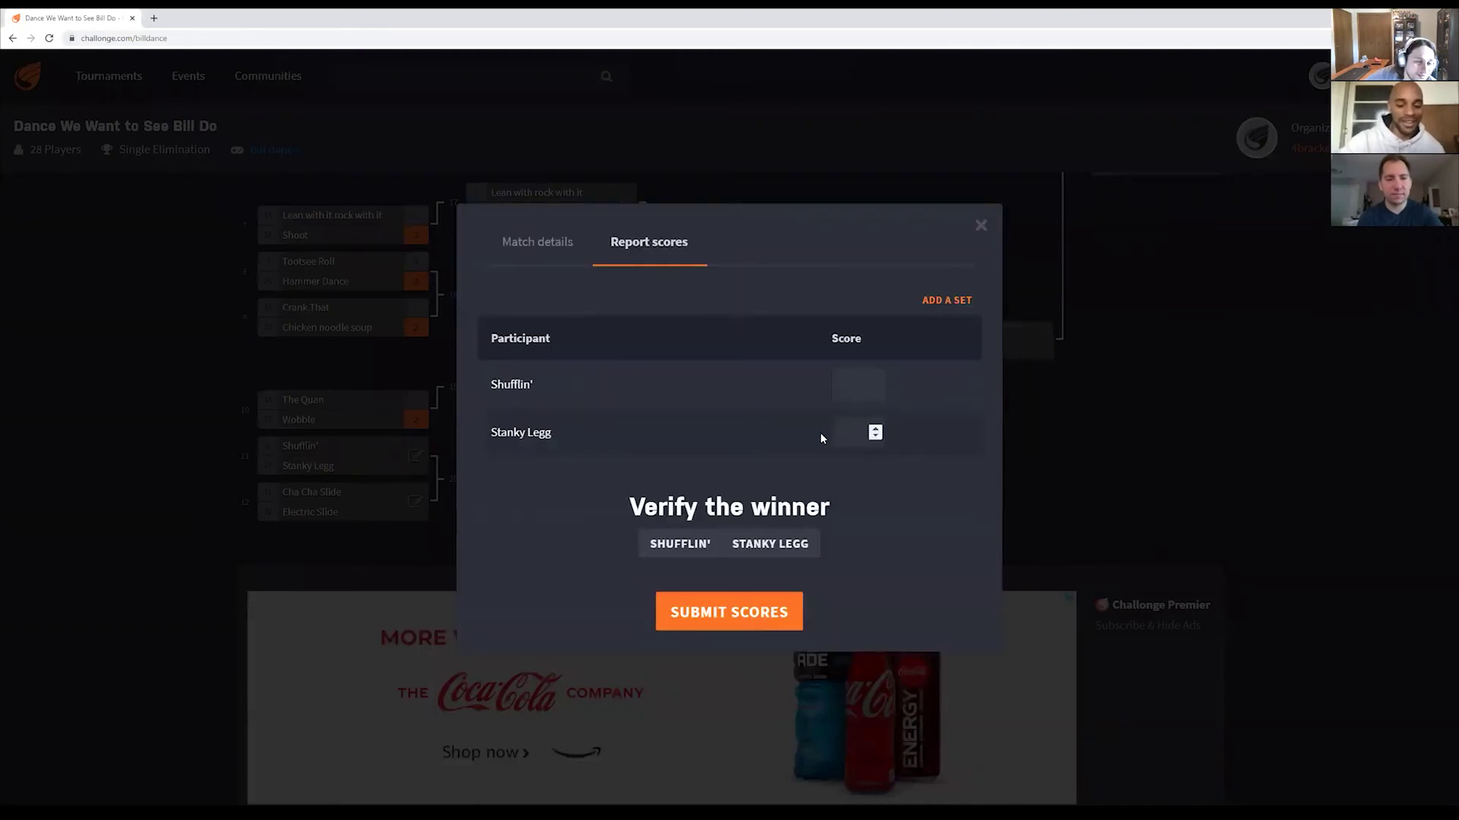
click(873, 429)
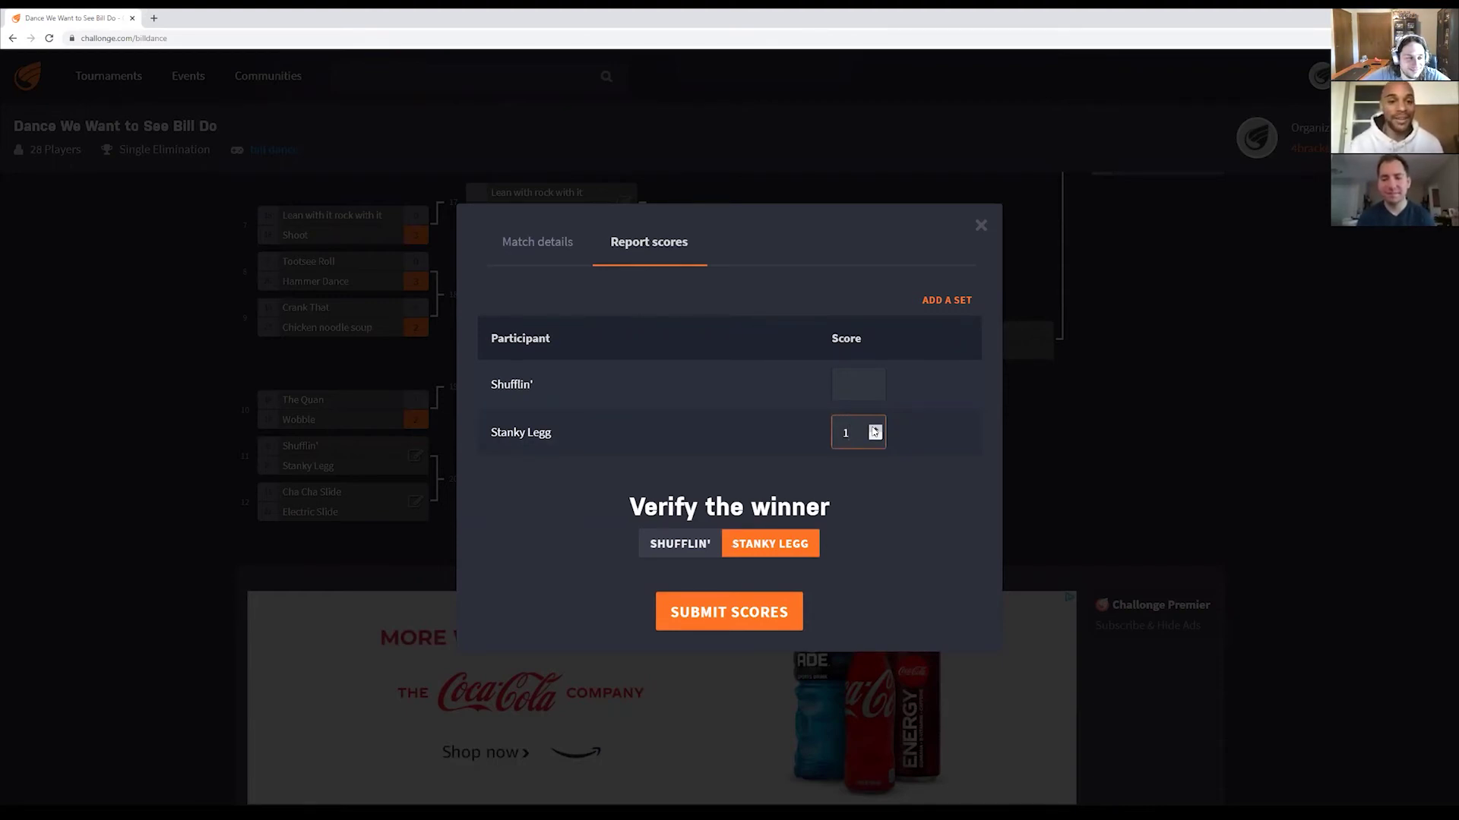
click(875, 429)
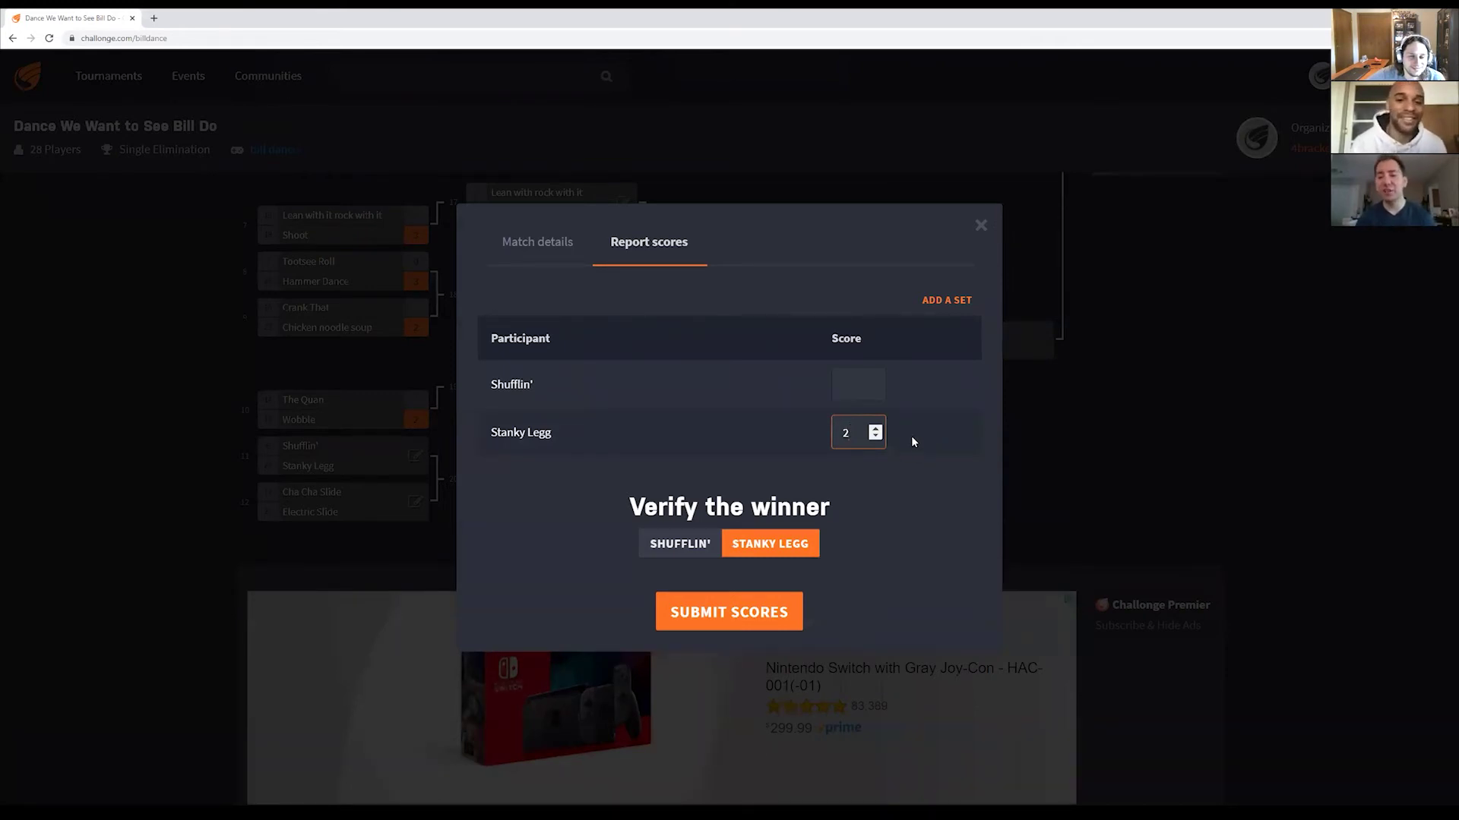
click(876, 428)
click(873, 588)
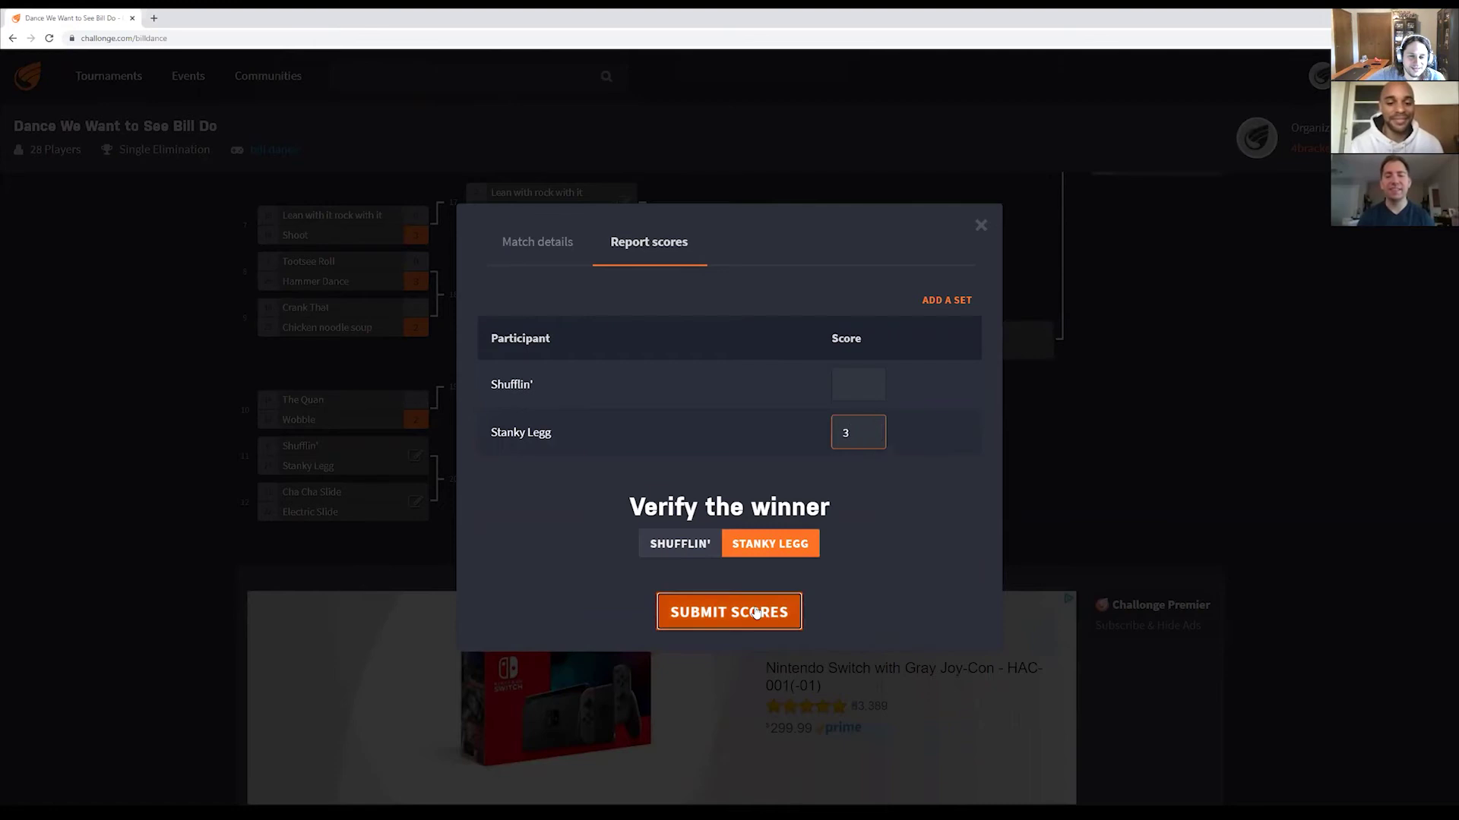
click(759, 612)
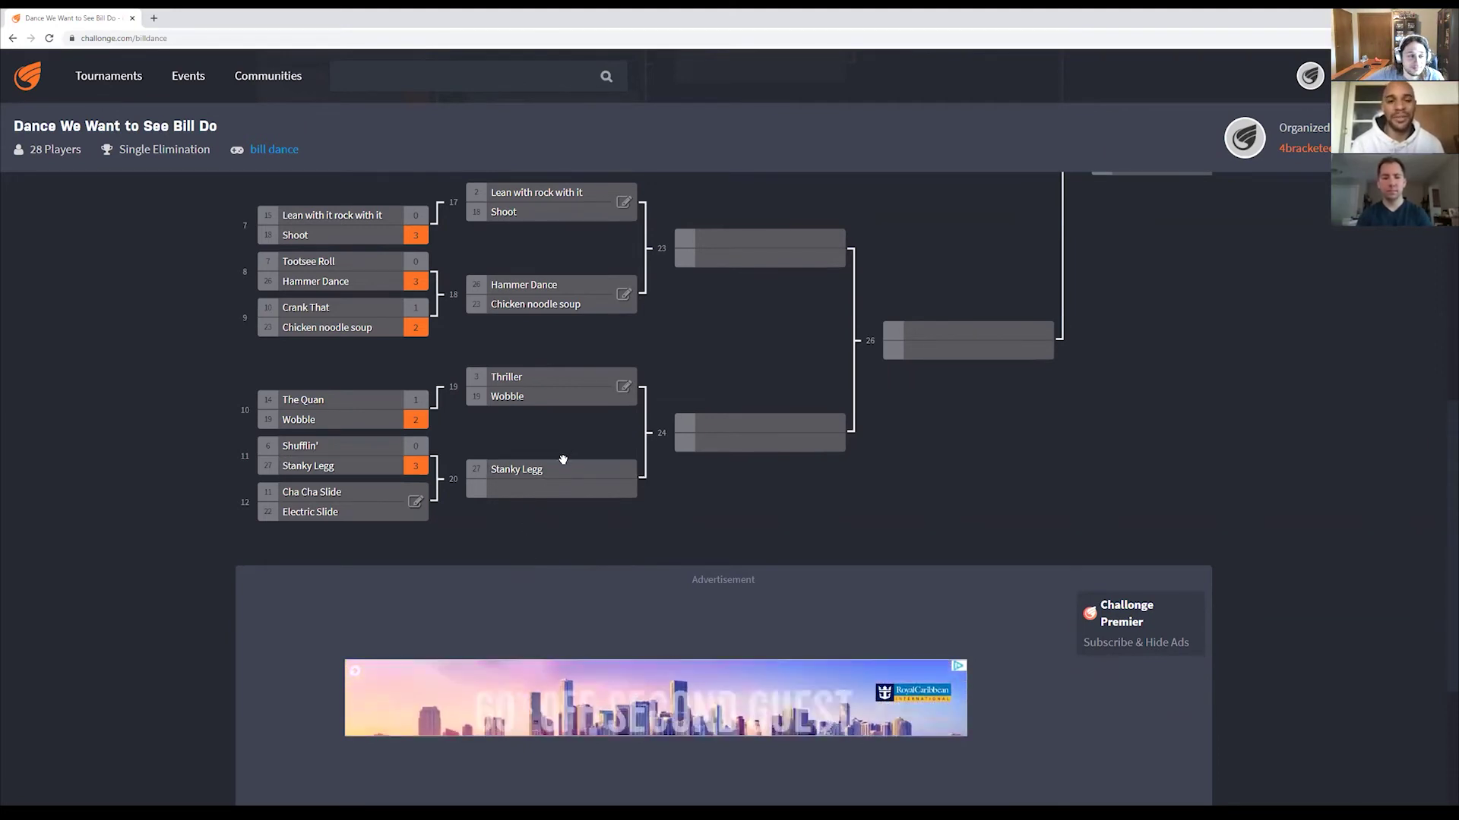
Report Cha Cha Slide as the Round 1 winner over Electric Slide with a score of 3
scroll(707, 439, down, 1)
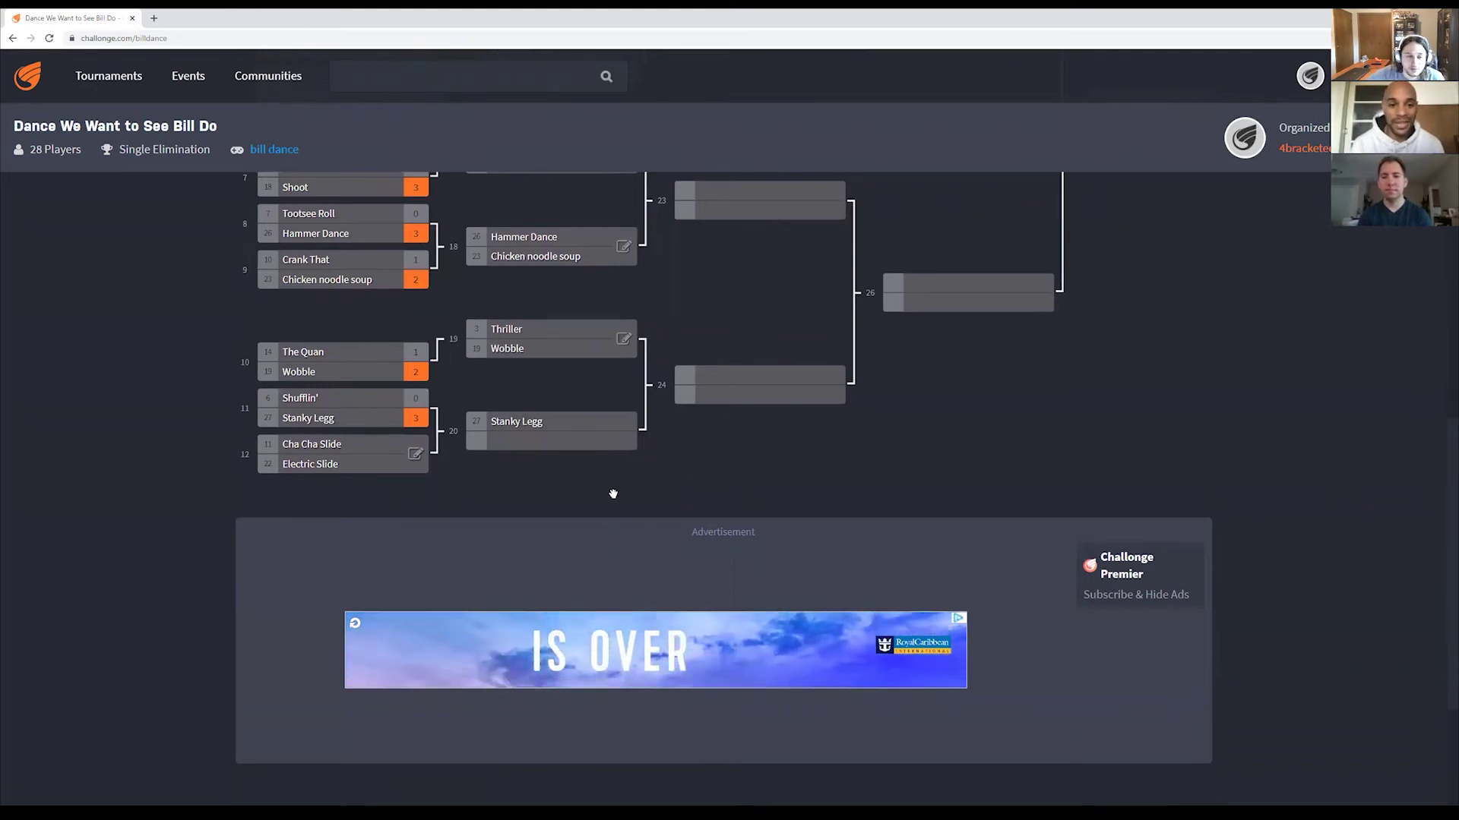
click(415, 455)
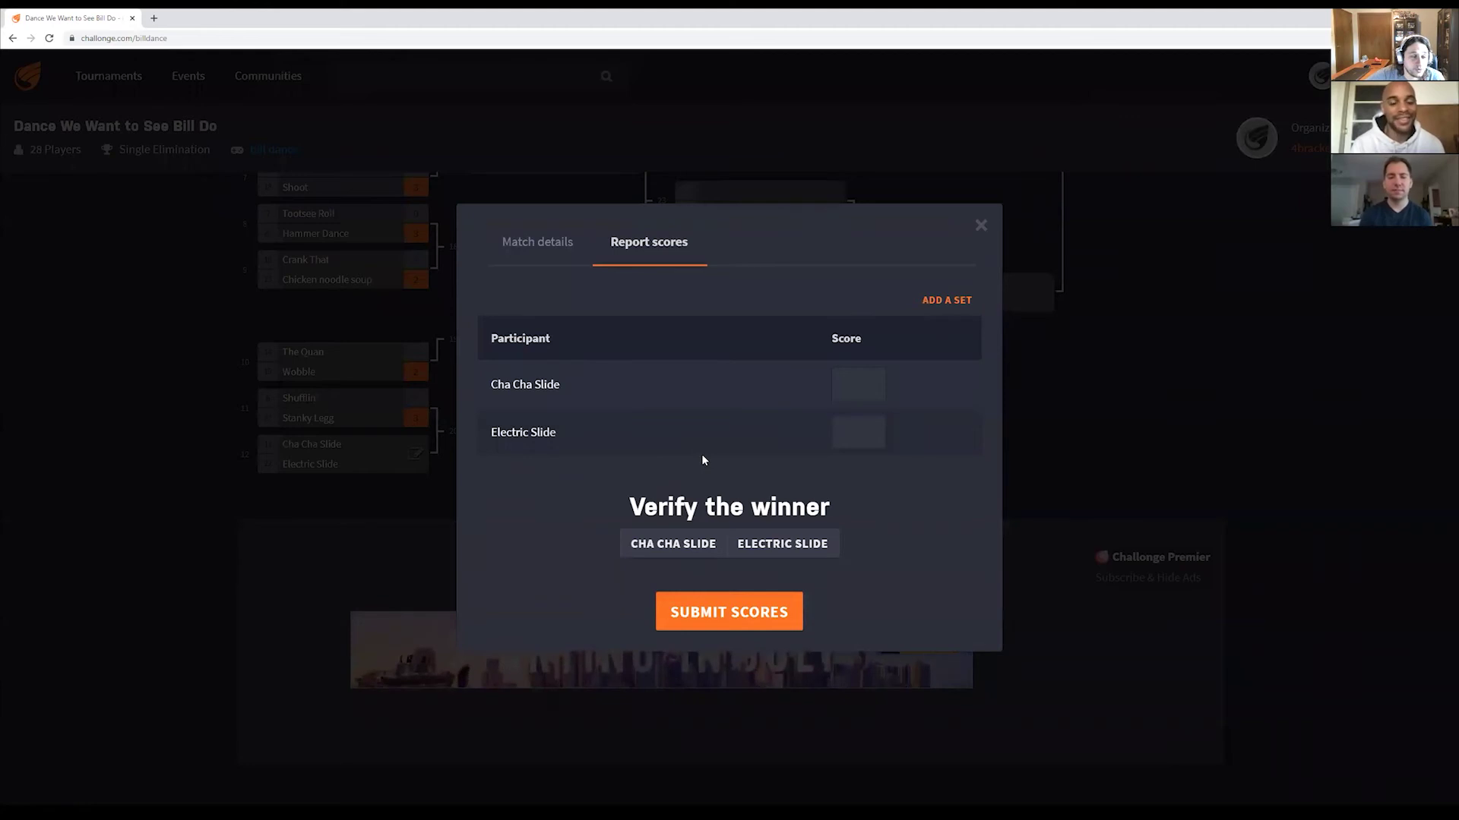
click(865, 386)
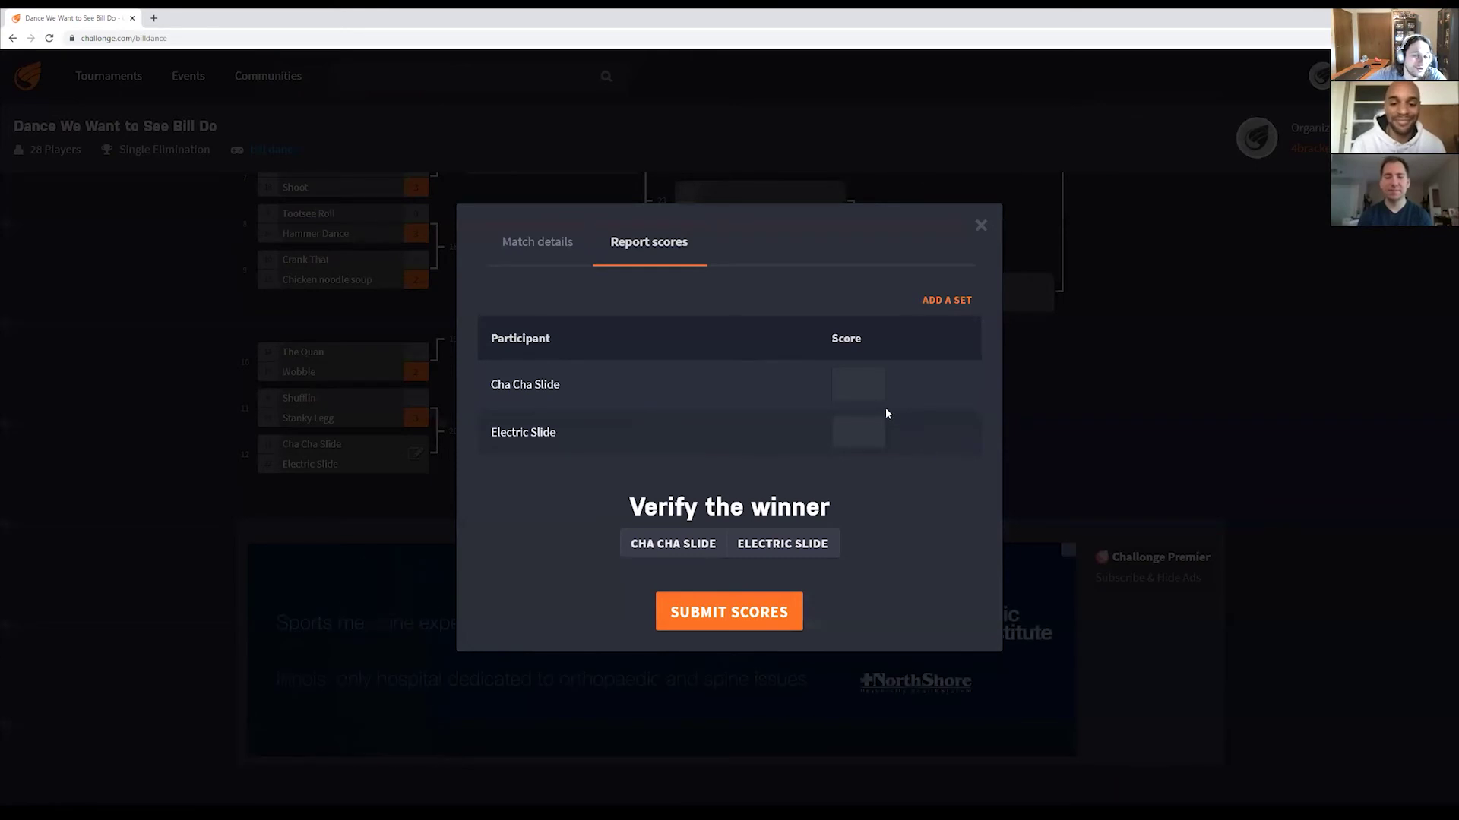
click(874, 382)
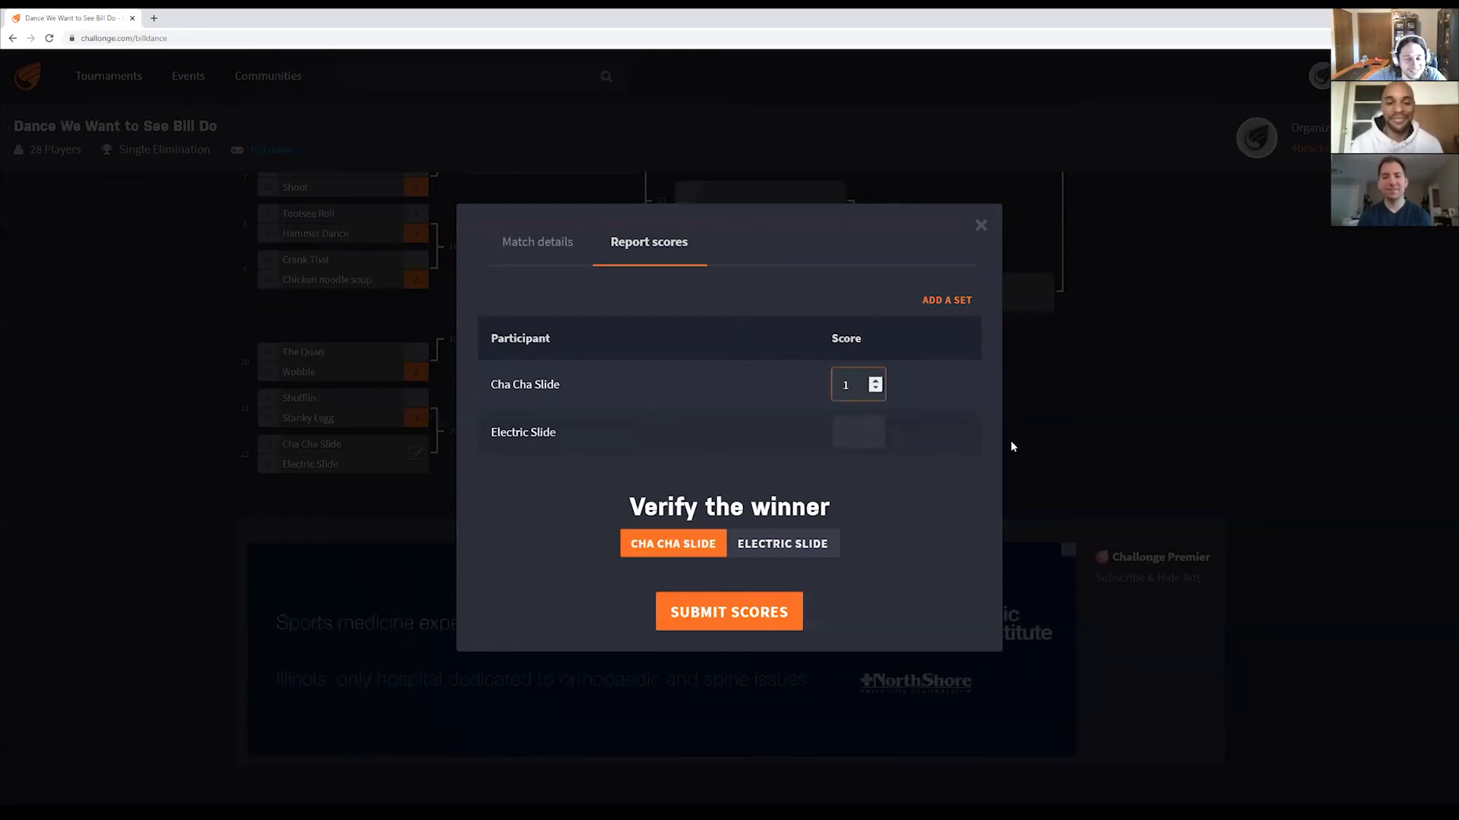
click(875, 381)
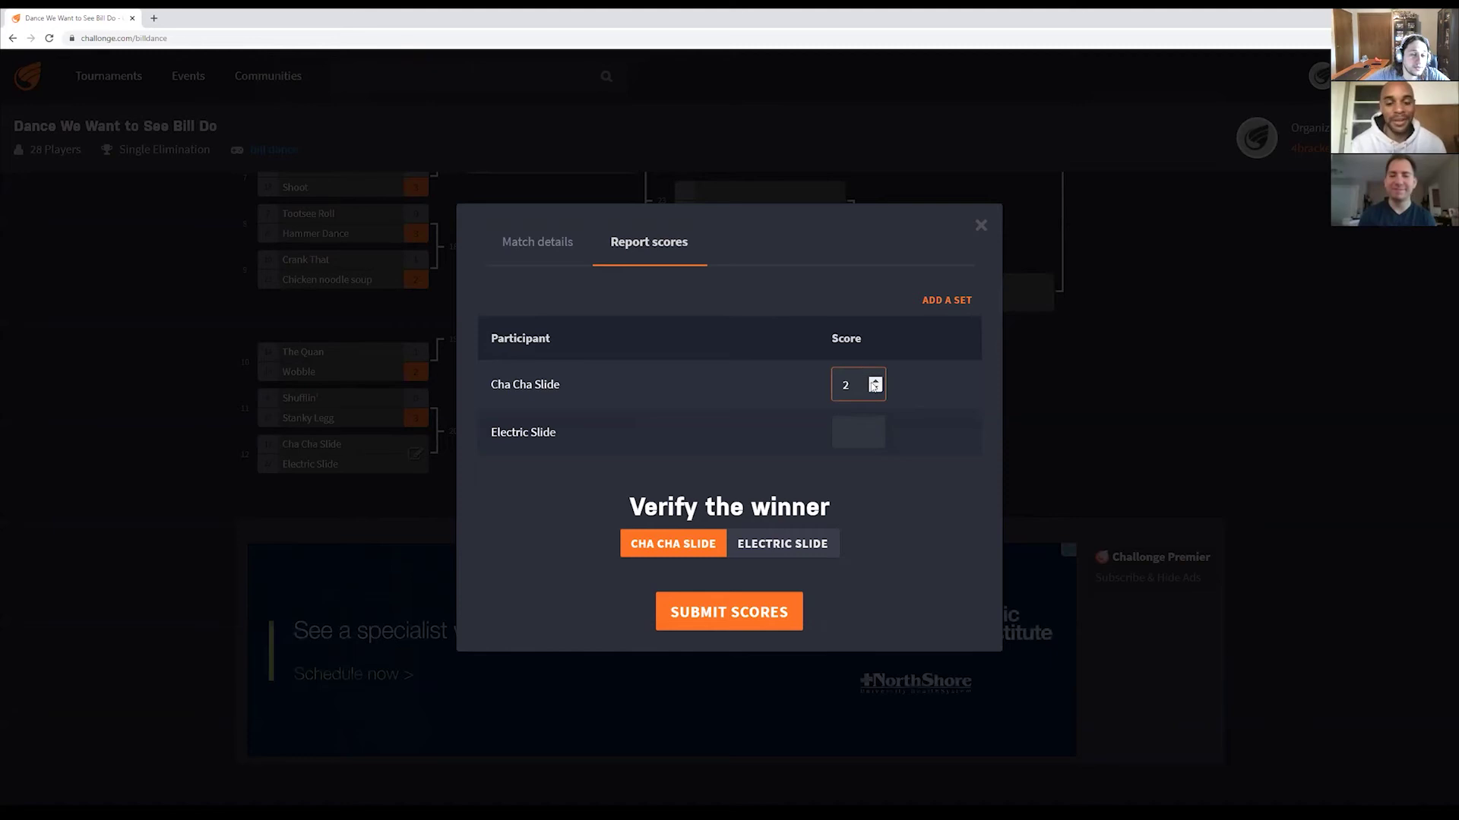
click(875, 381)
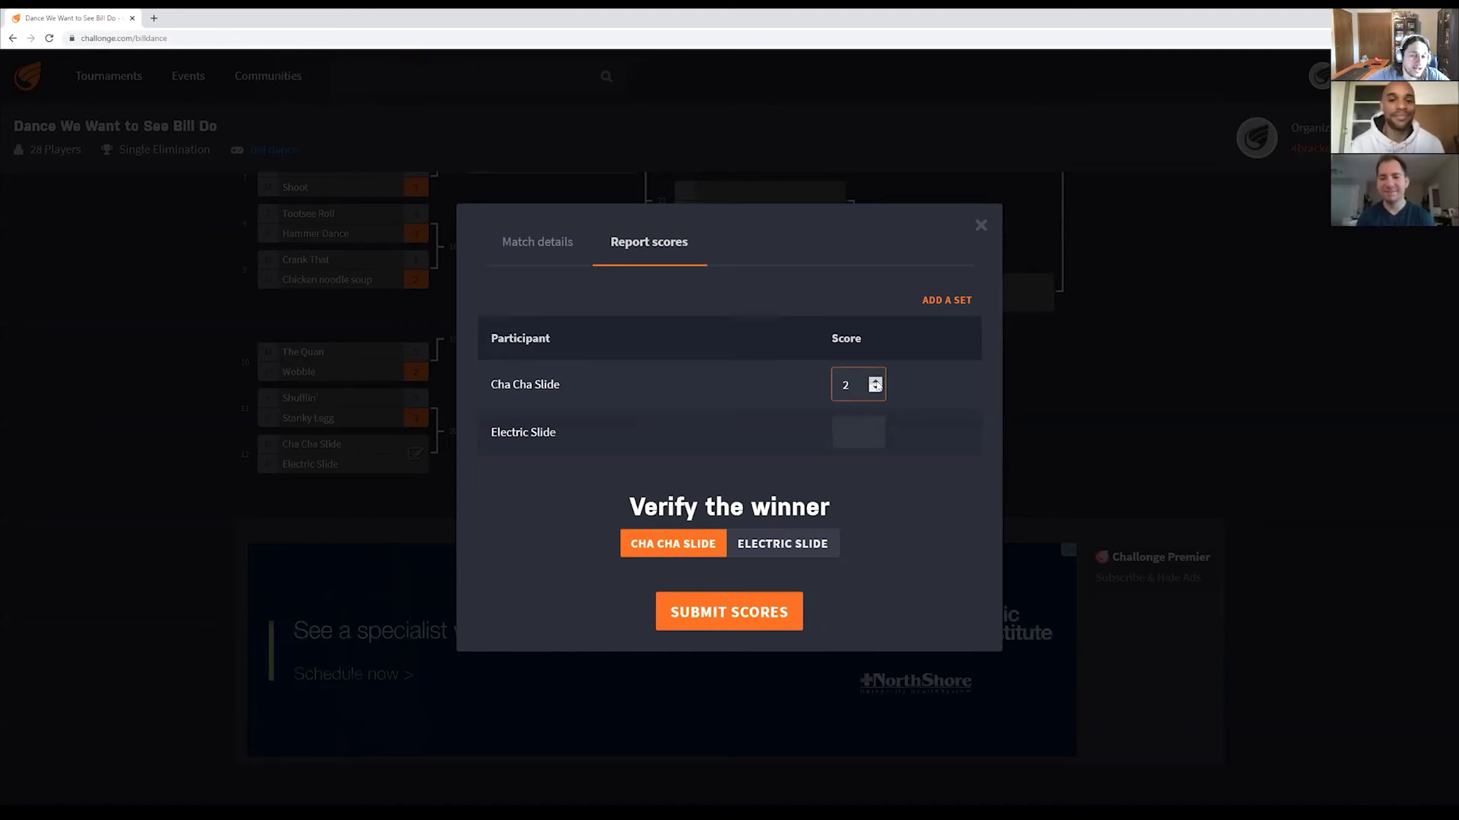
click(733, 622)
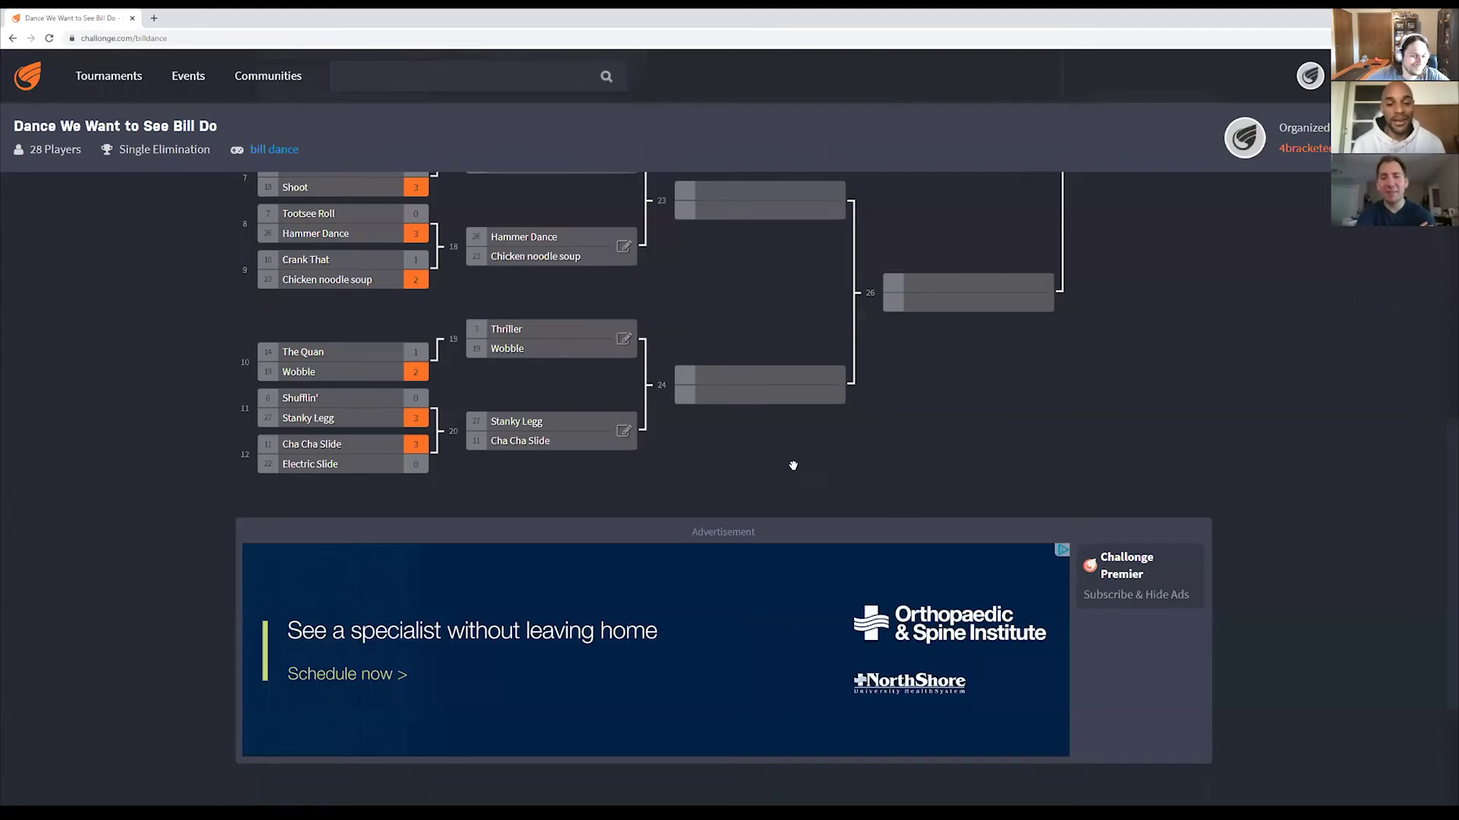
Submit a score of 3 for The carlton in its Round 2 match against Gangnam style
scroll(785, 458, up, 6)
scroll(817, 386, up, 1)
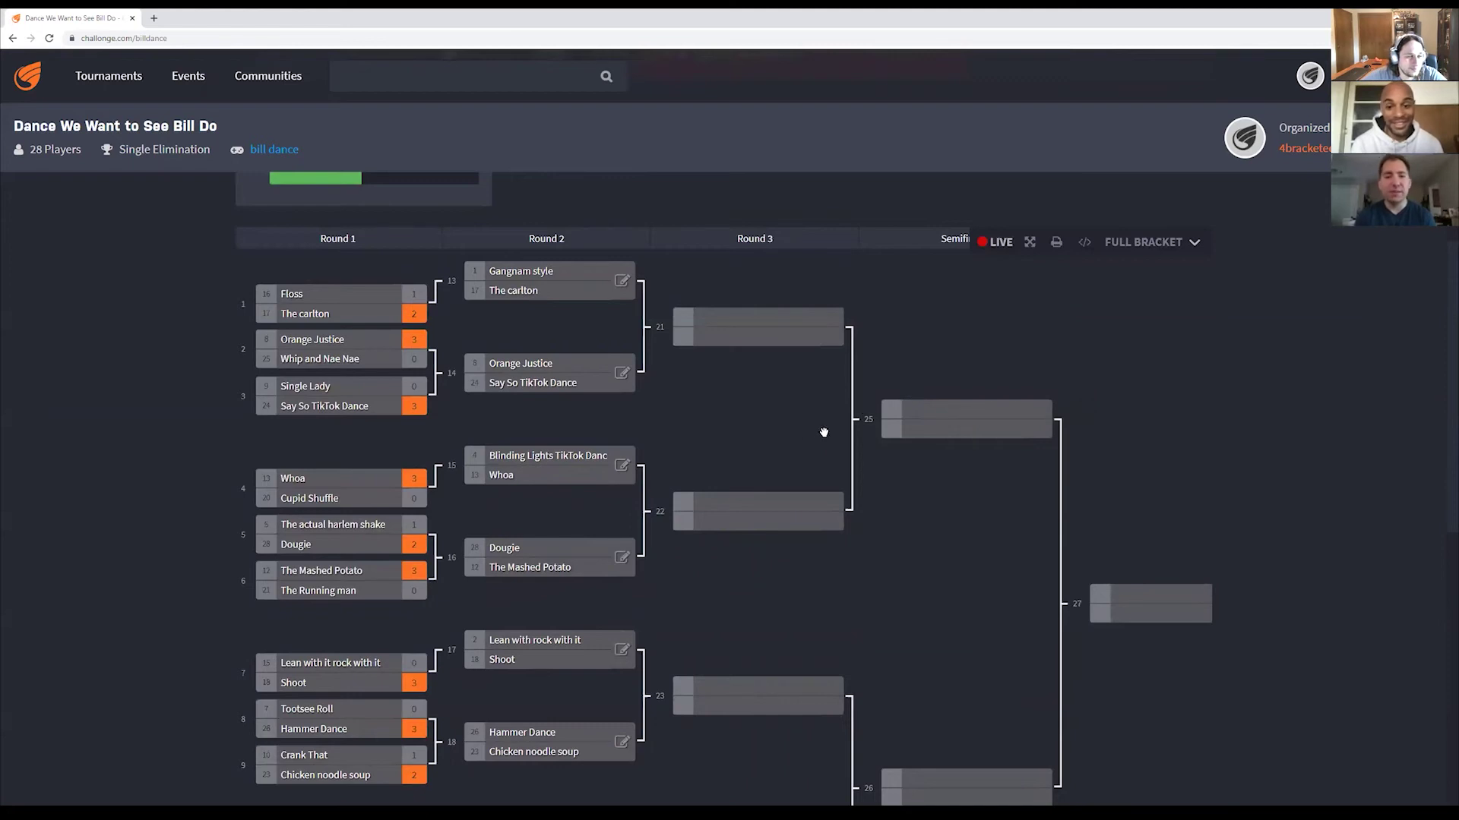
scroll(841, 404, down, 1)
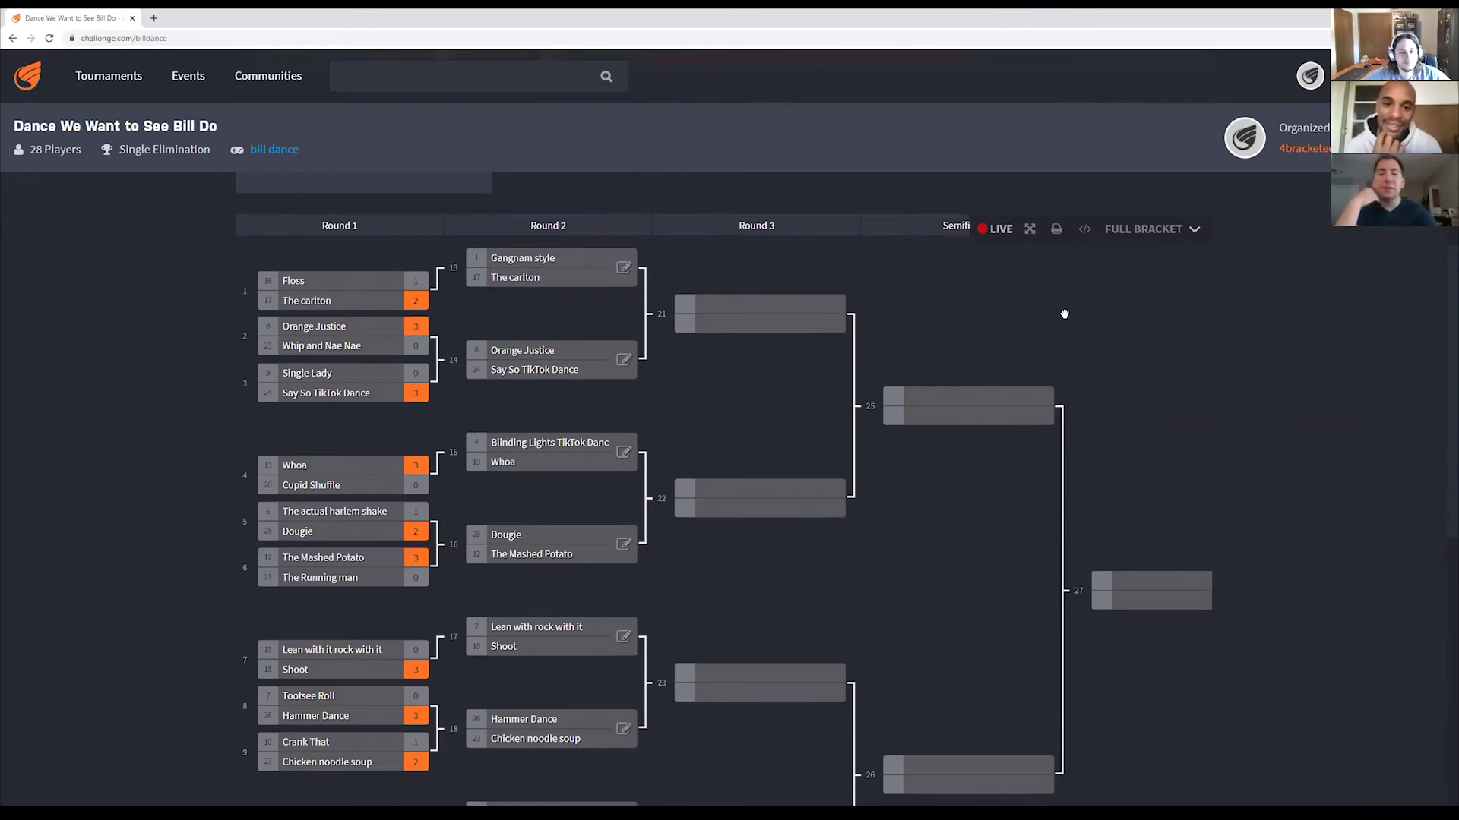
click(625, 271)
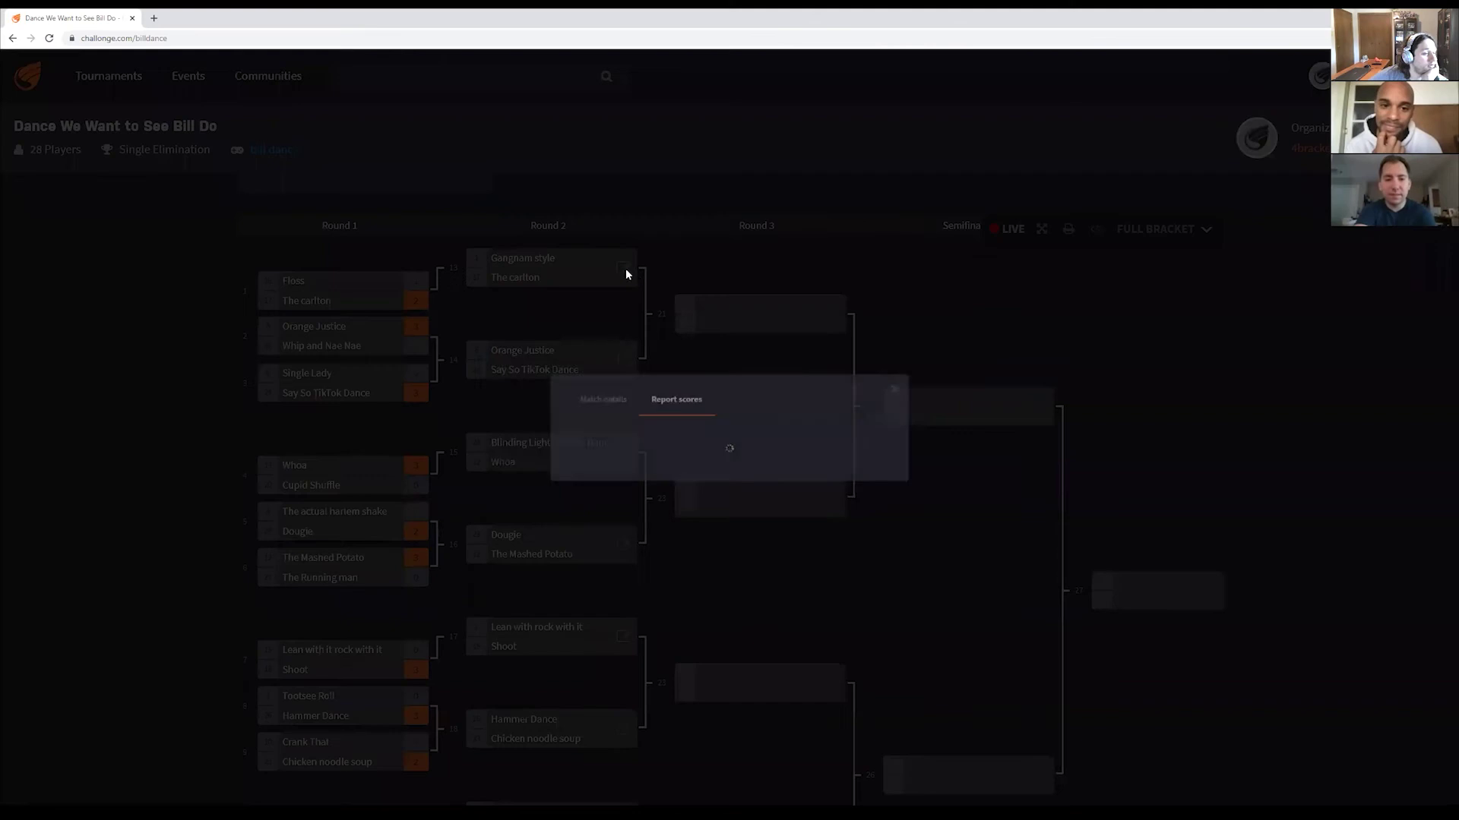
click(876, 429)
click(875, 428)
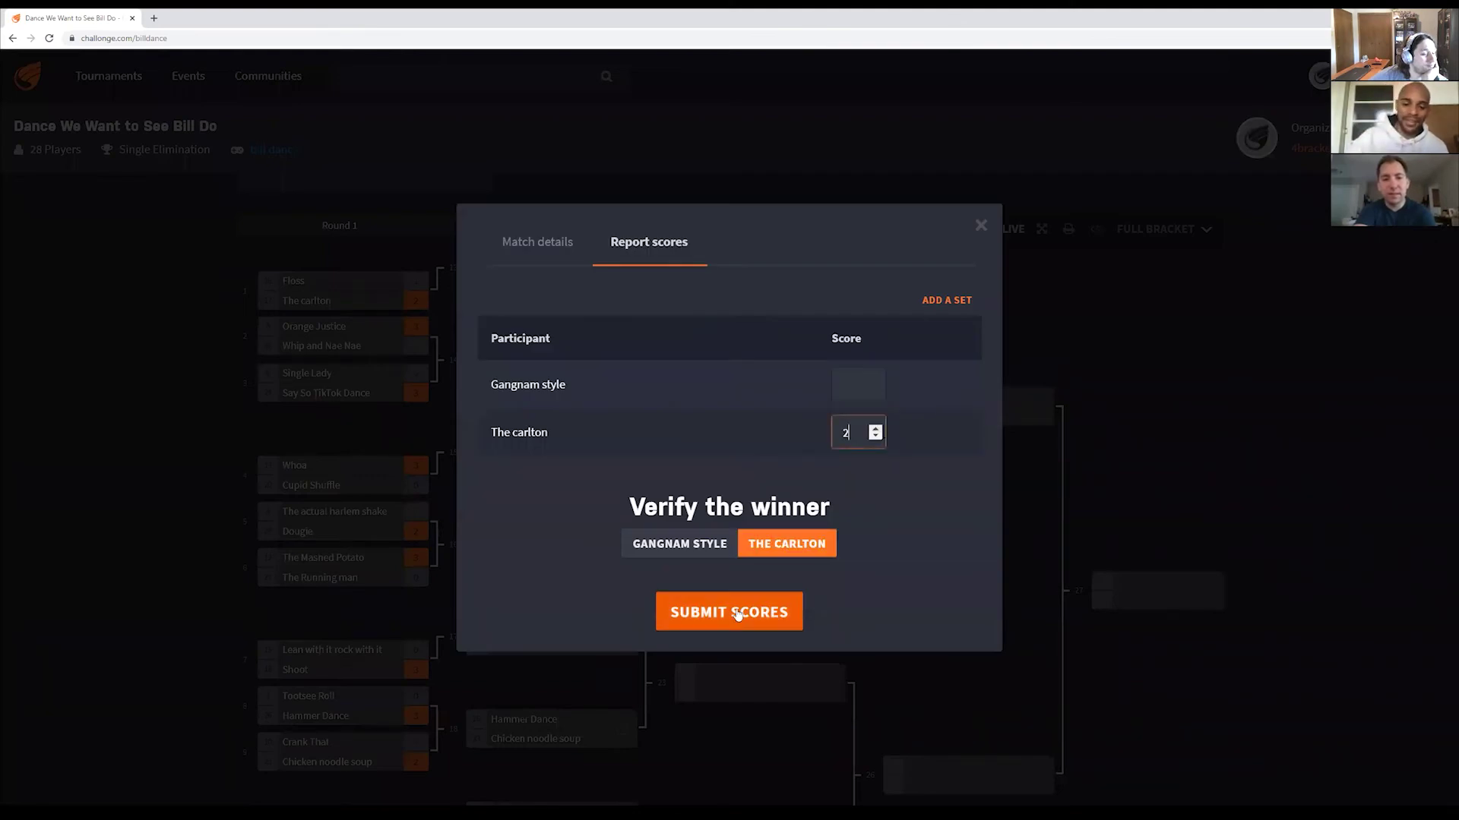
click(875, 427)
click(758, 619)
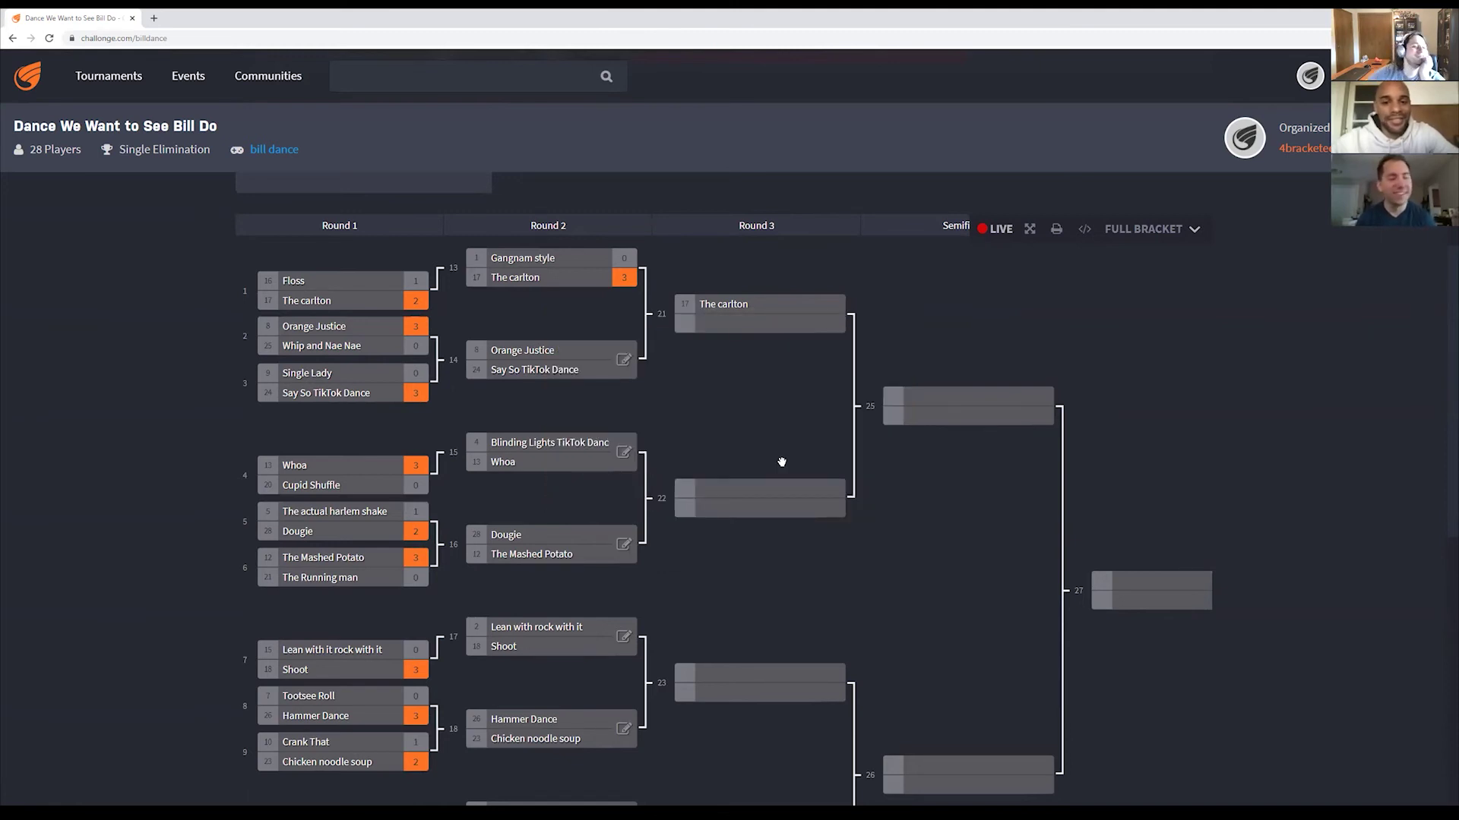
Record a score of 3 for Say So TikTok Dance in the Round 2 match against Orange Justice
click(623, 360)
click(855, 431)
click(875, 427)
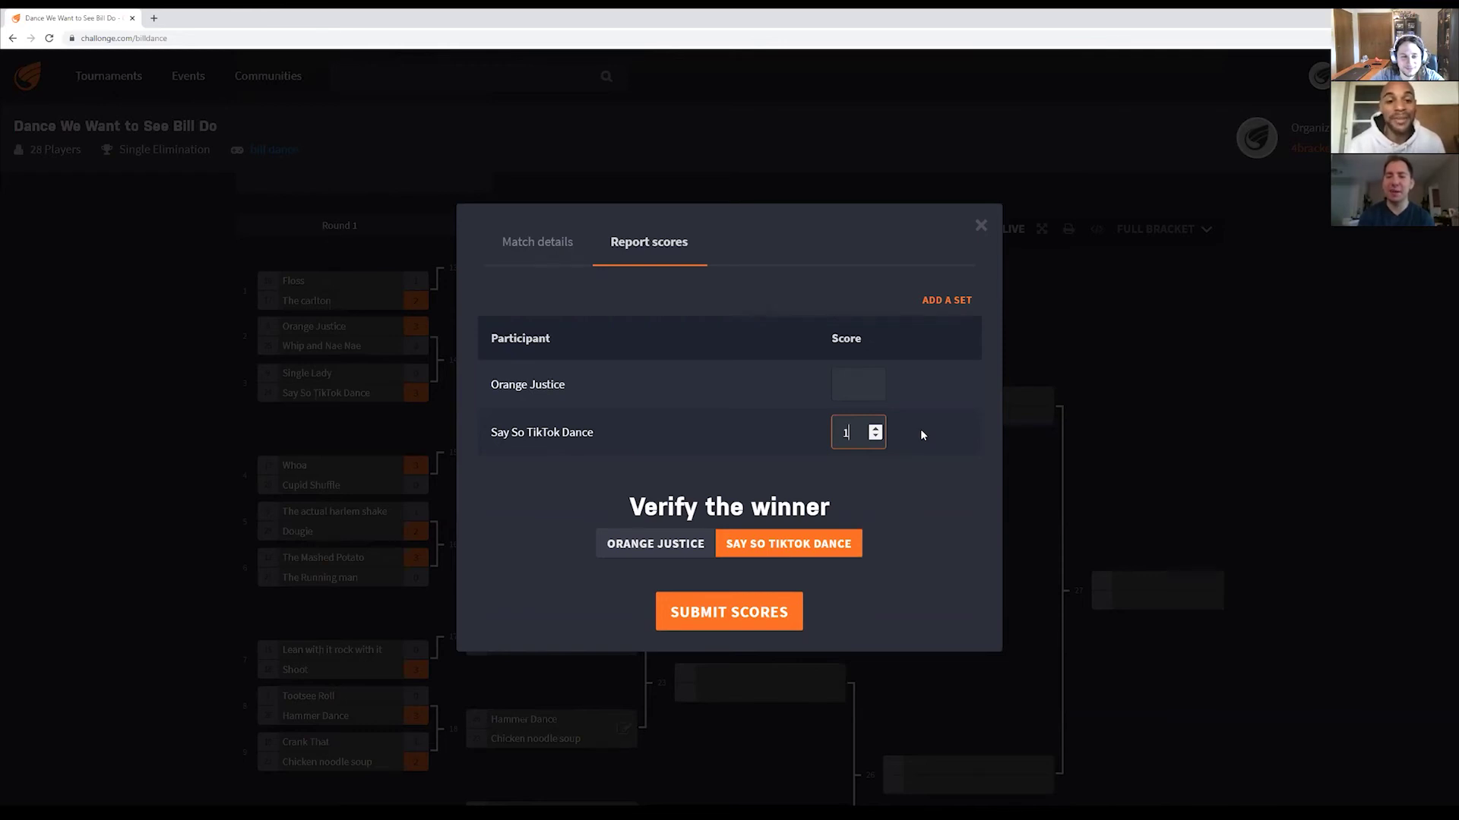
click(874, 429)
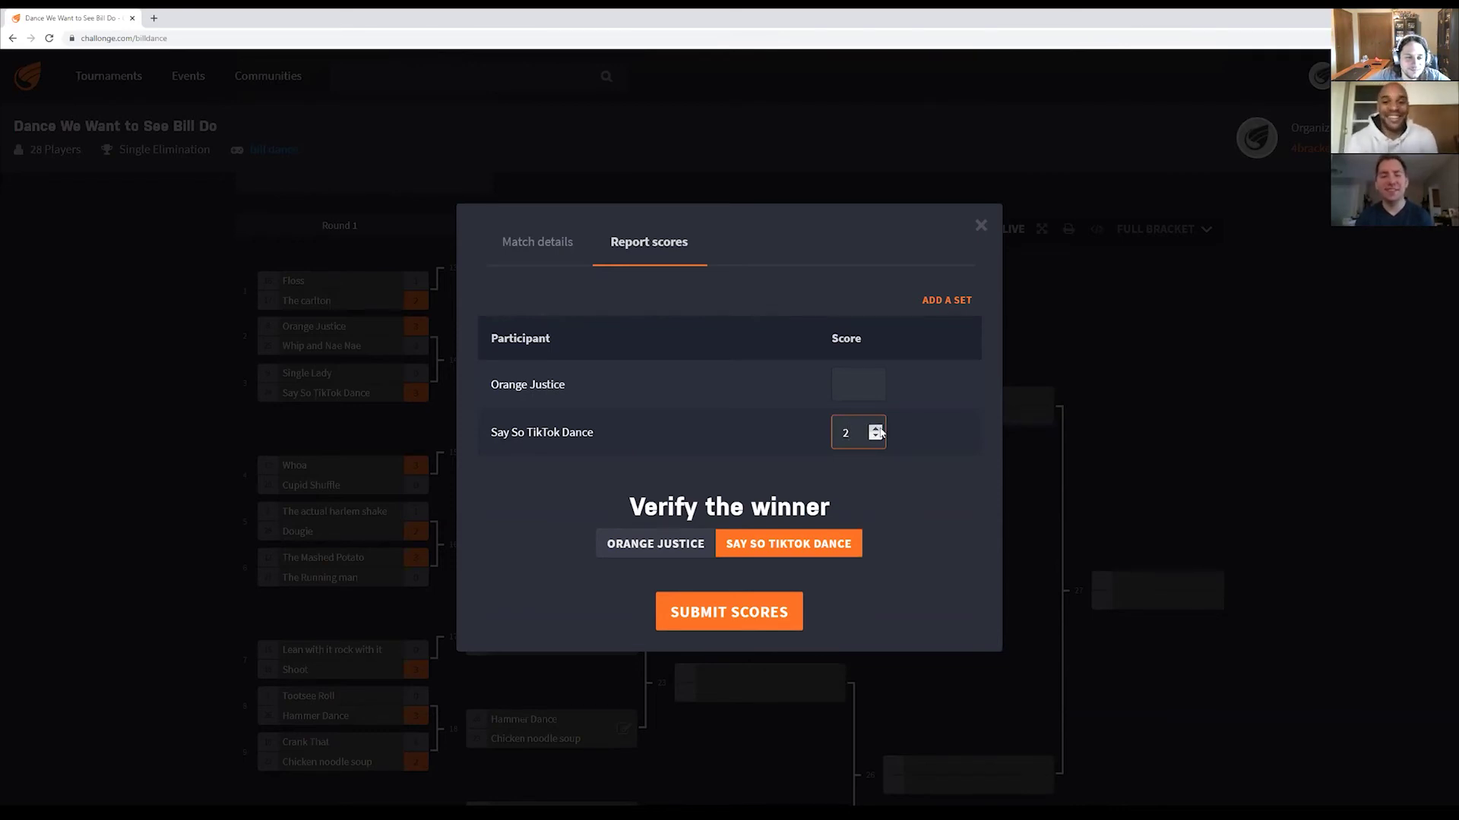
click(752, 612)
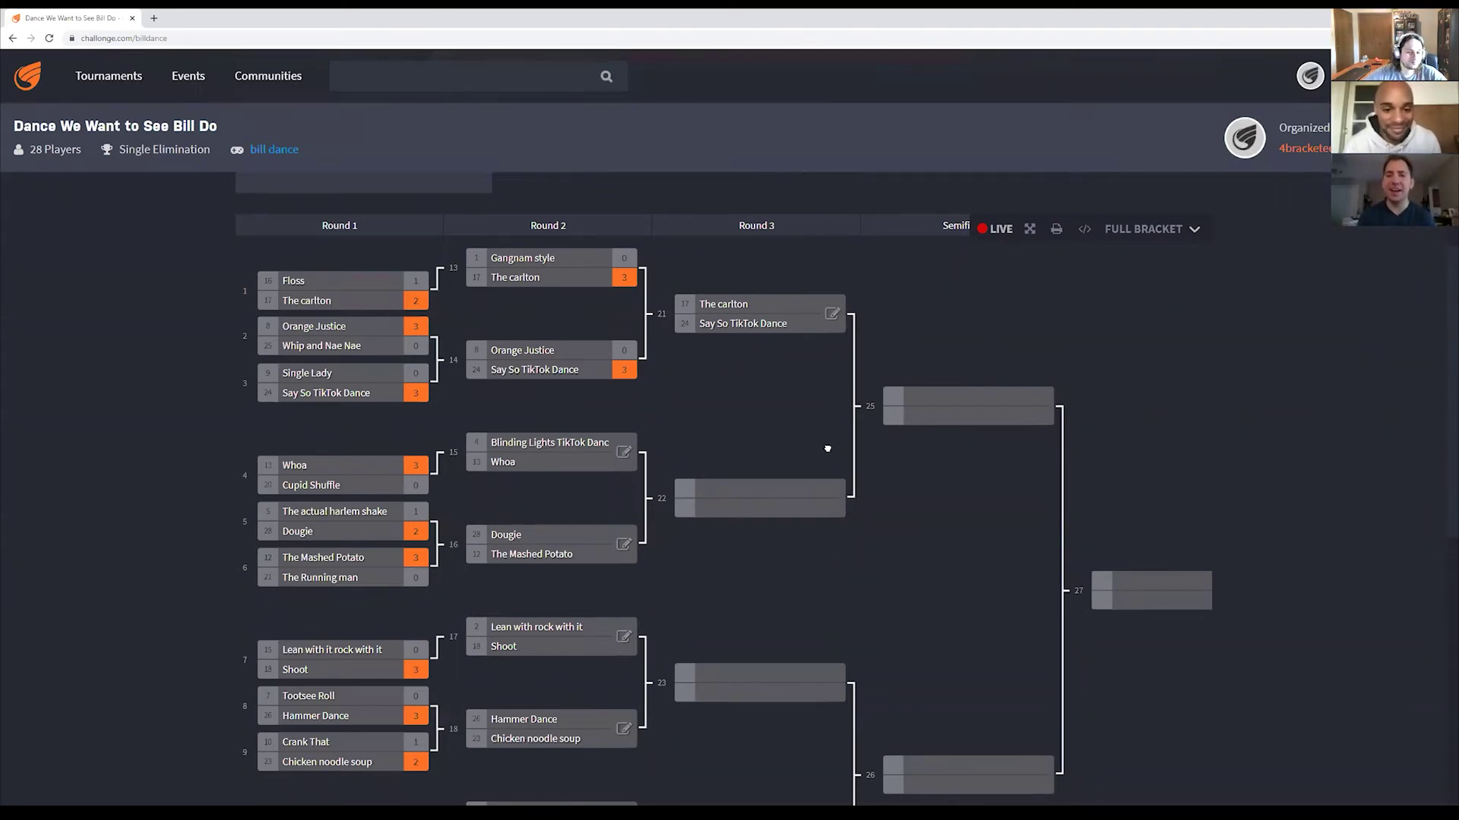
Submit the Round 2 match between Blinding Lights TikTok Dance and Whoa as 2 to 1 for Blinding Lights TikTok Dance
drag(827, 446, 827, 307)
drag(892, 430, 883, 348)
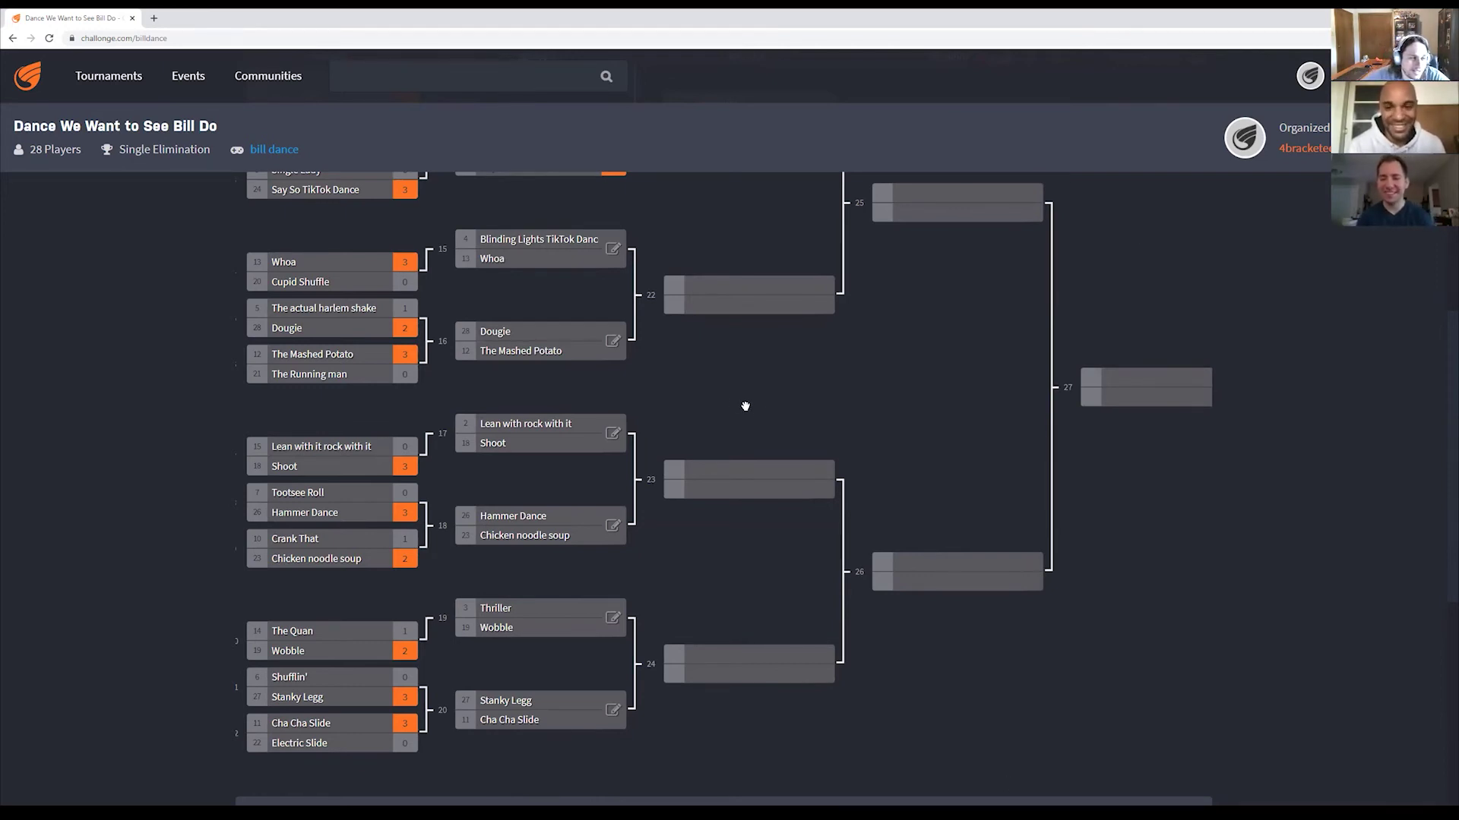
mouse_move(657, 321)
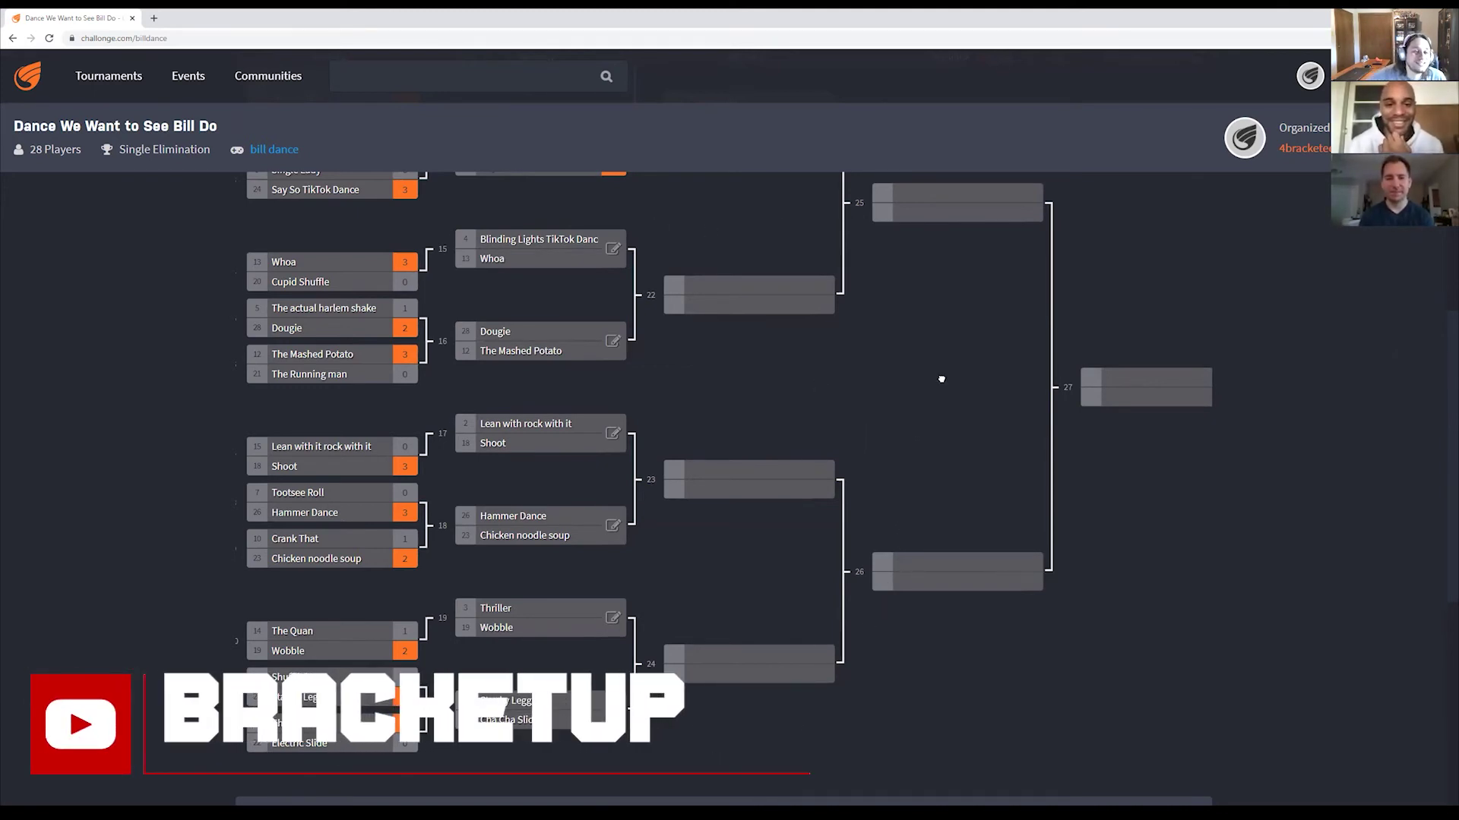
scroll(942, 395, up, 1)
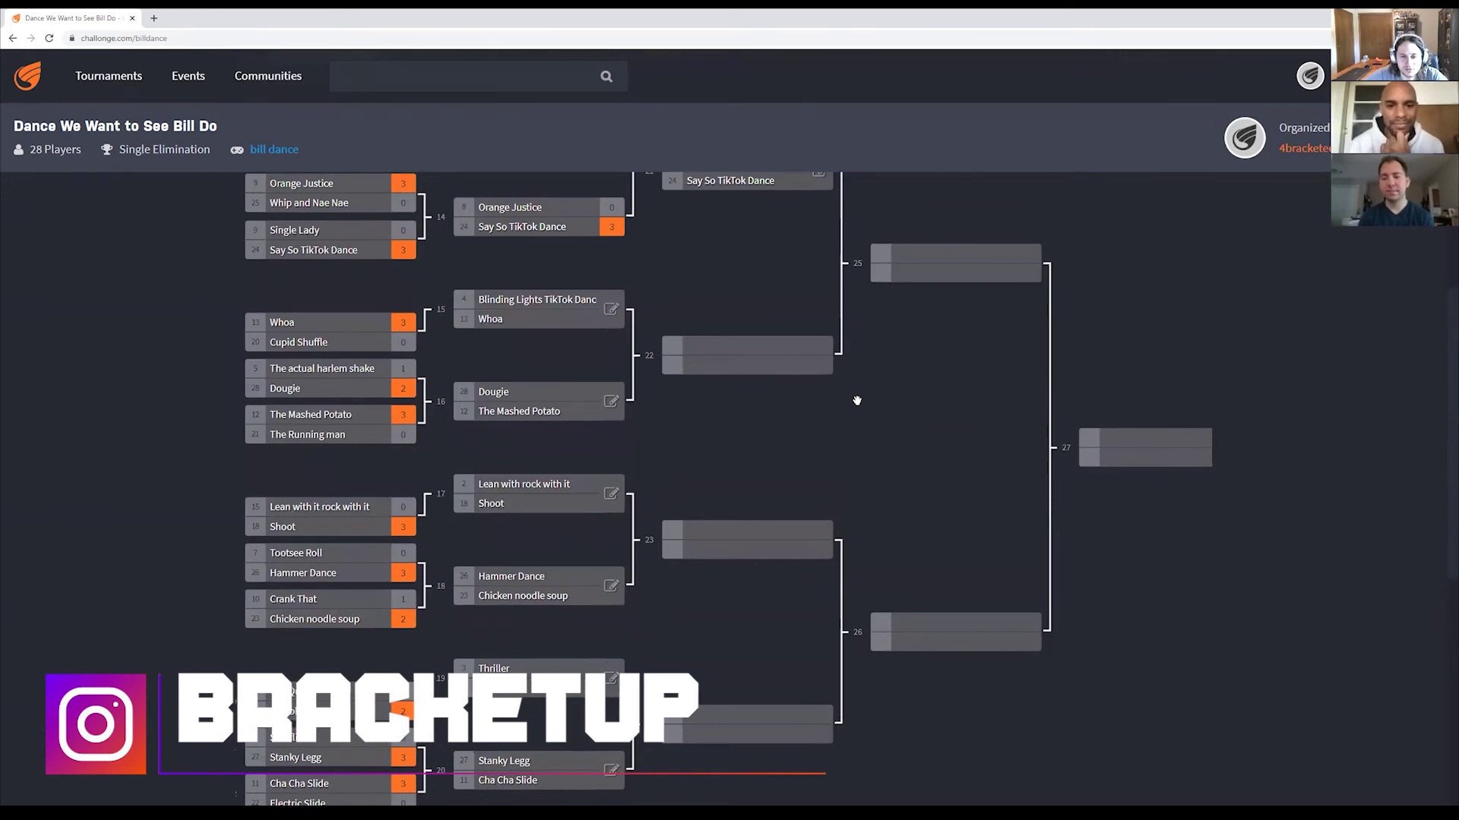
scroll(910, 411, up, 1)
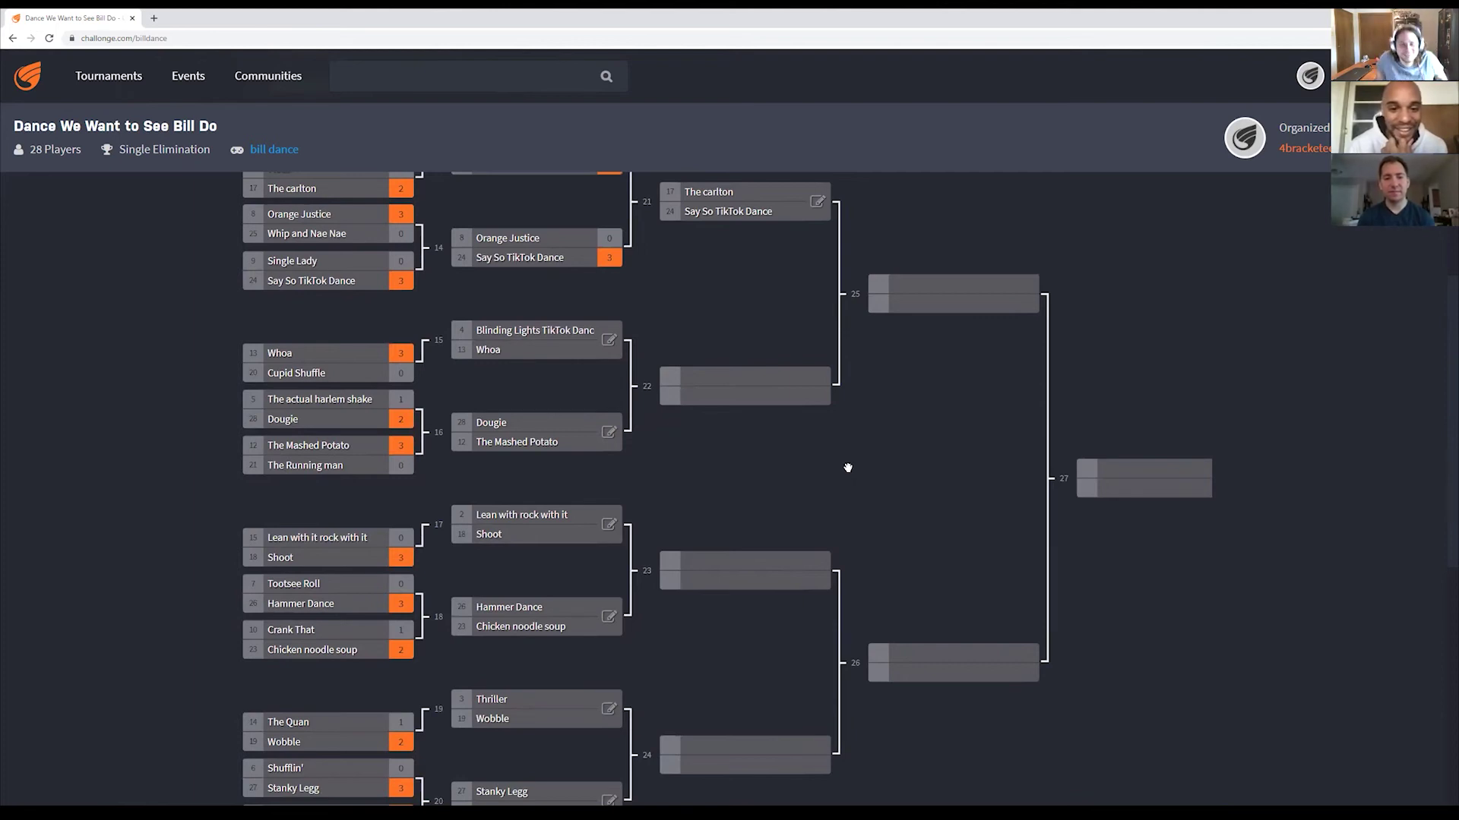
click(609, 341)
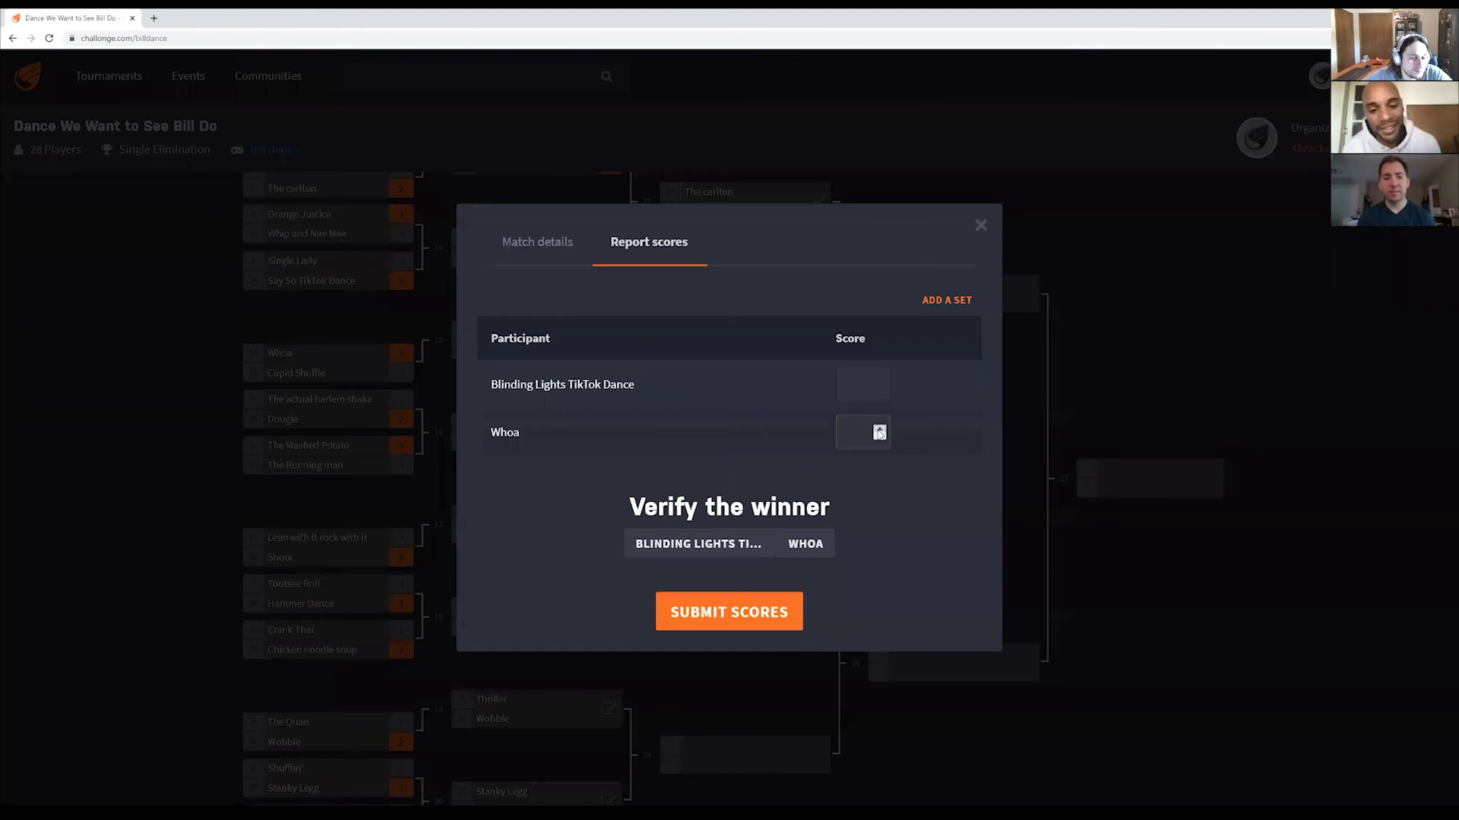
click(879, 429)
click(879, 383)
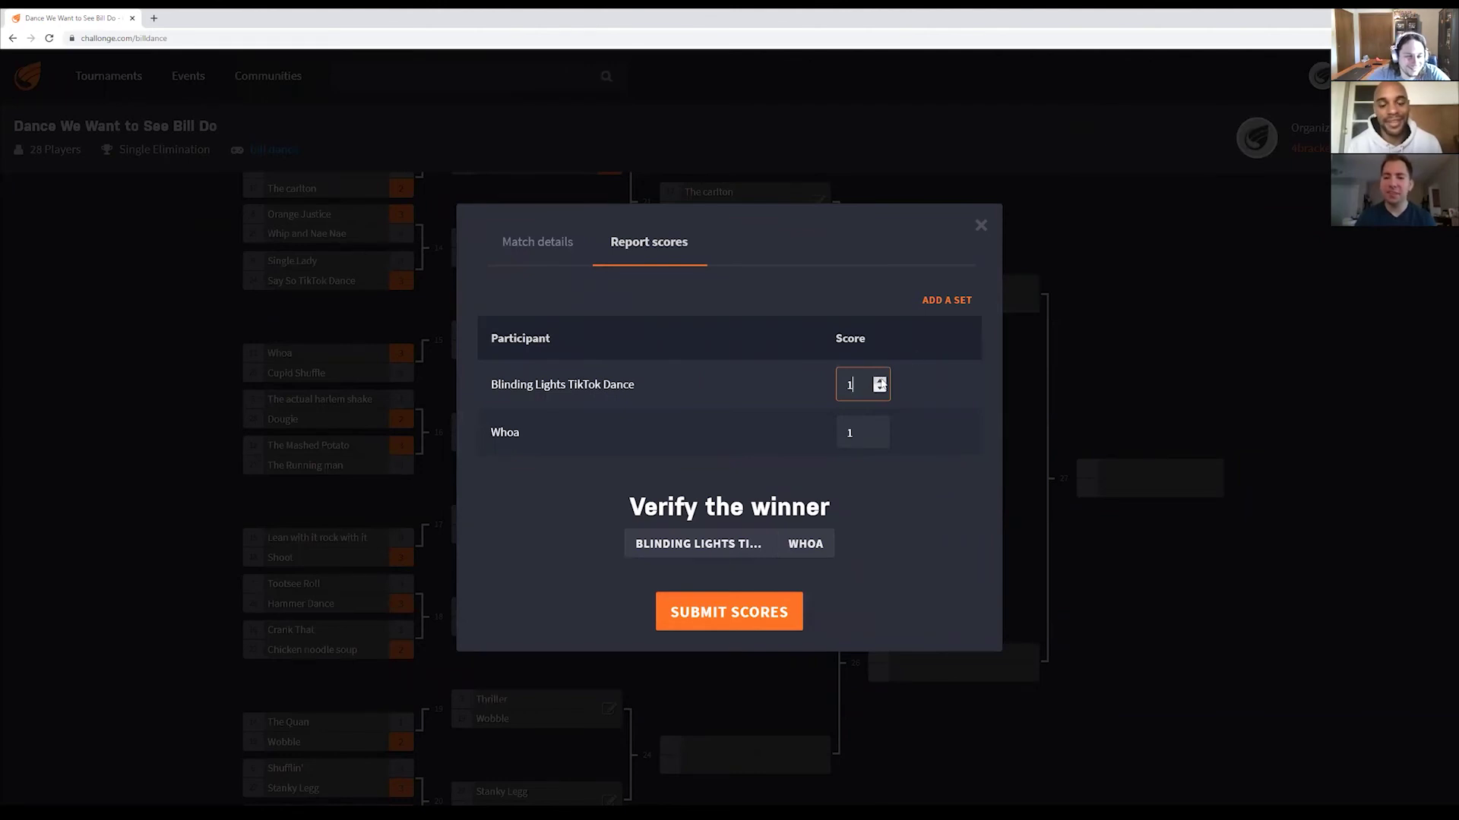
key(Up)
click(773, 611)
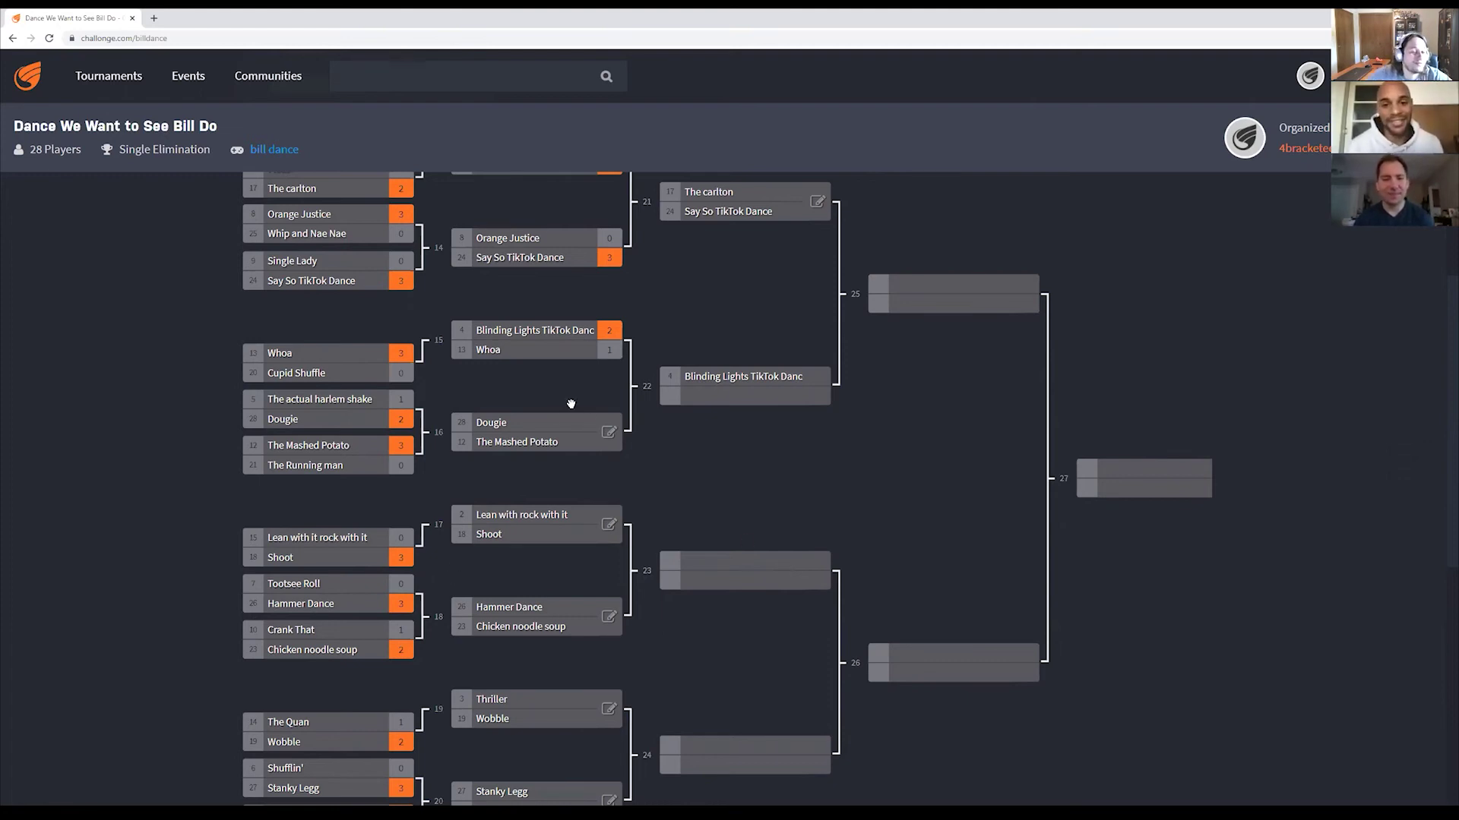
Submit a score of 3 for The Mashed Potato in its Round 2 match against Dougie
click(609, 432)
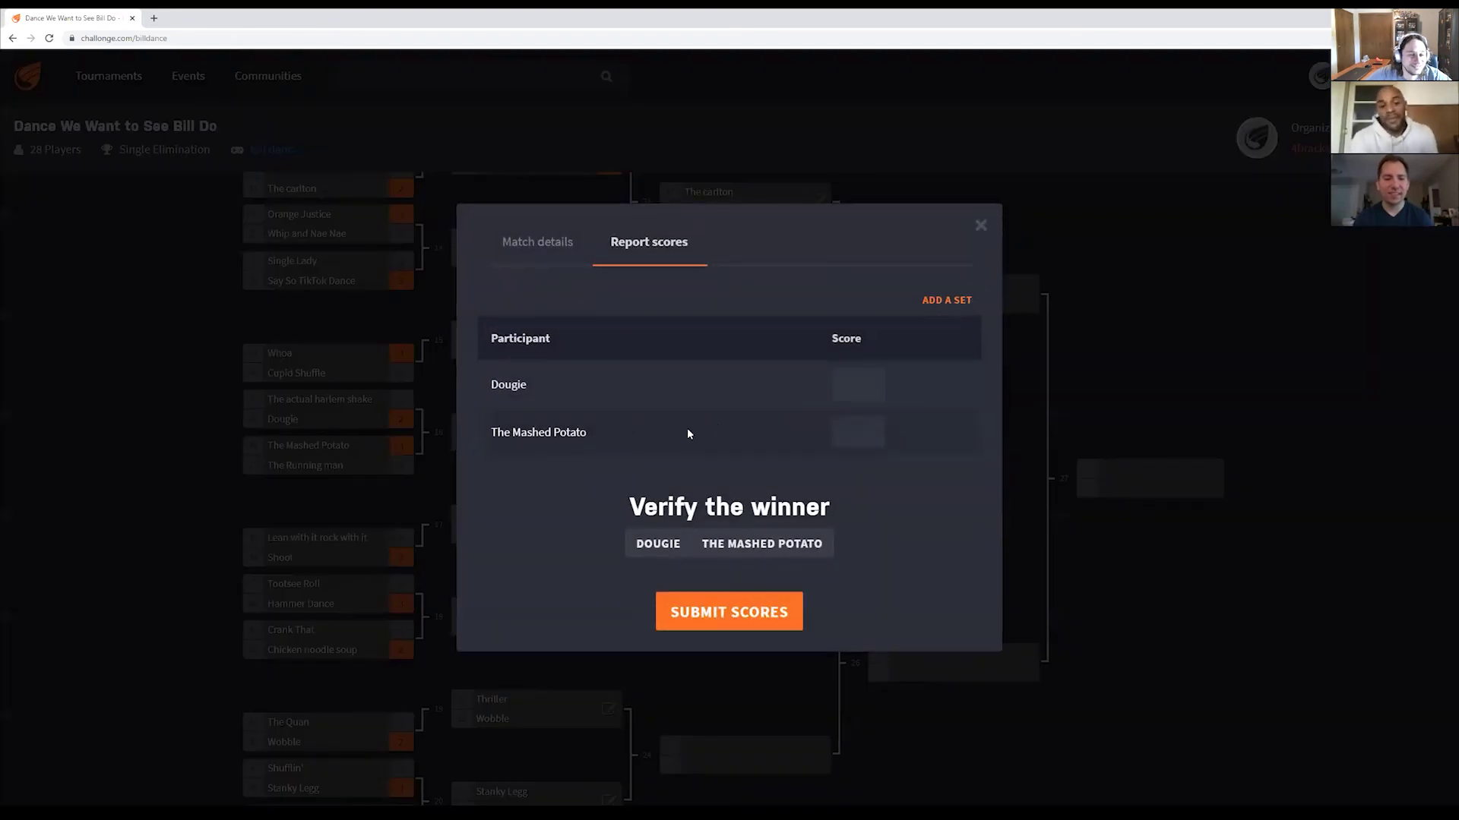
click(875, 431)
text(2)
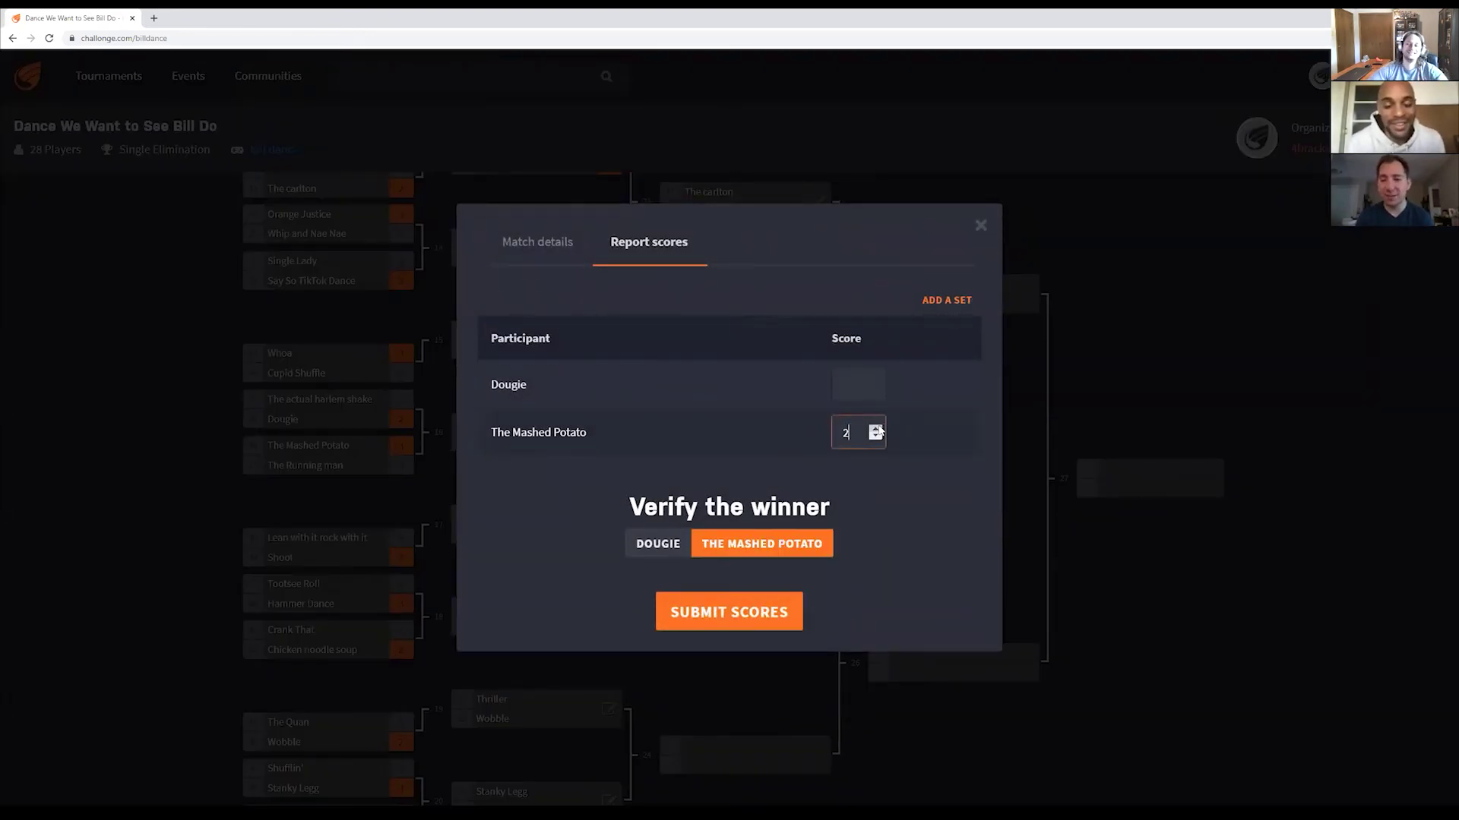
click(876, 428)
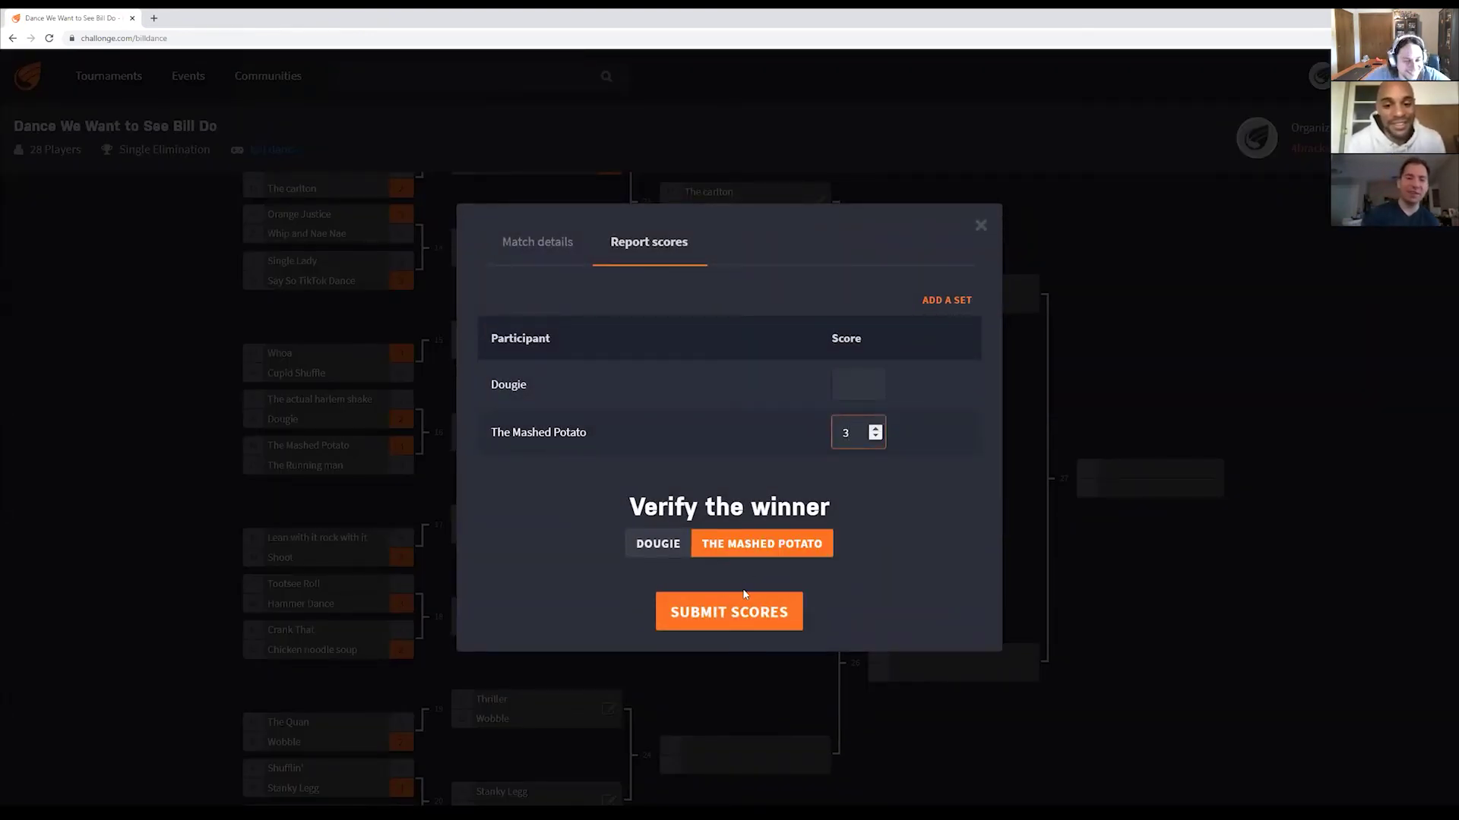
click(752, 612)
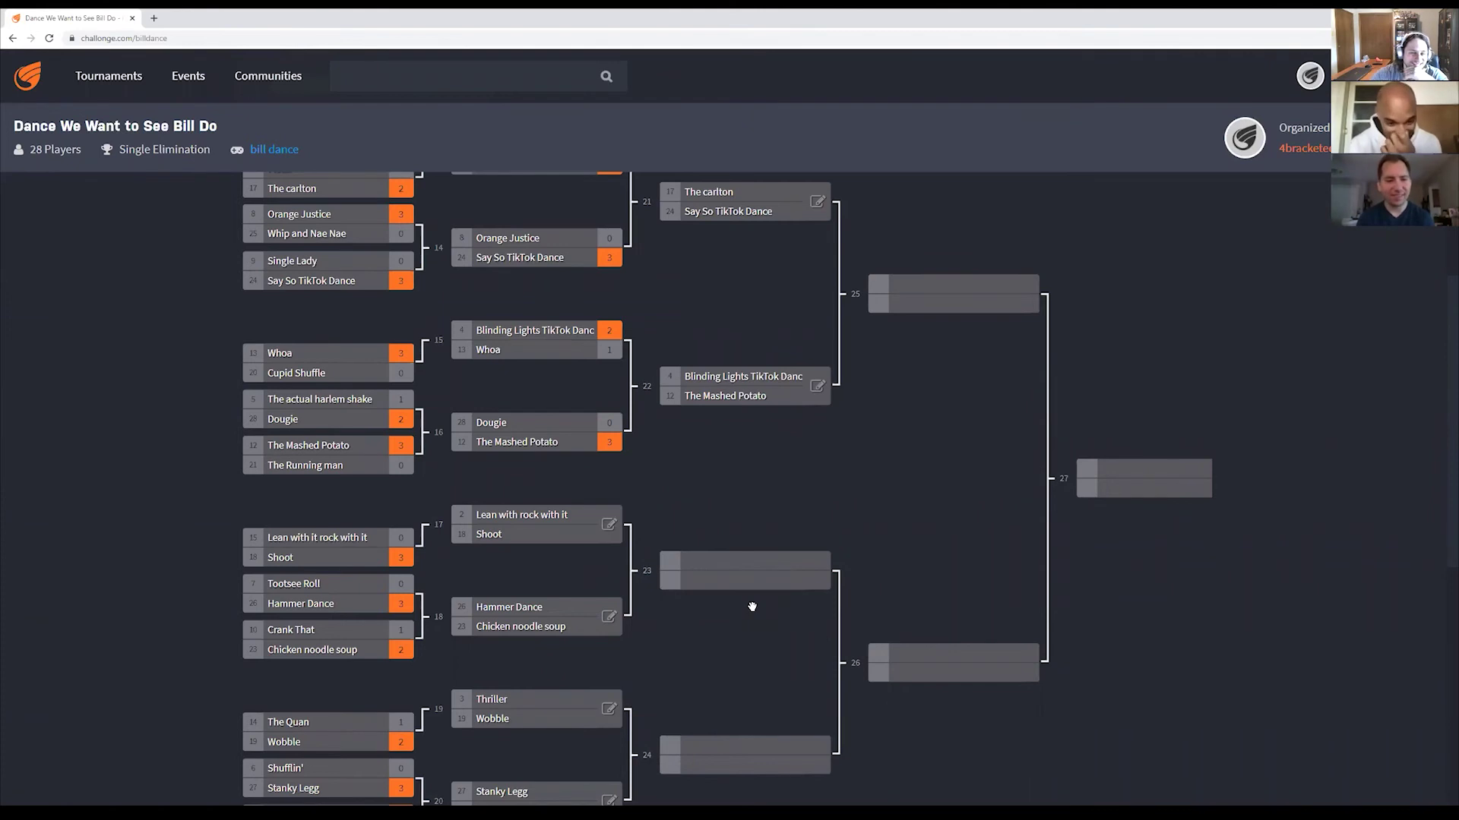
Submit a score of 3 for Shoot in its Round 2 match against Lean with rock with it
scroll(853, 573, down, 3)
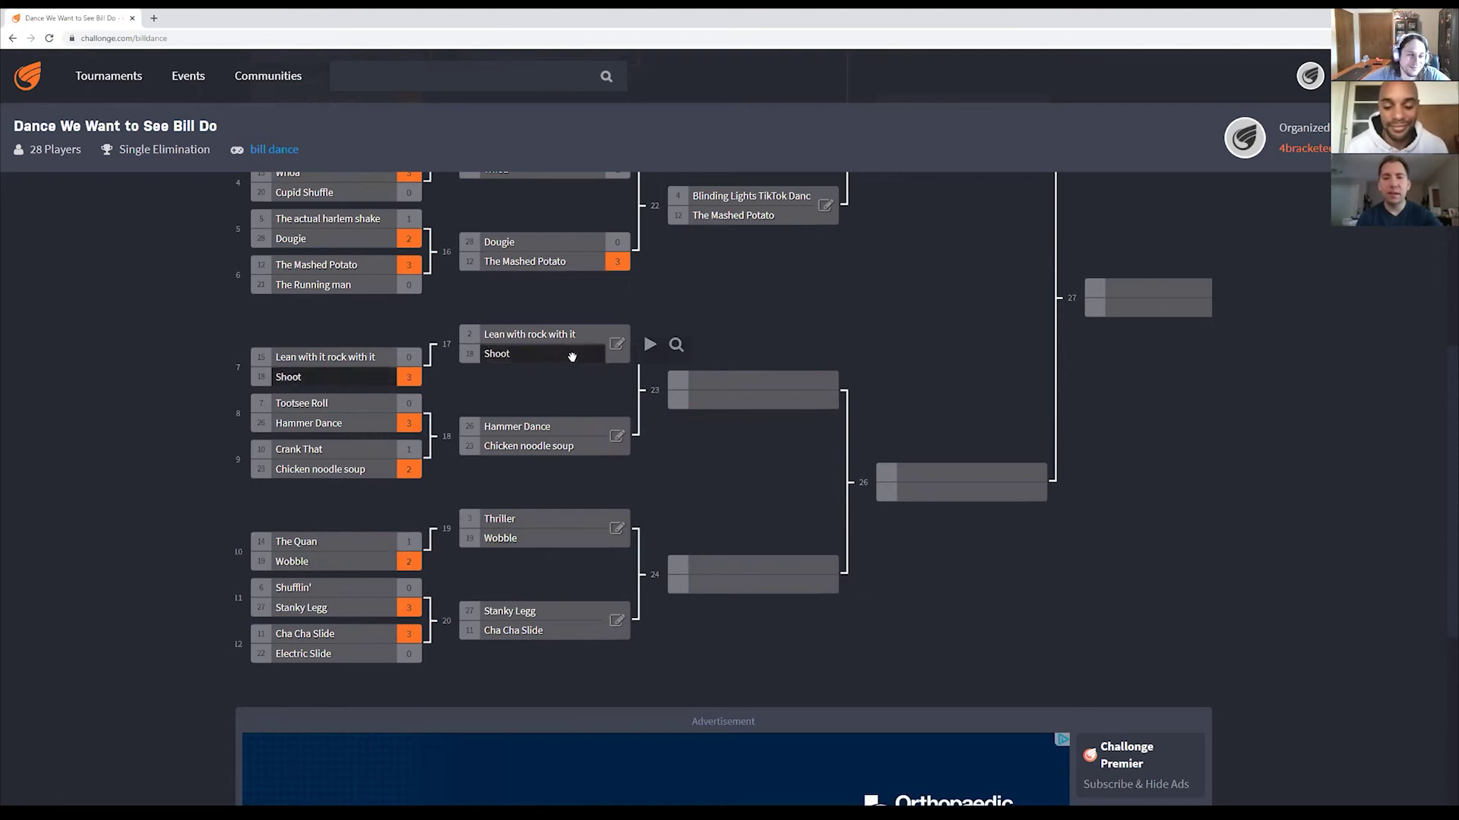
click(616, 346)
click(885, 431)
text(1)
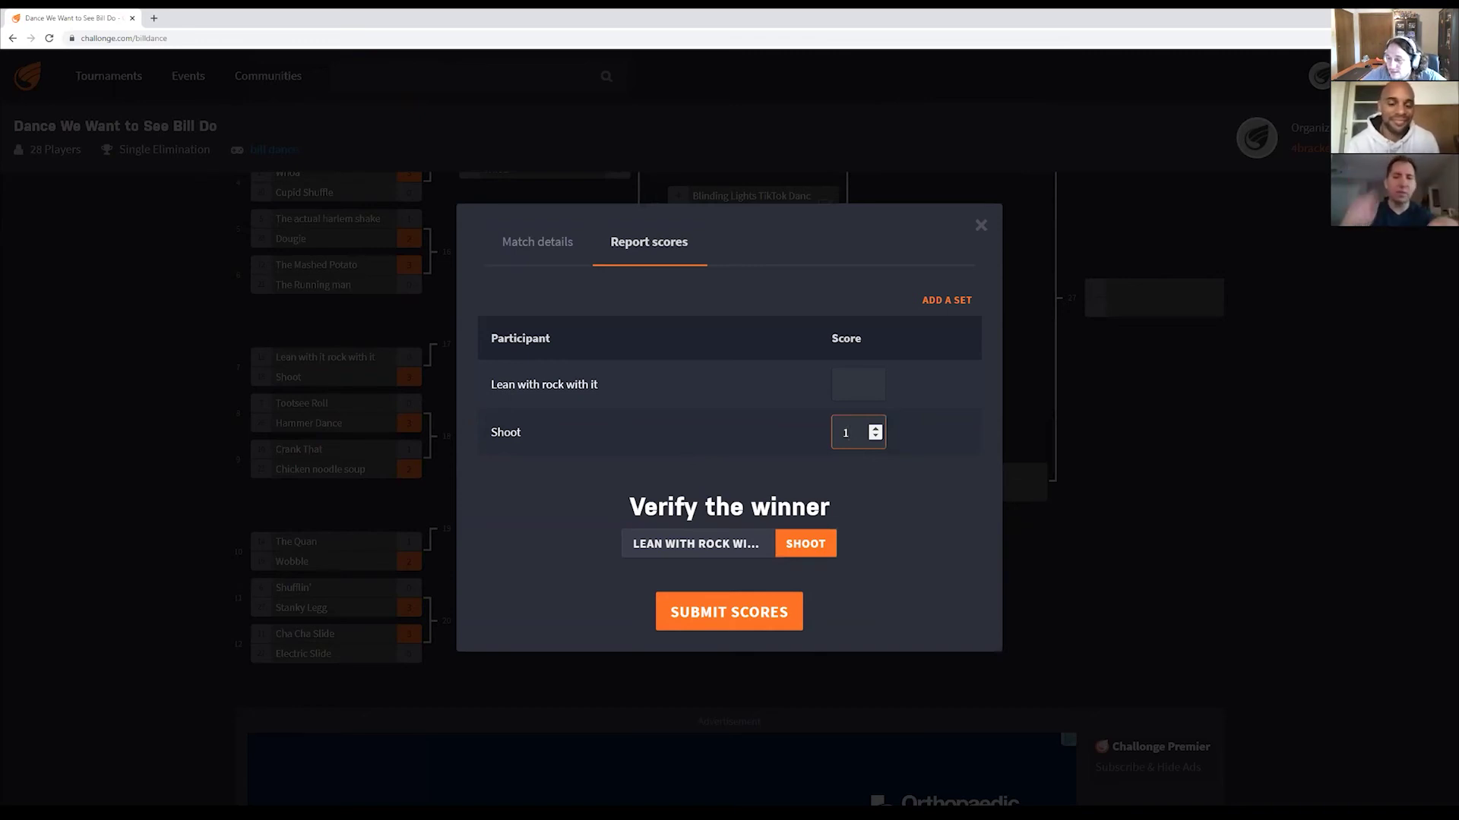
key(alt+Tab)
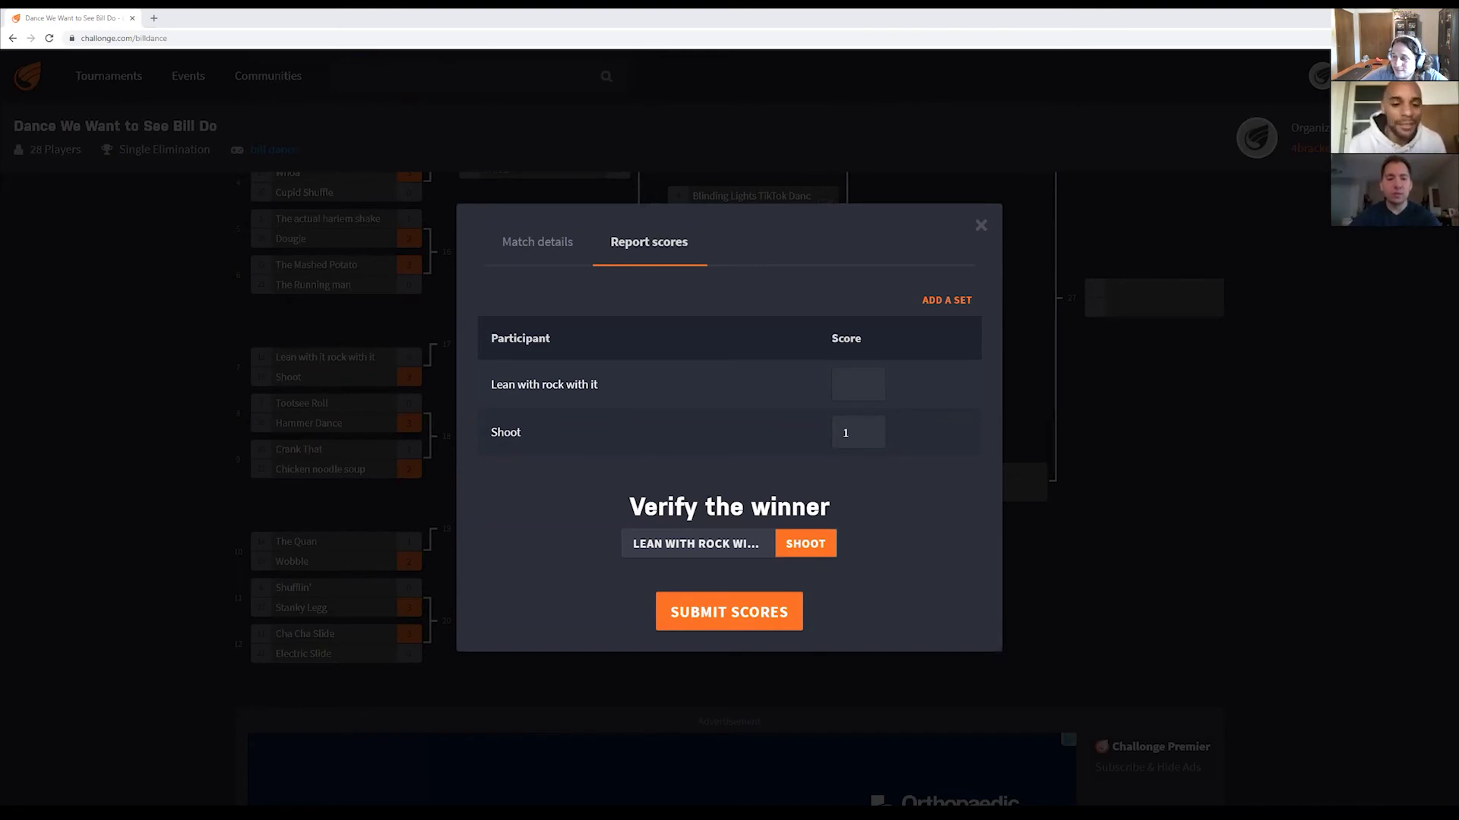
click(875, 427)
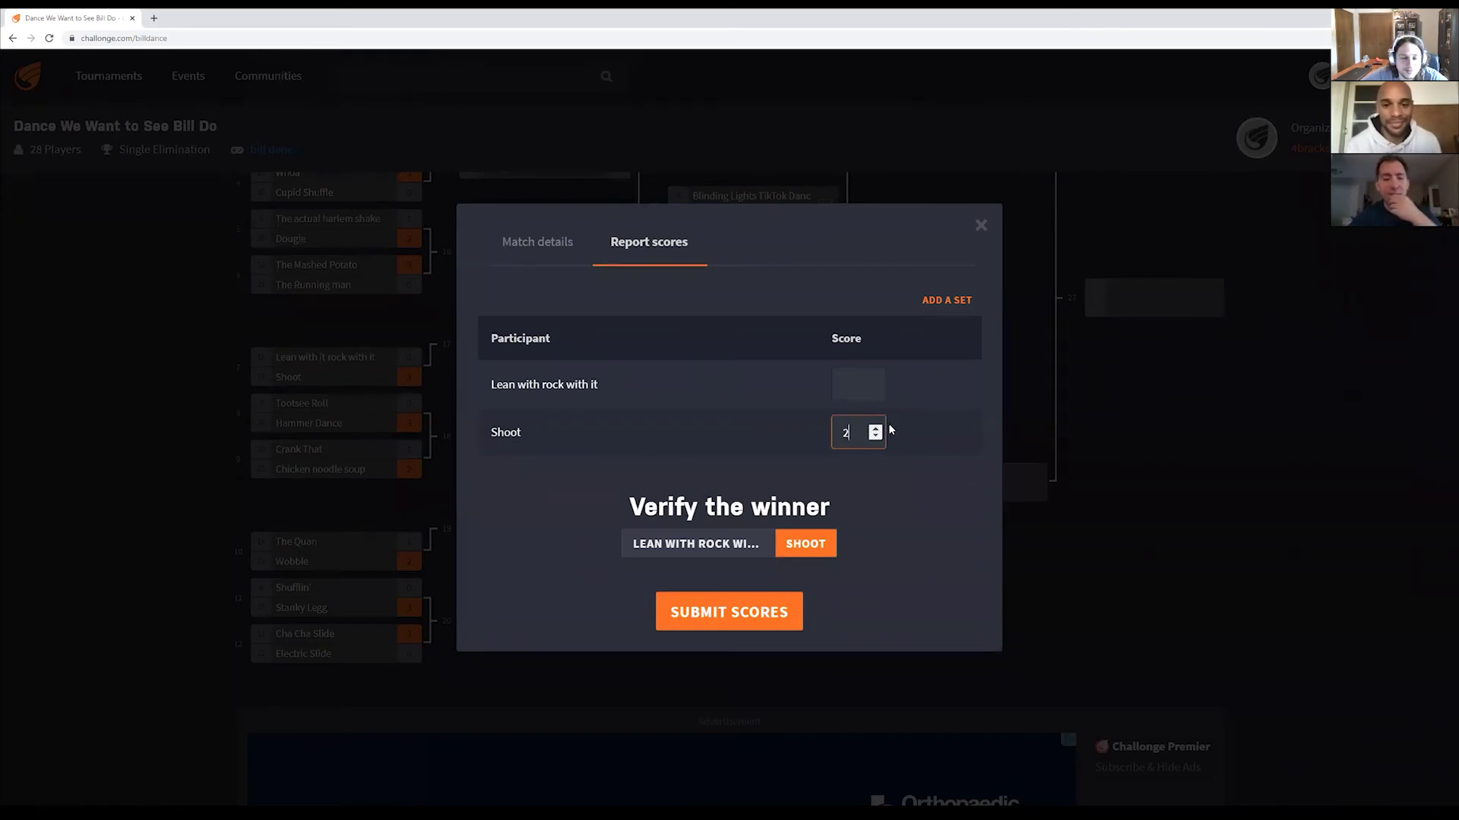
click(875, 428)
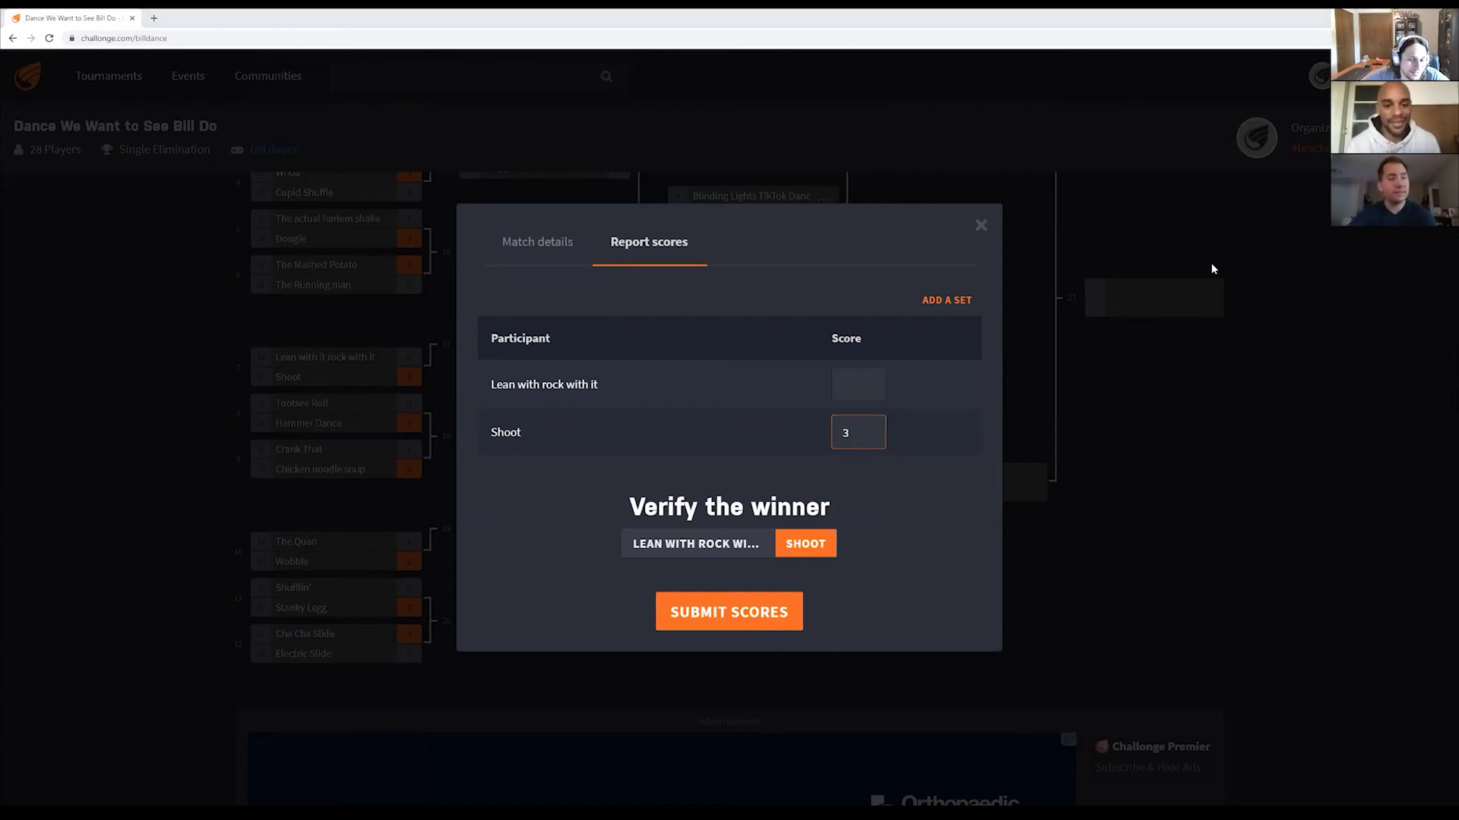
click(754, 612)
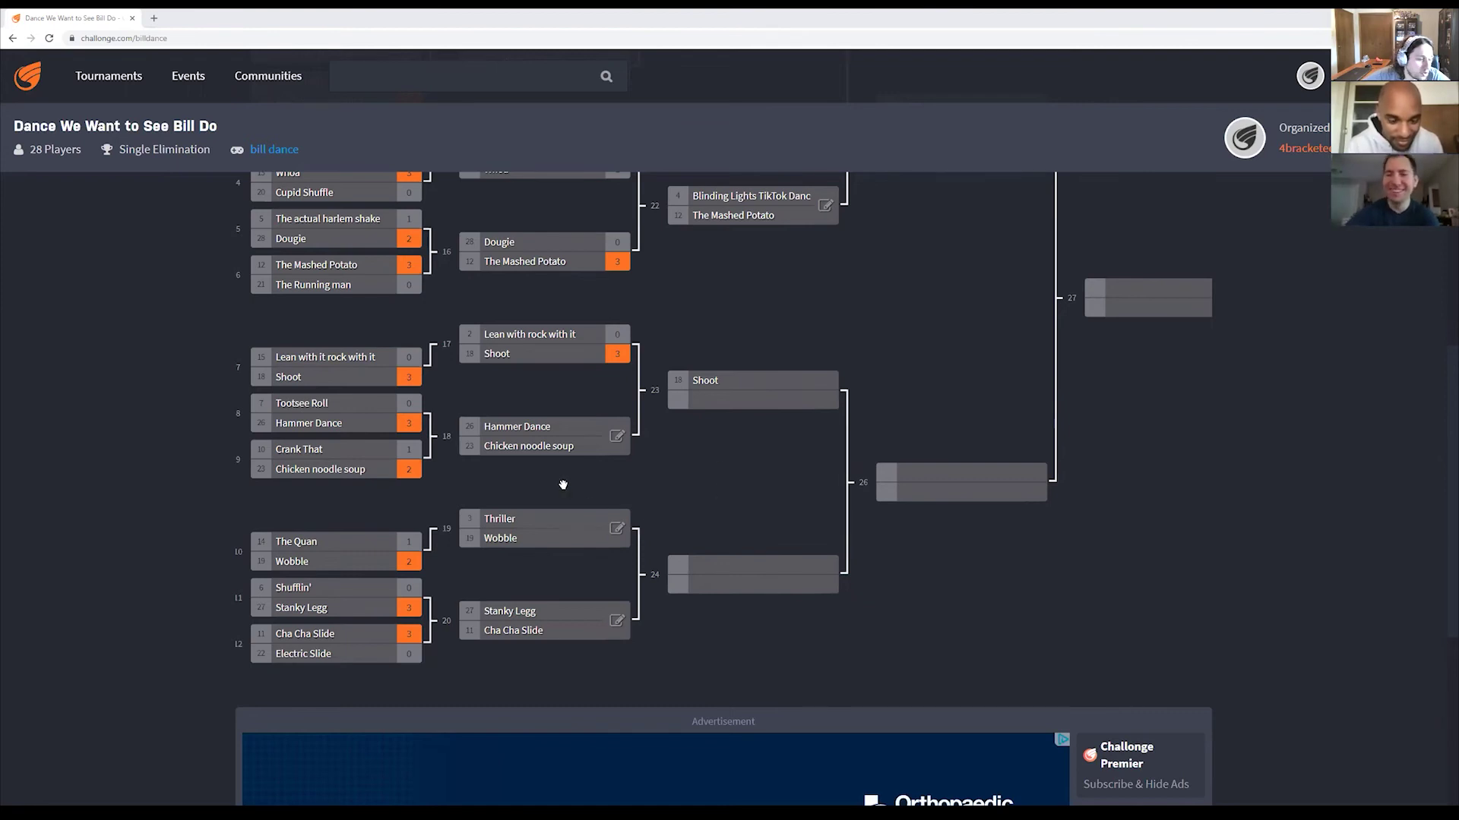
Submit the Round 2 match between Hammer Dance and Chicken noodle soup as 2 to 1 for Hammer Dance
mouse_move(527, 438)
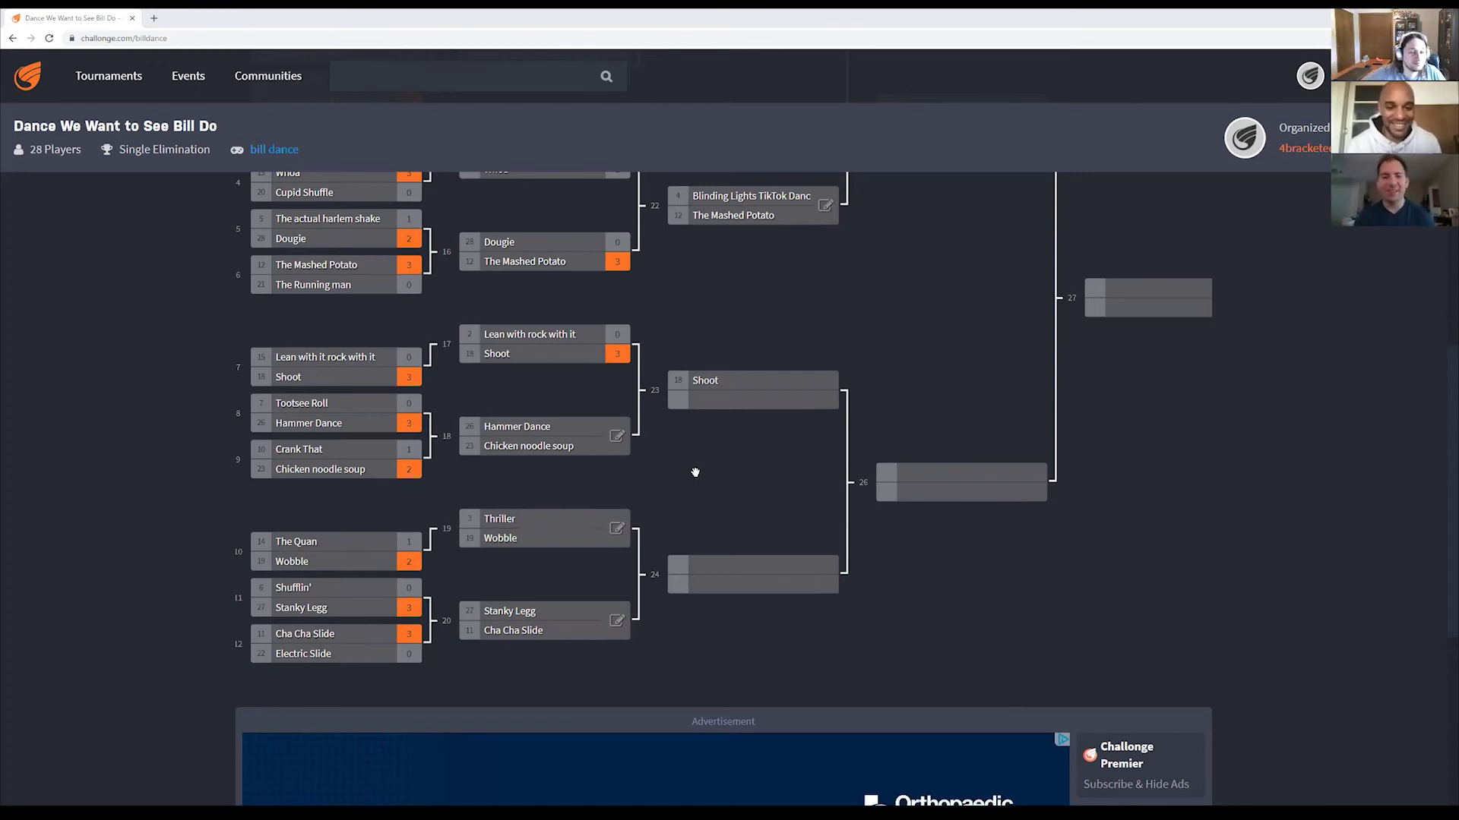
click(616, 436)
click(874, 383)
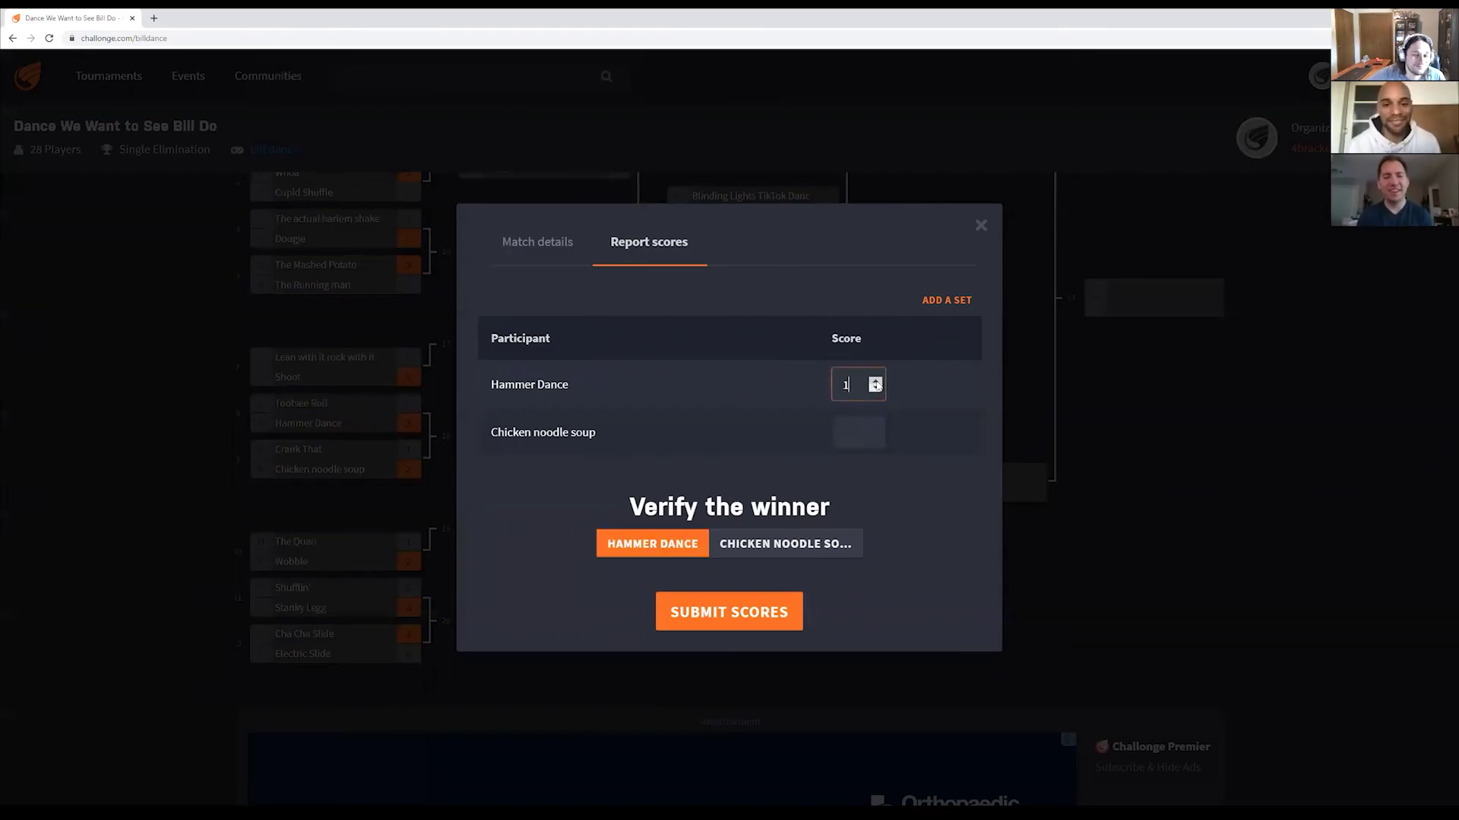
click(875, 428)
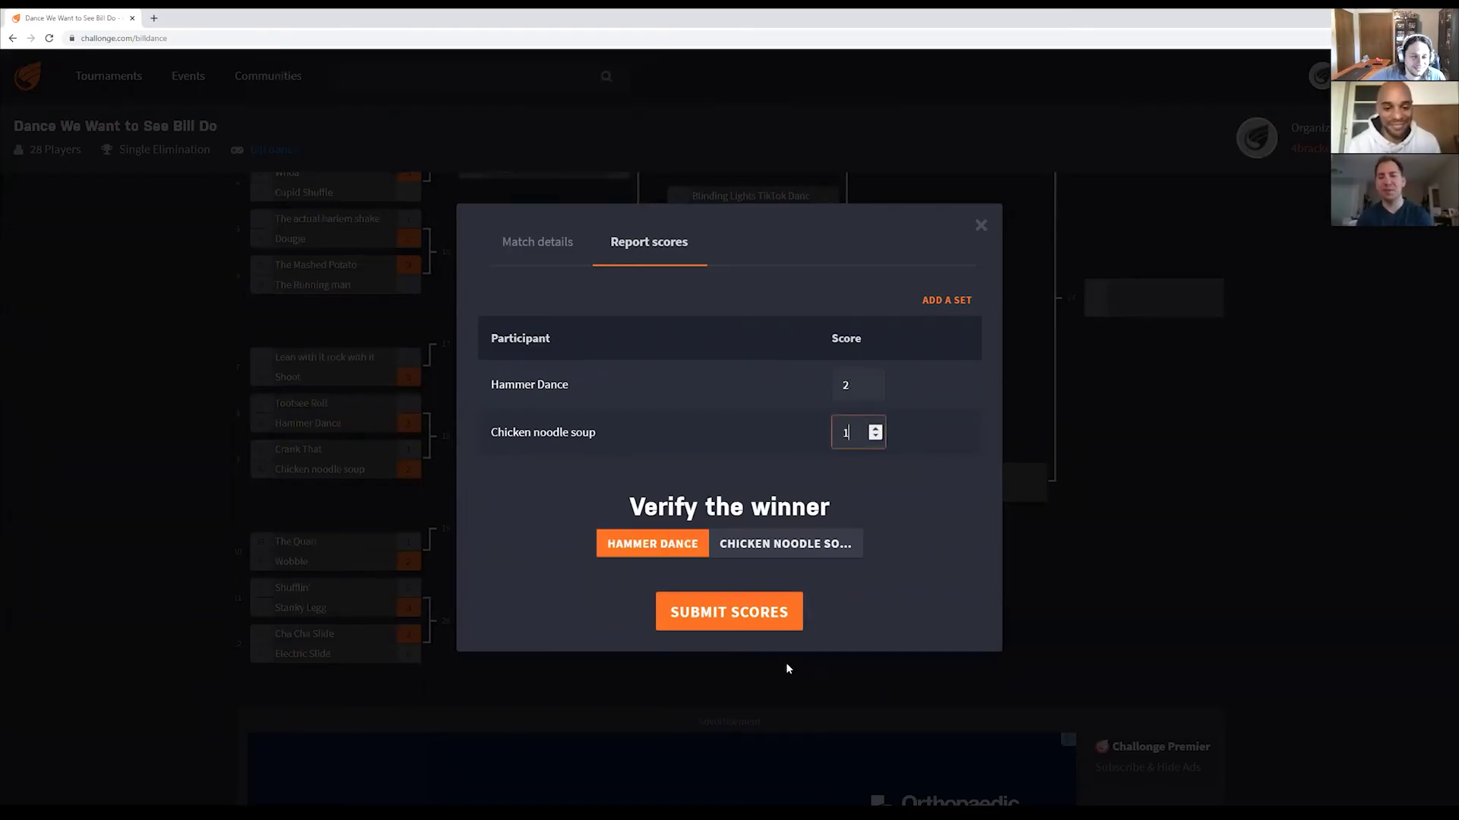
click(775, 628)
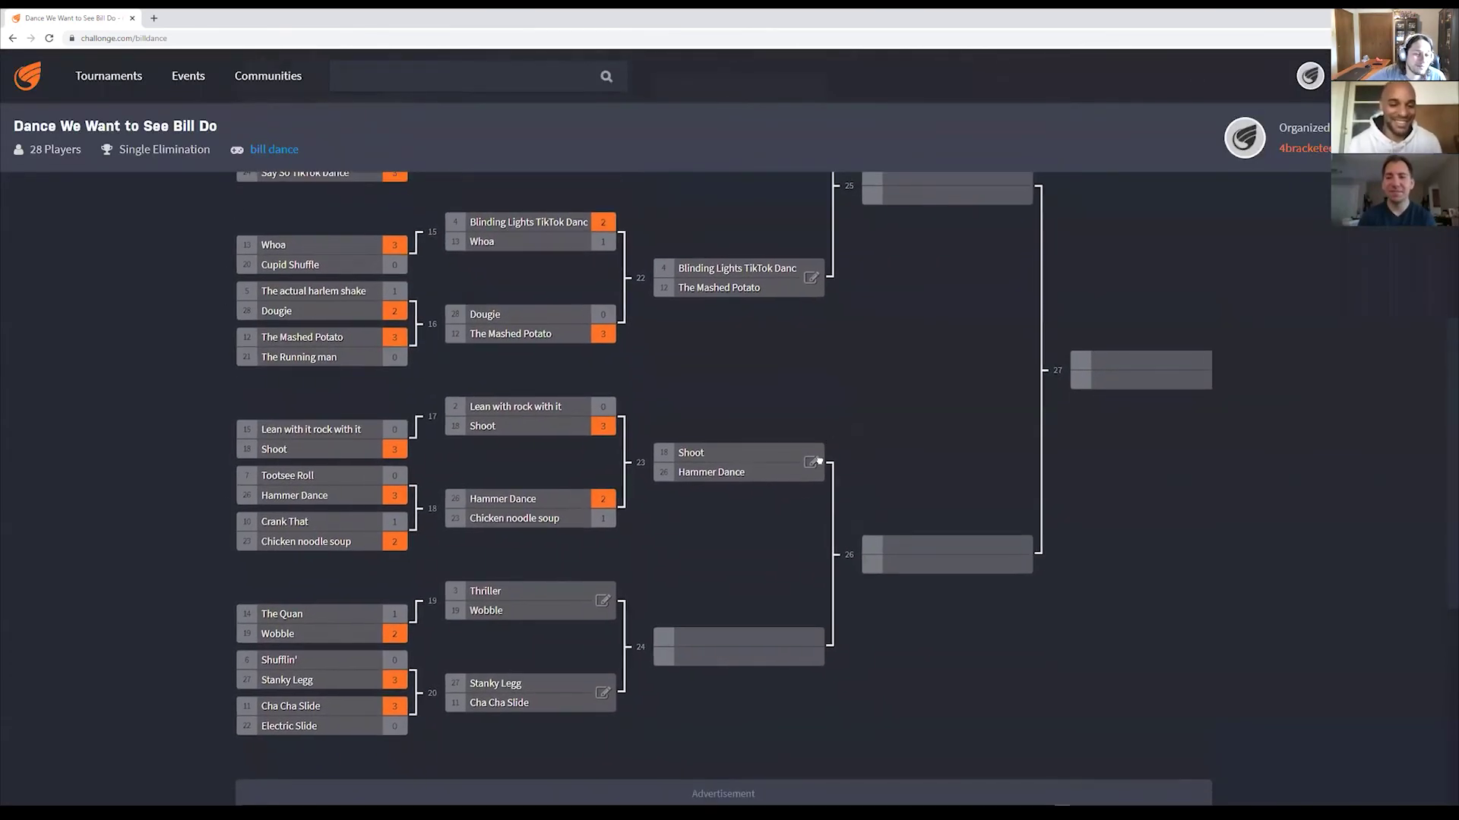
Submit a score of 3 for Thriller in its Round 2 match against Wobble
scroll(836, 494, down, 1)
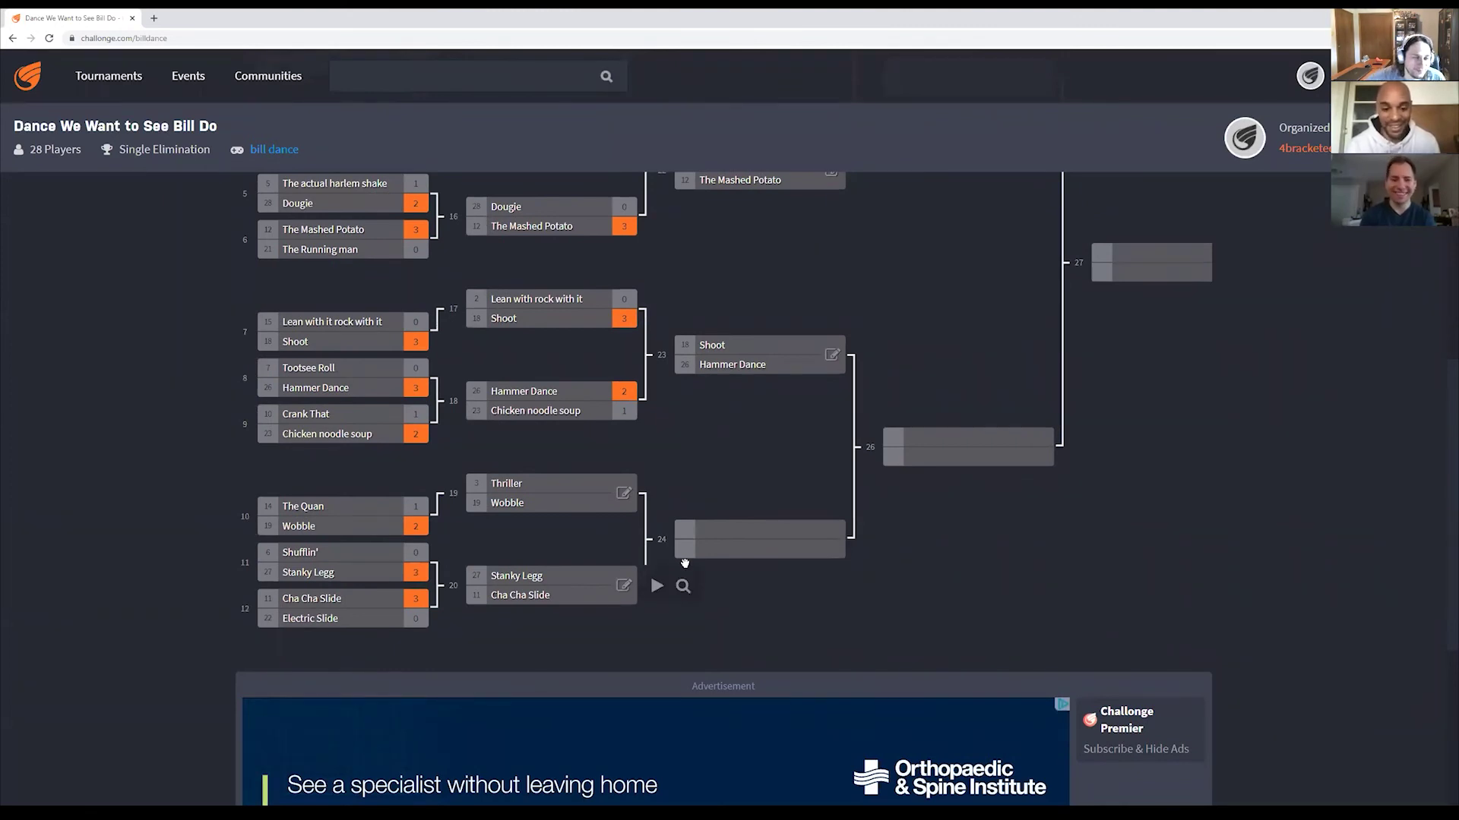
scroll(944, 564, down, 1)
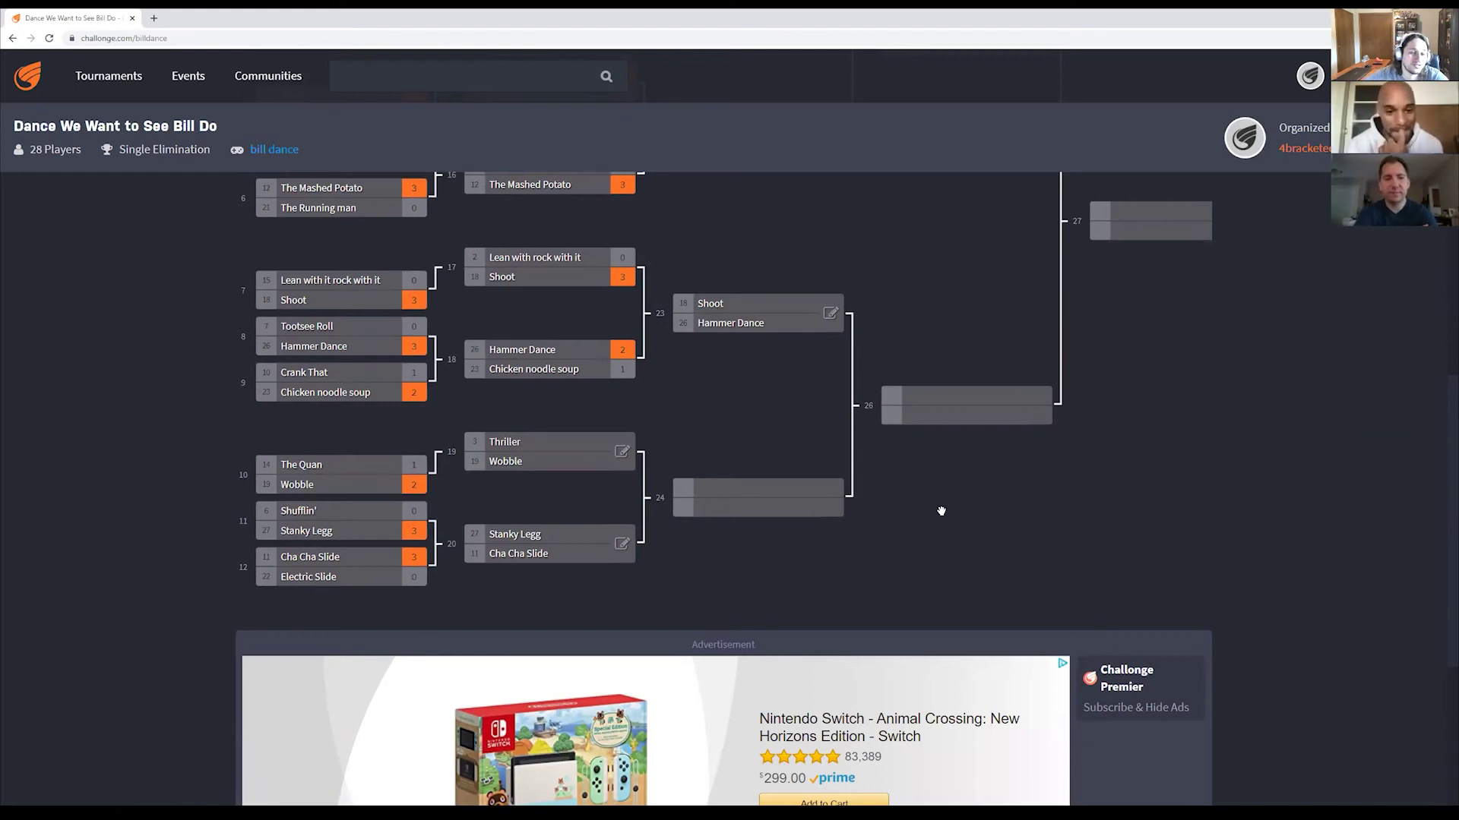
click(623, 454)
click(874, 382)
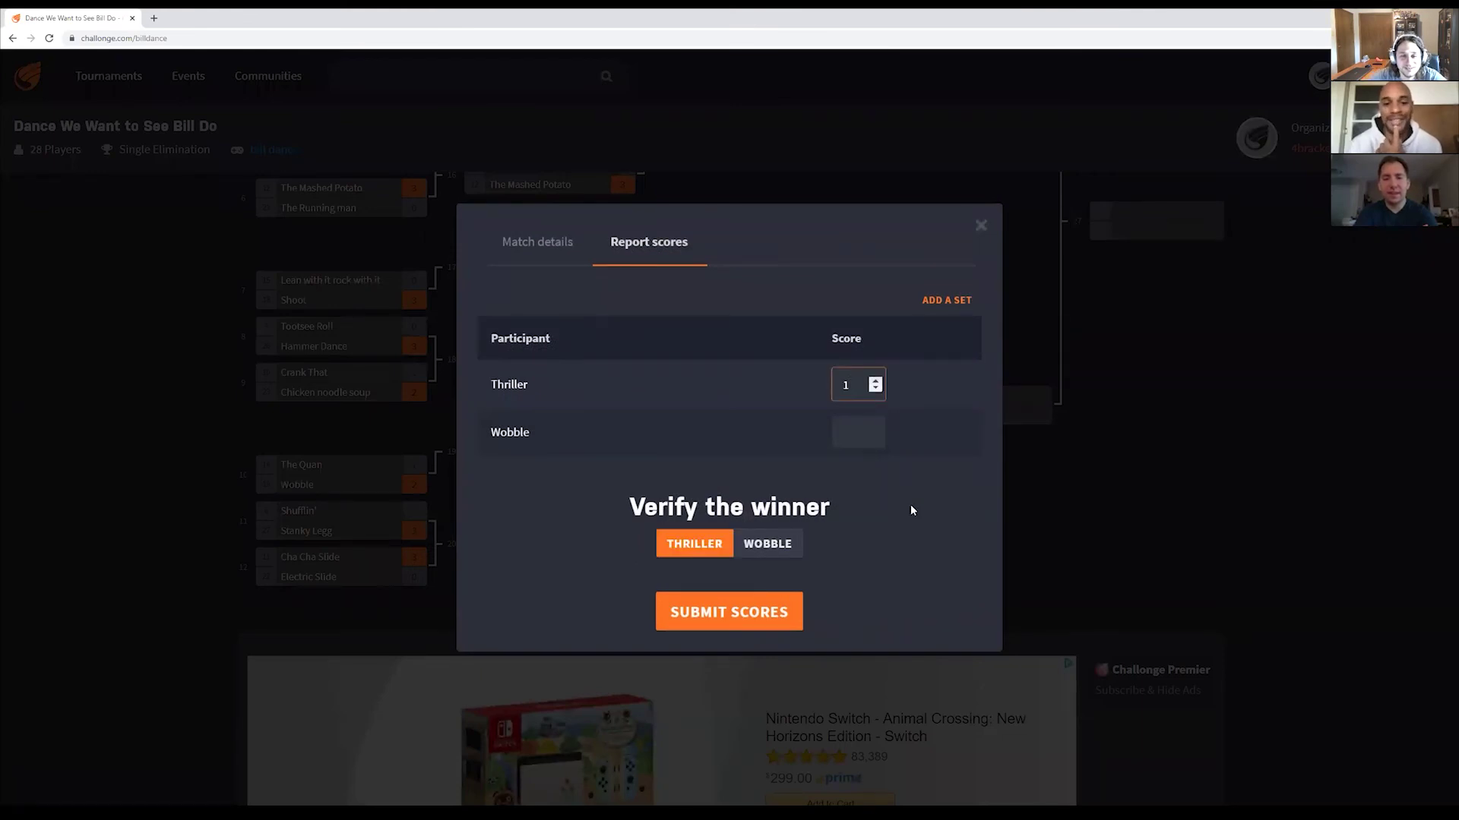
click(875, 380)
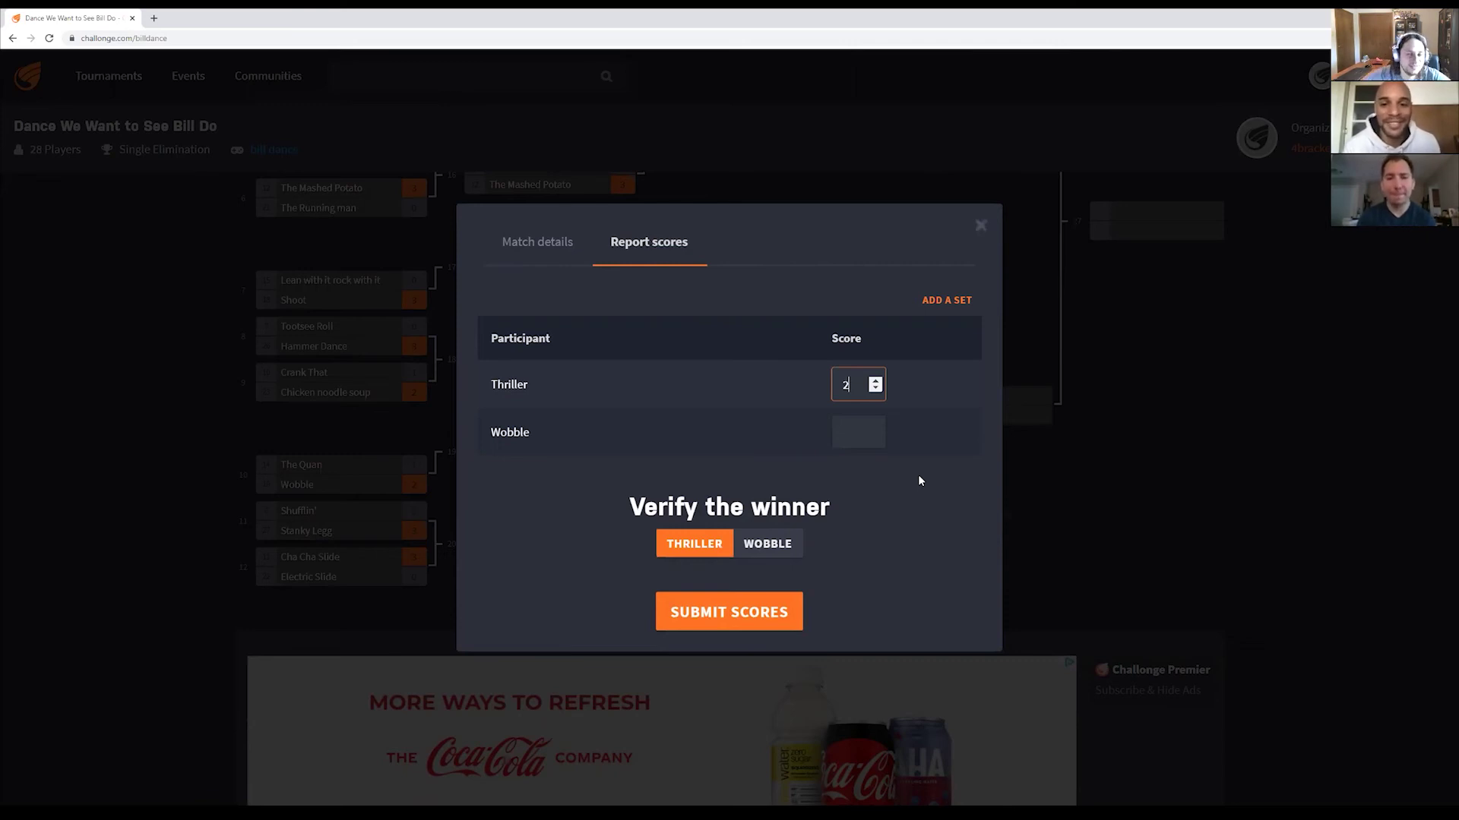
click(876, 381)
click(791, 615)
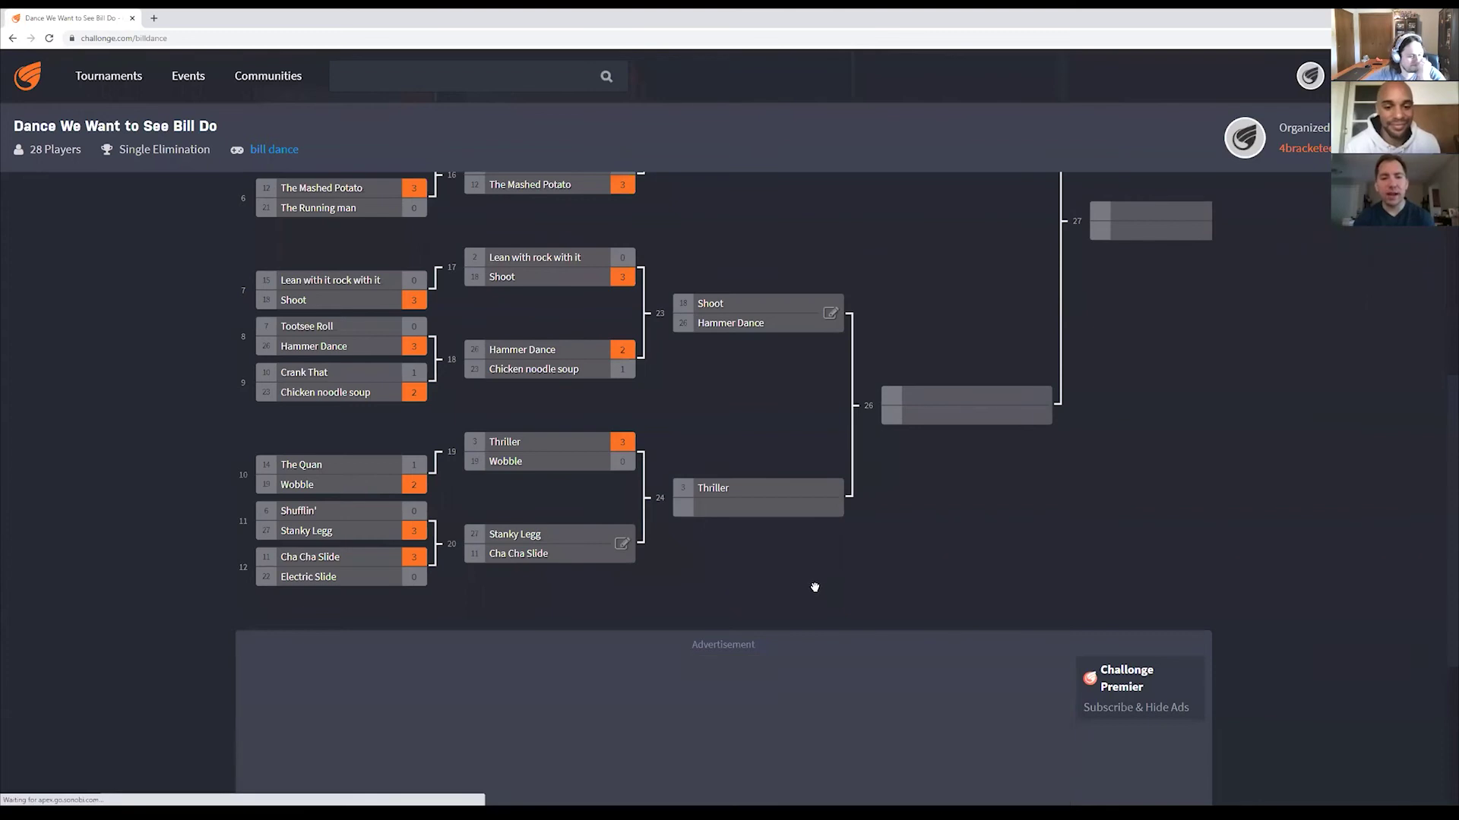
right_click(815, 583)
click(806, 577)
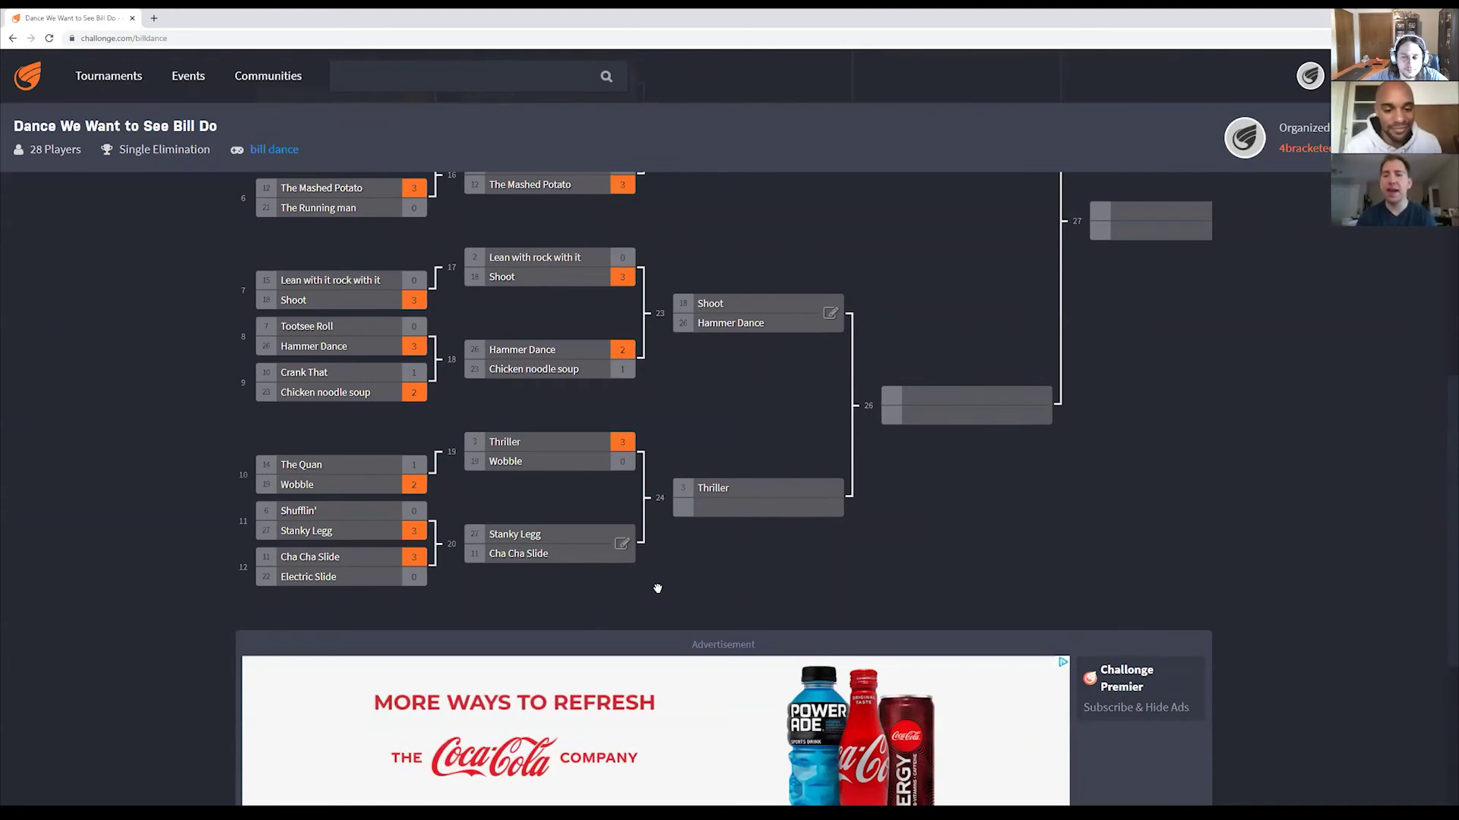
Submit the Round 2 match between Stanky Legg and Cha Cha Slide as 2 to 1 for Stanky Legg
click(621, 543)
click(876, 380)
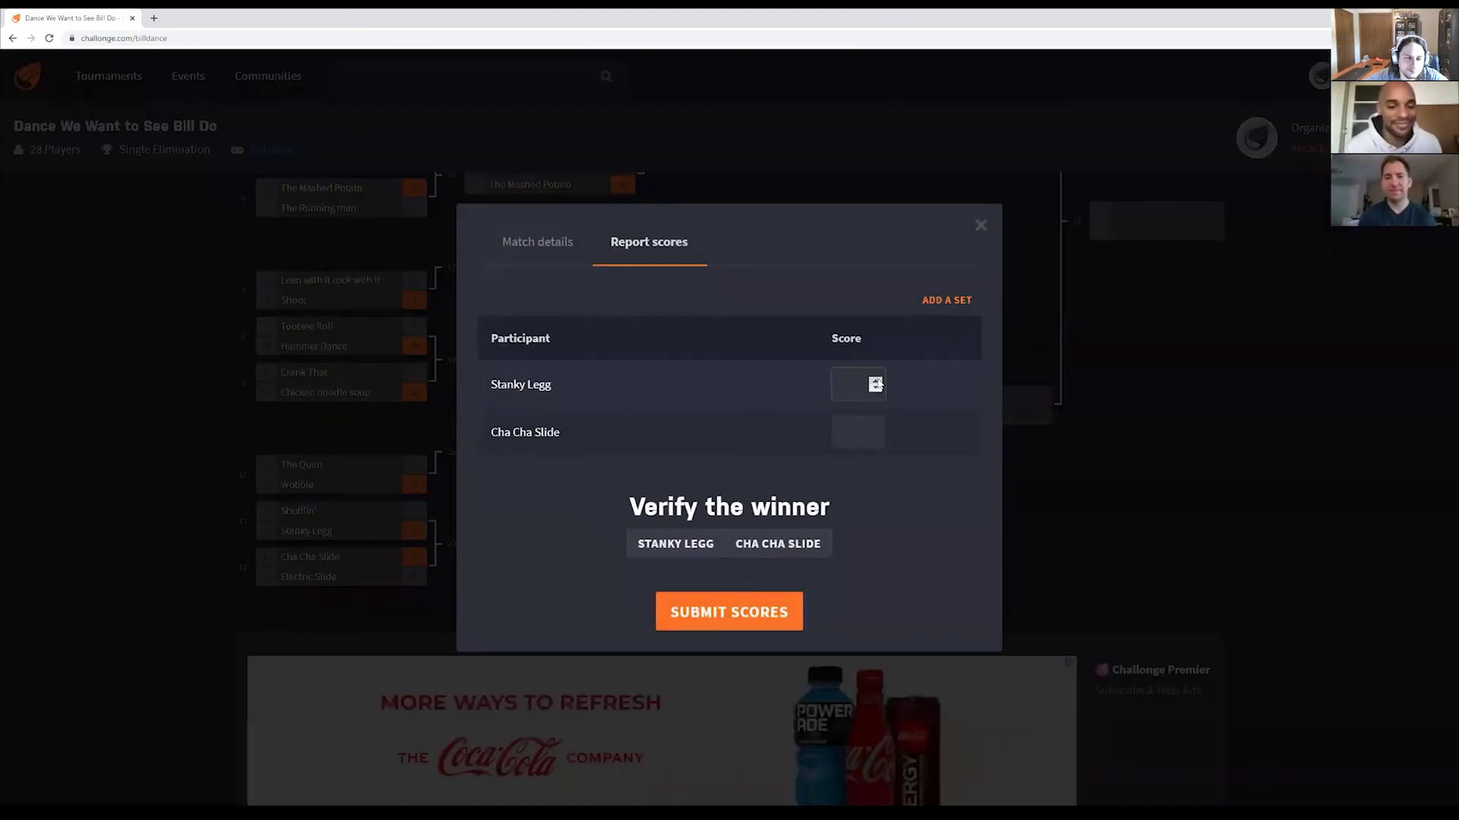
click(876, 381)
click(875, 381)
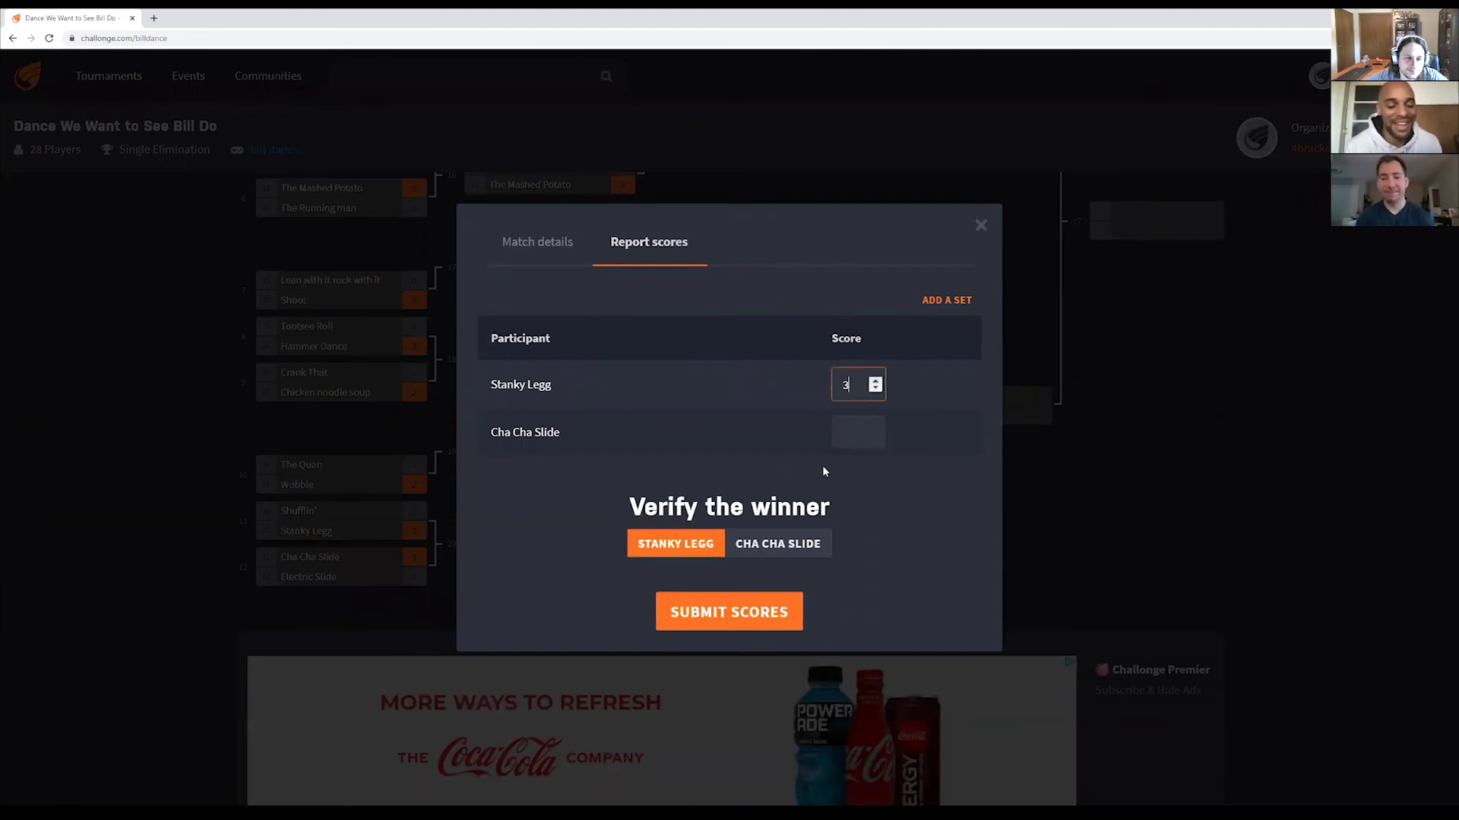
click(875, 388)
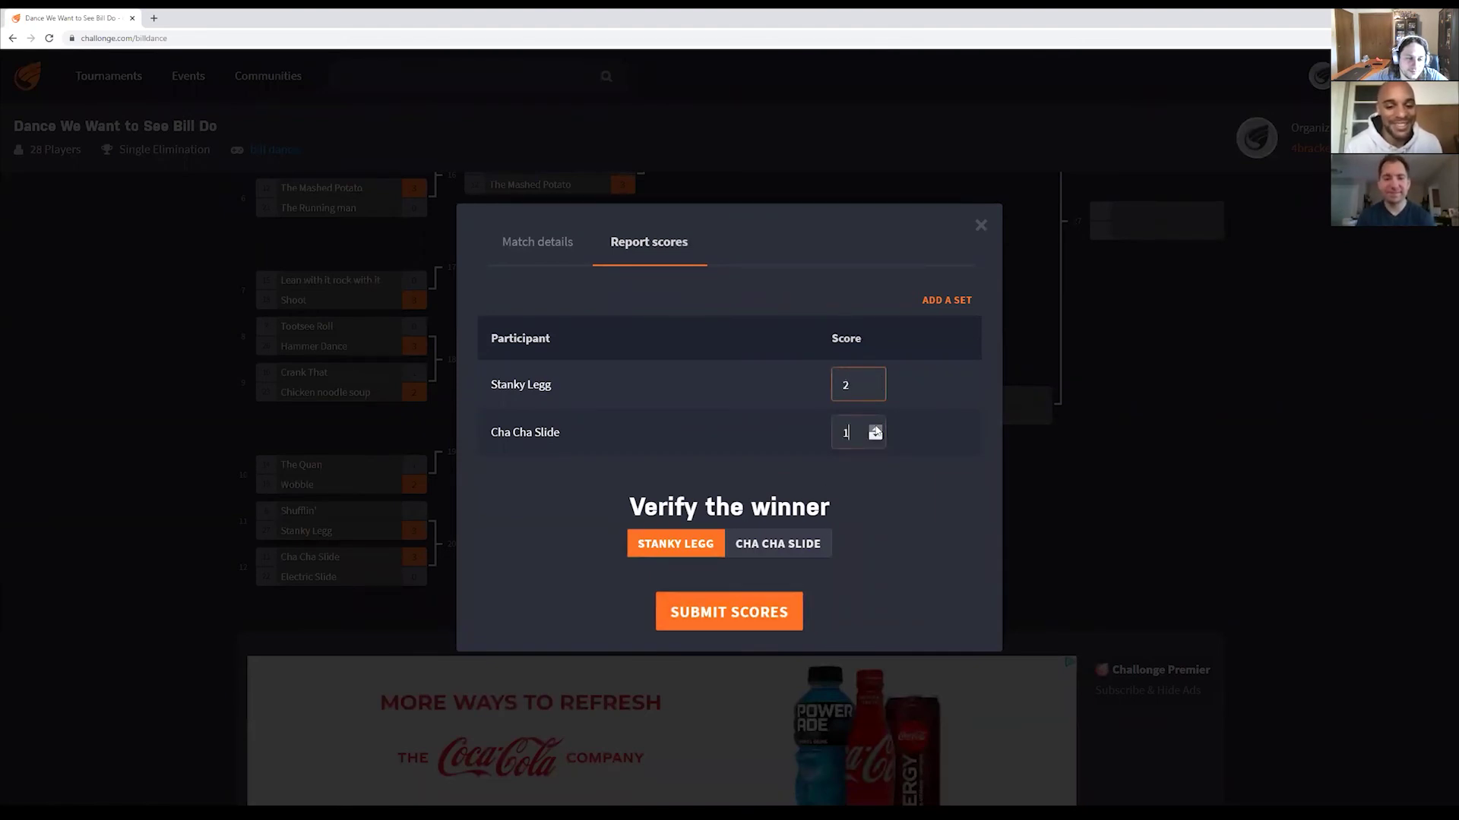
click(875, 428)
click(769, 606)
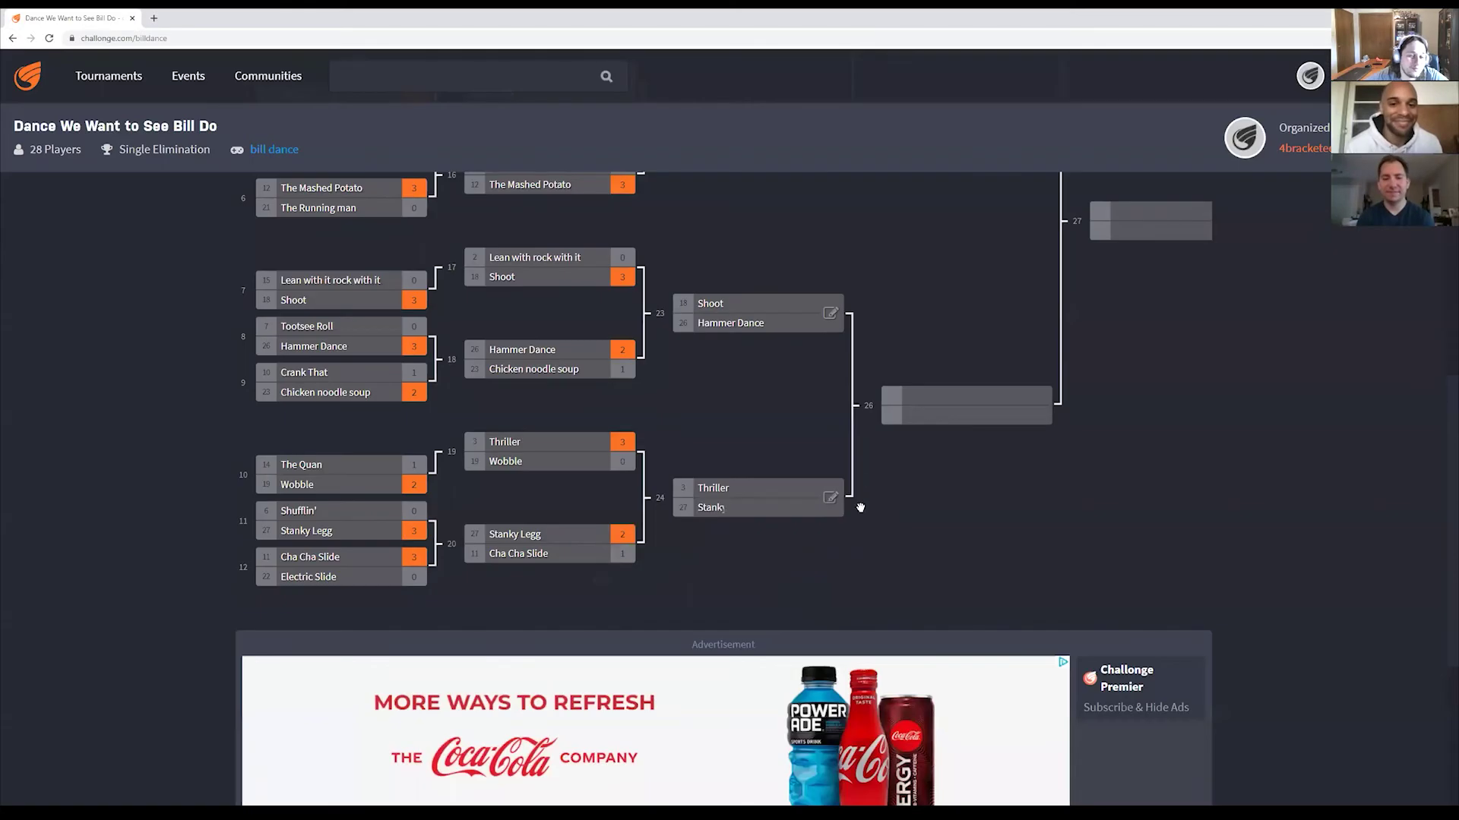
Submit a score of 3 for Say So TikTok Dance in its Round 3 match against The carlton
scroll(951, 357, up, 5)
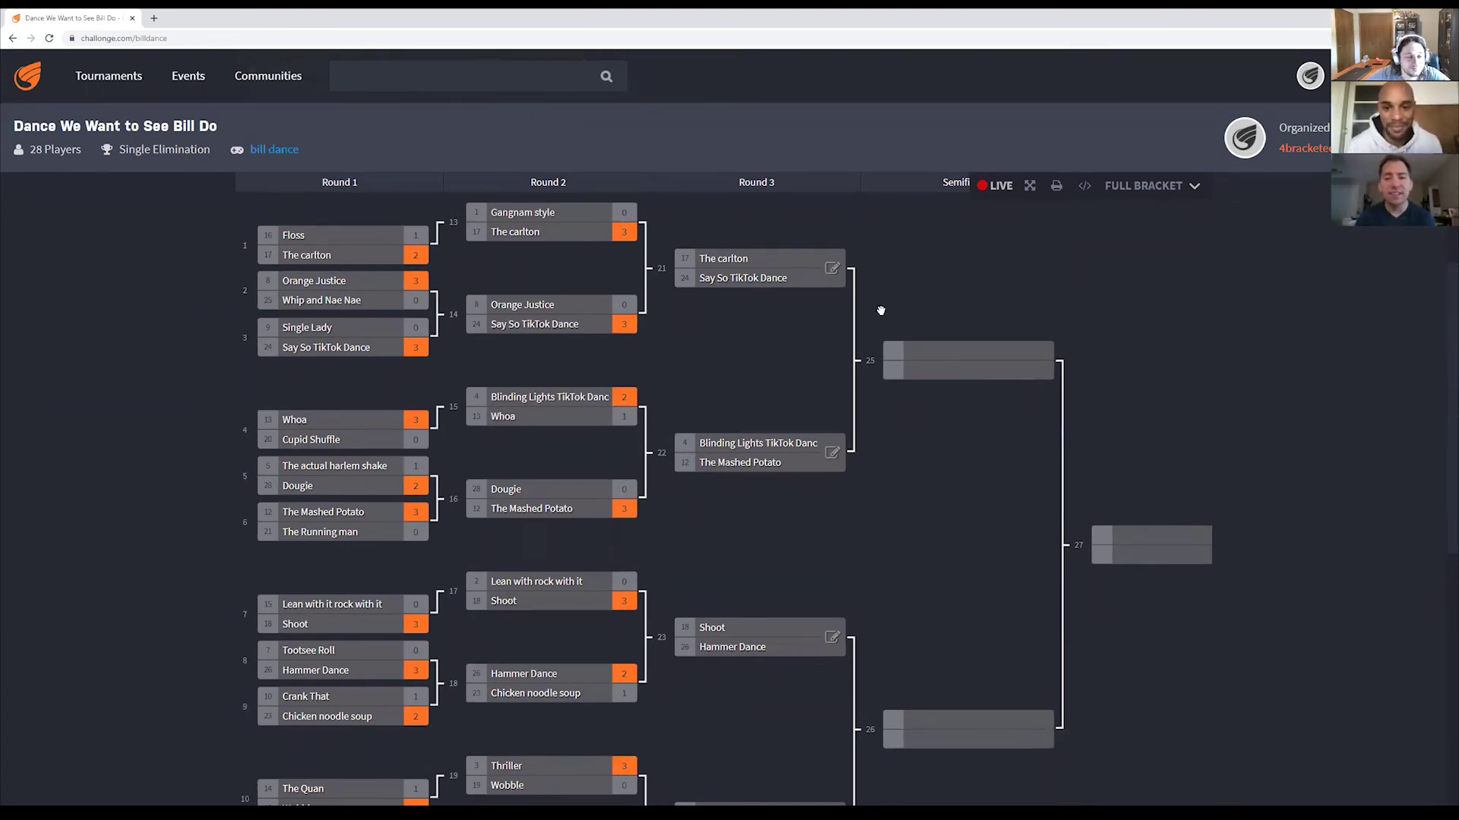
click(832, 269)
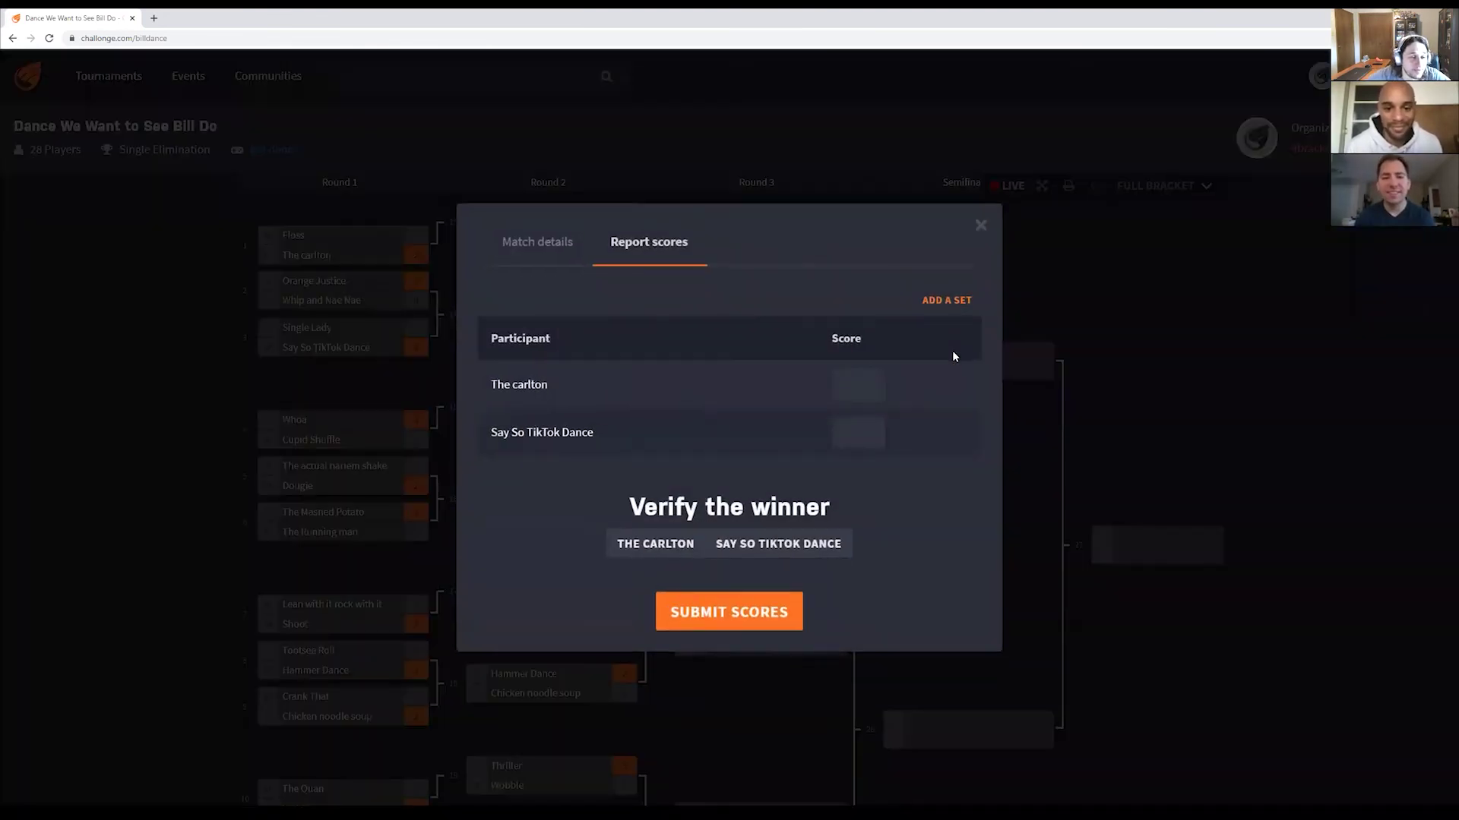
click(875, 428)
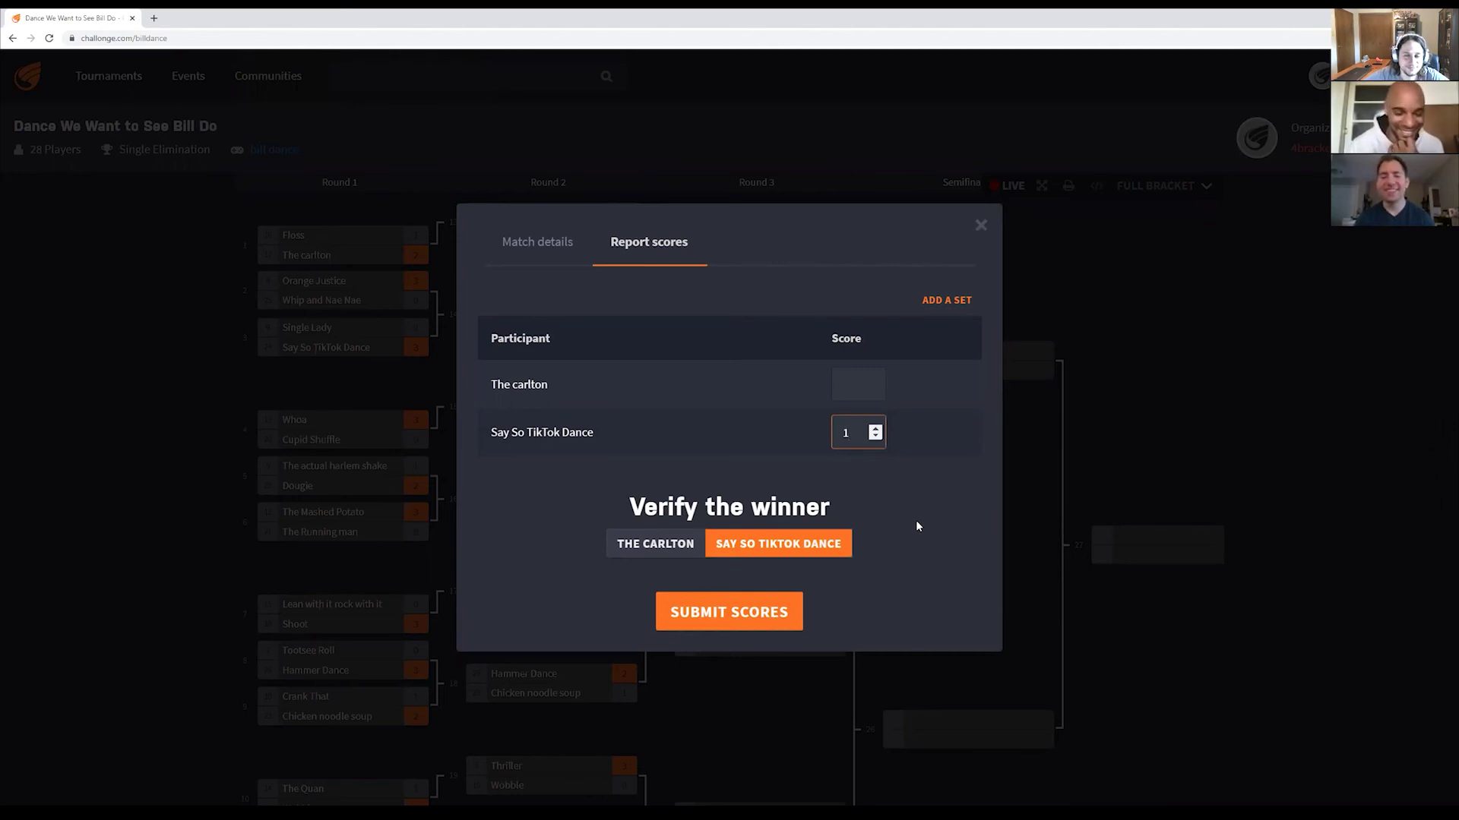
click(875, 428)
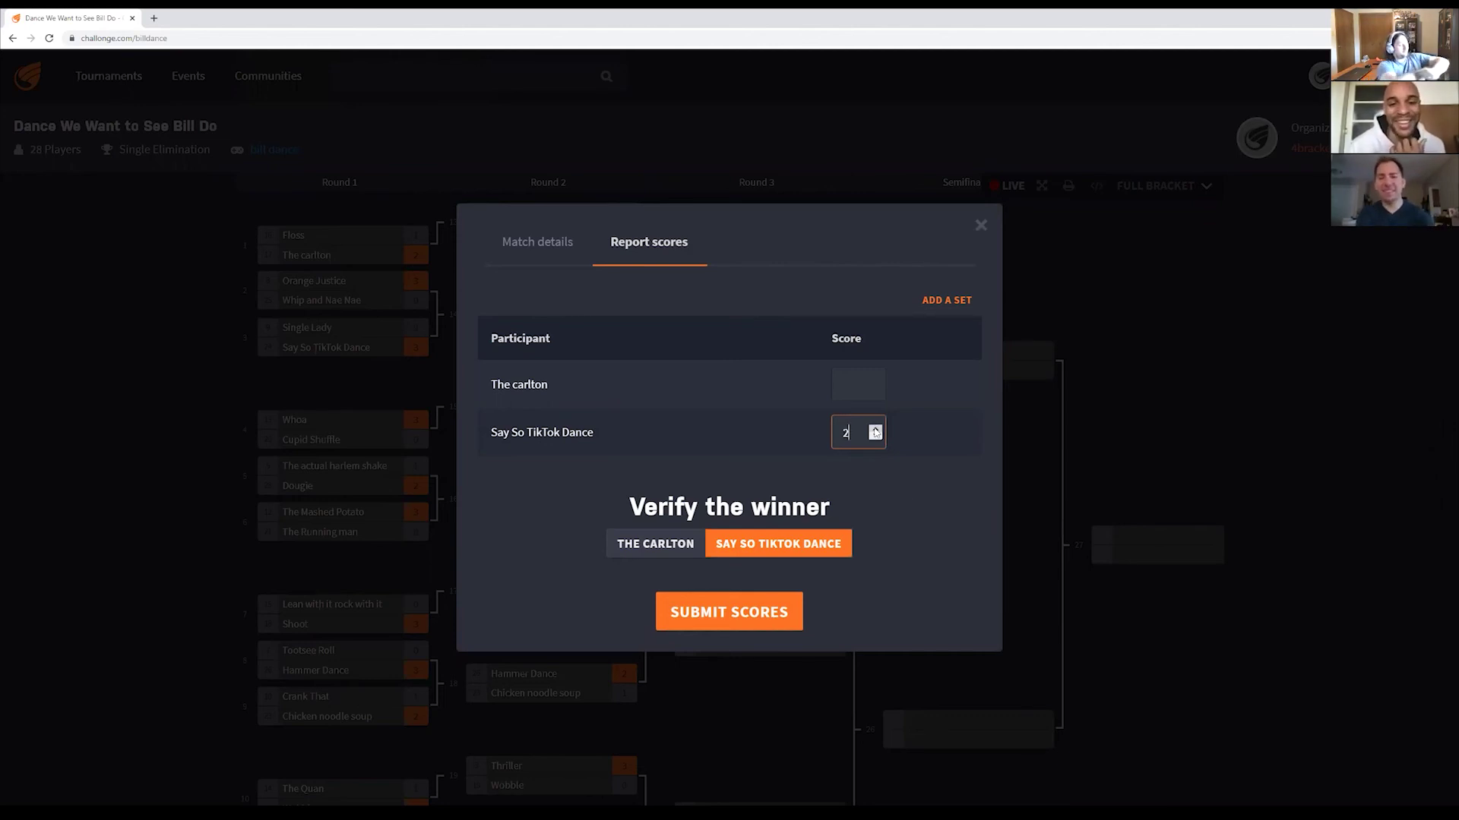
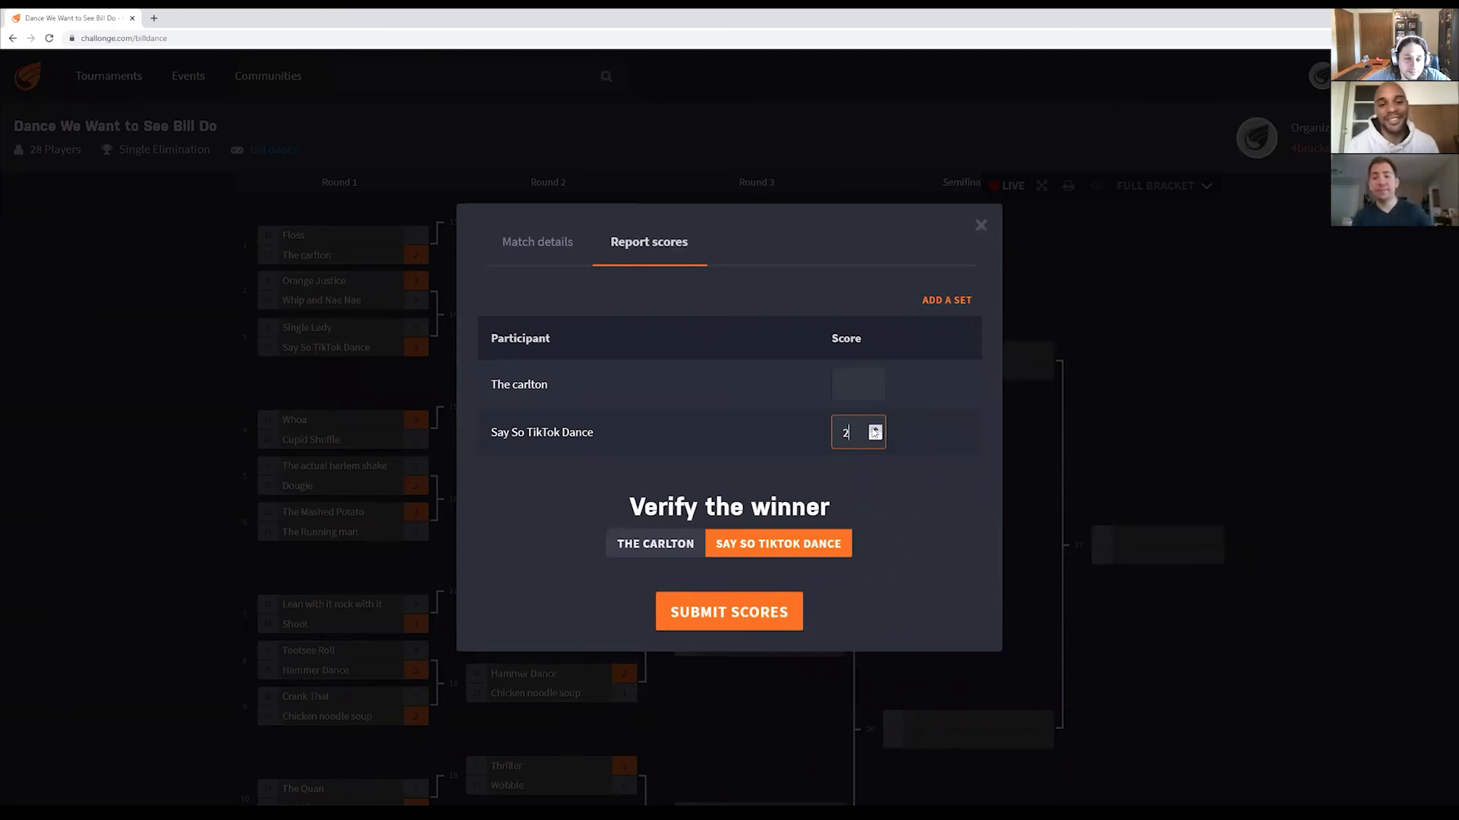
click(763, 611)
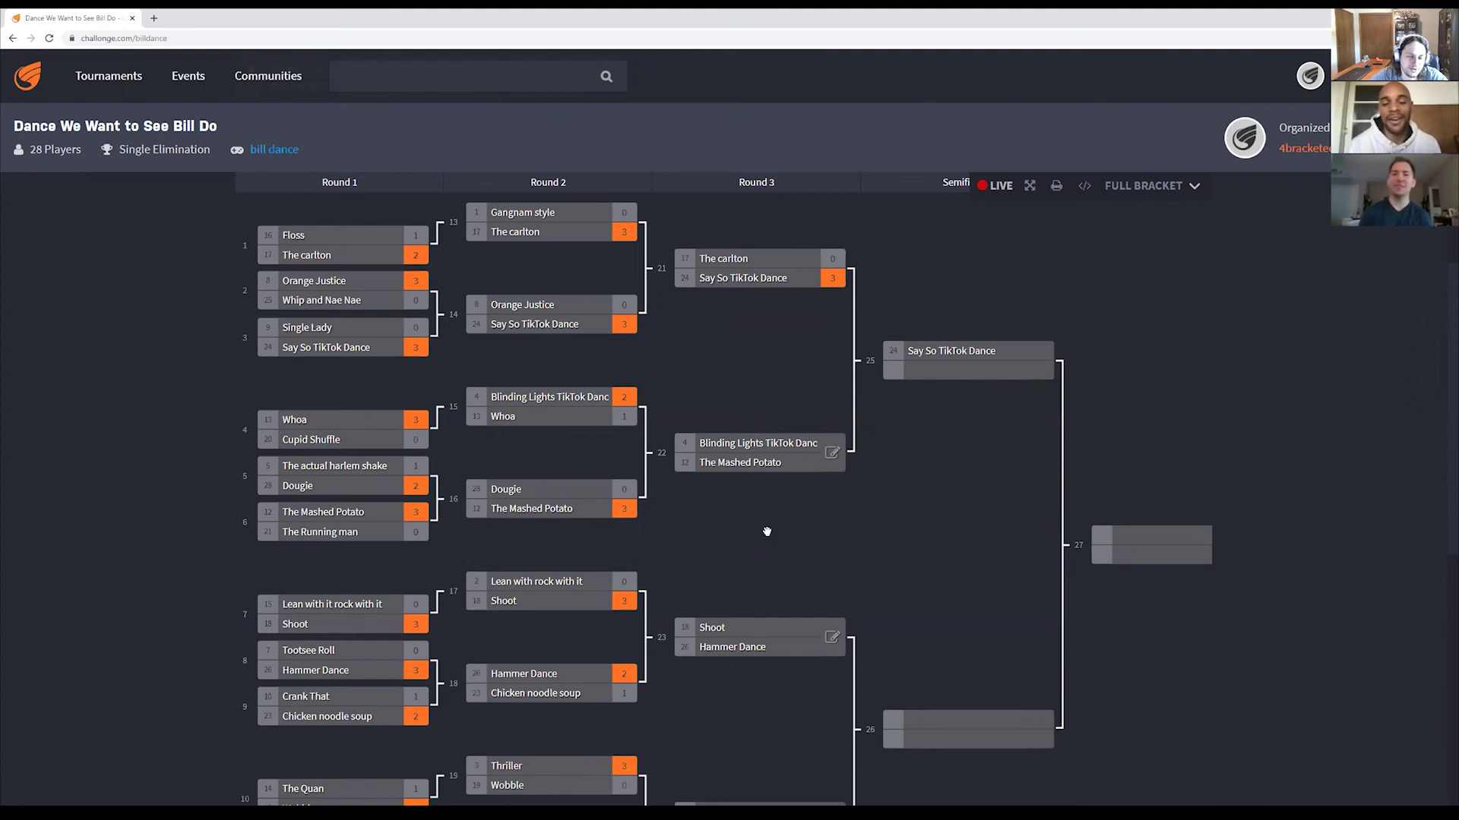
Submit a score of 3 for The Mashed Potato in its Round 3 match against Blinding Lights TikTok Dance
click(831, 455)
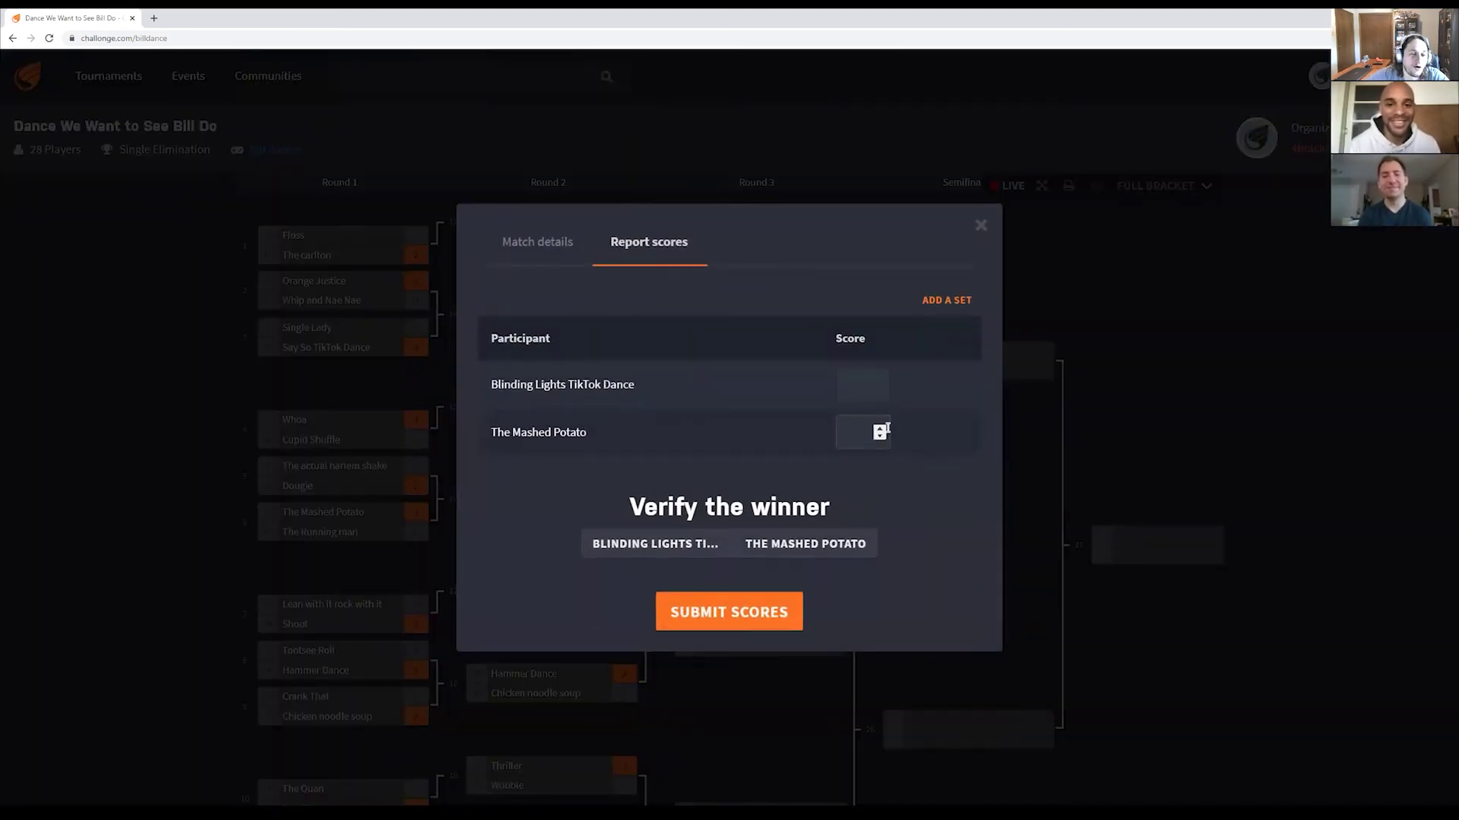
click(879, 430)
text(2)
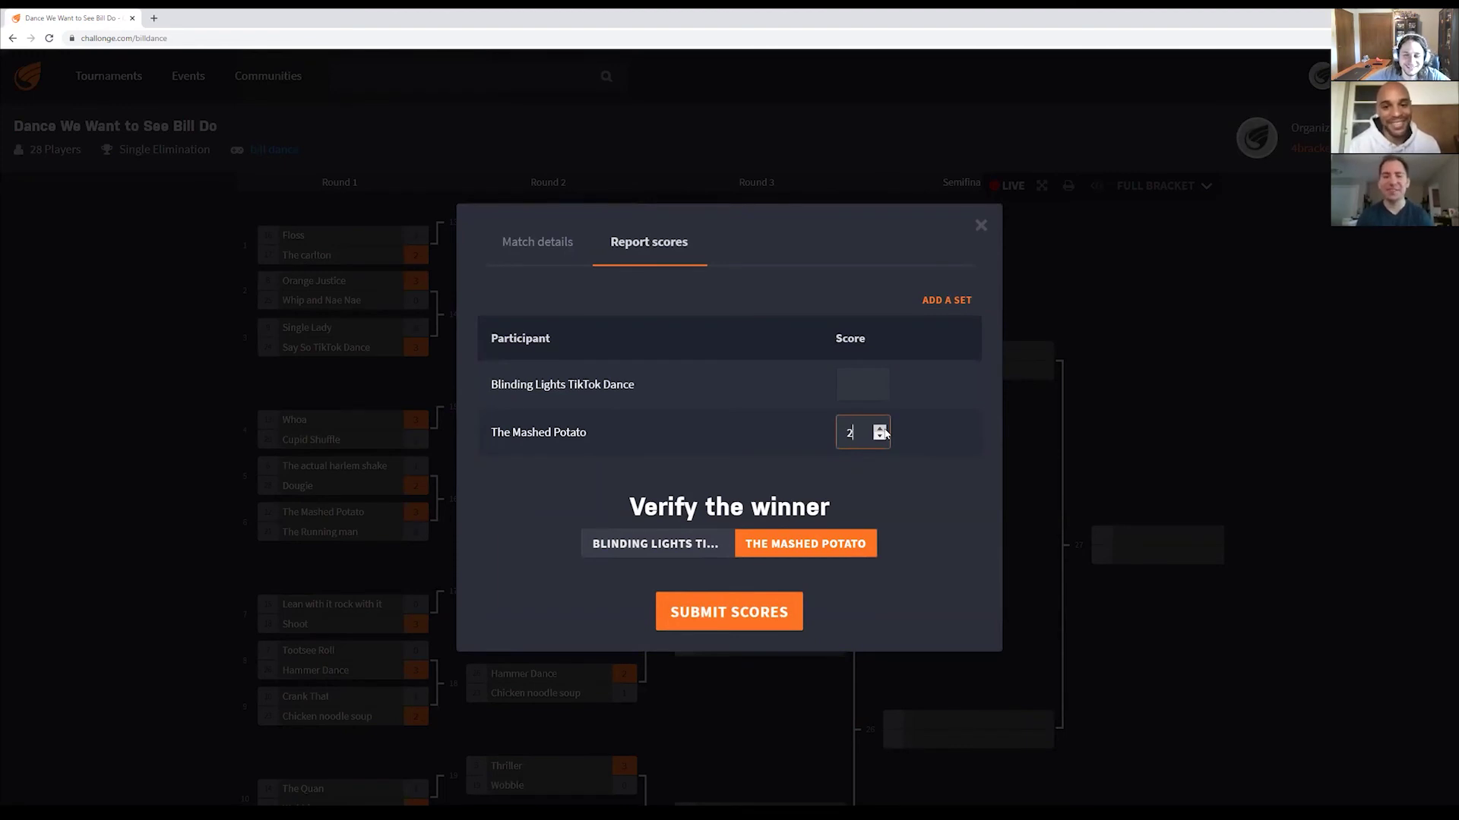
click(880, 429)
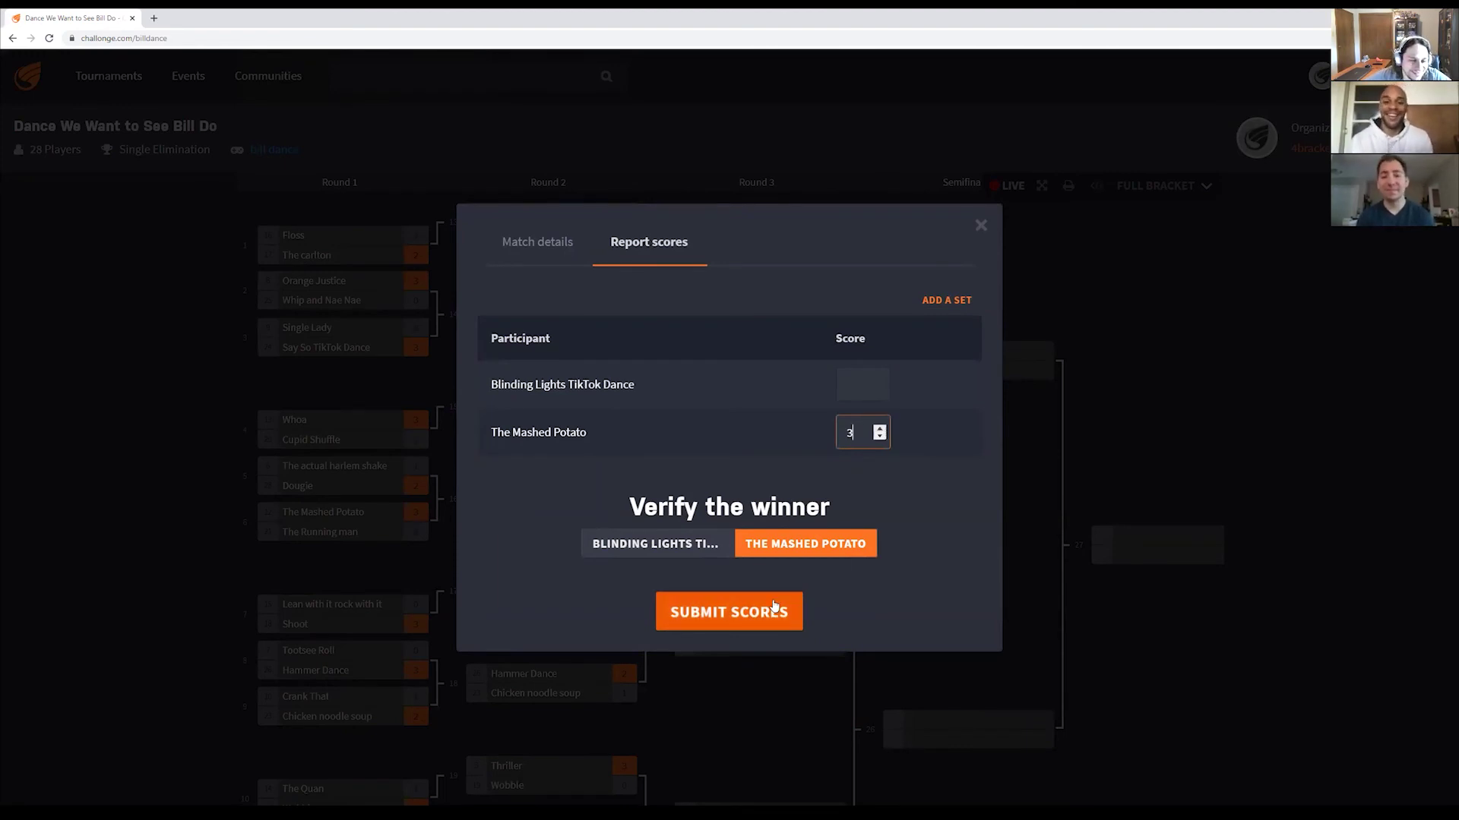
click(755, 623)
Submit a score of 3 for Hammer Dance in its Round 3 match against Shoot
scroll(1047, 563, down, 3)
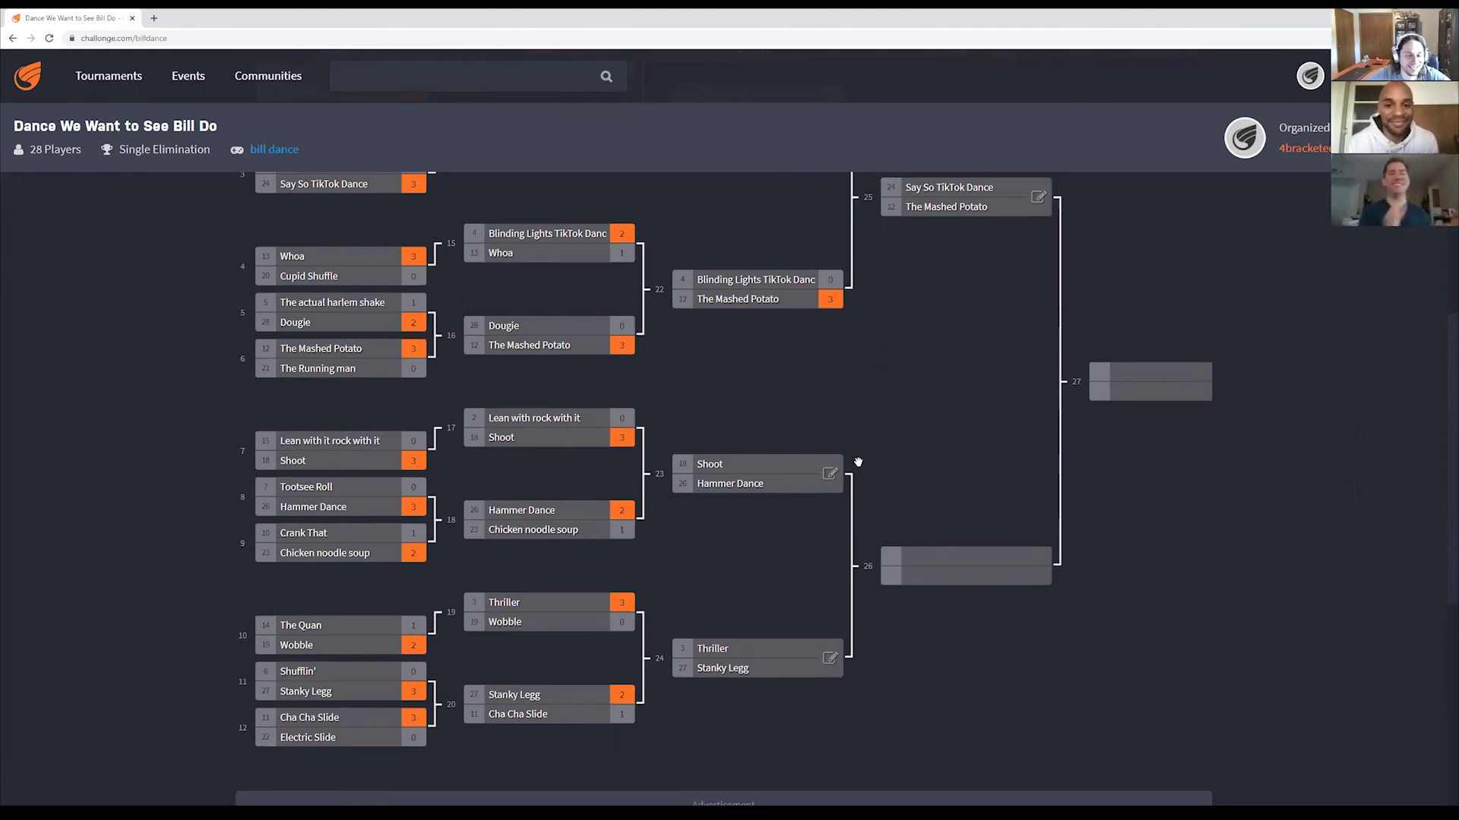
click(830, 474)
click(875, 430)
click(875, 430)
click(875, 430)
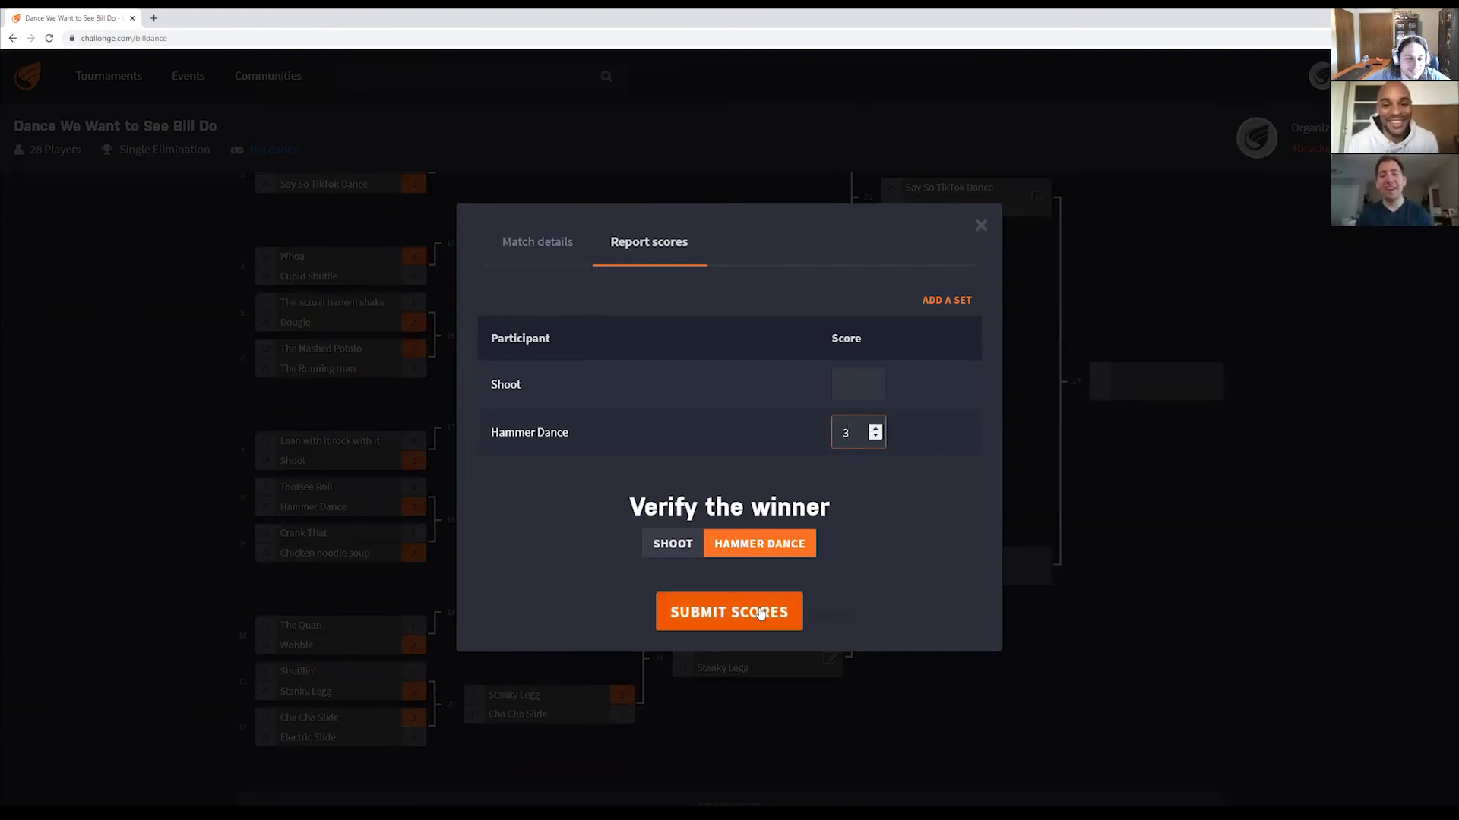
click(794, 608)
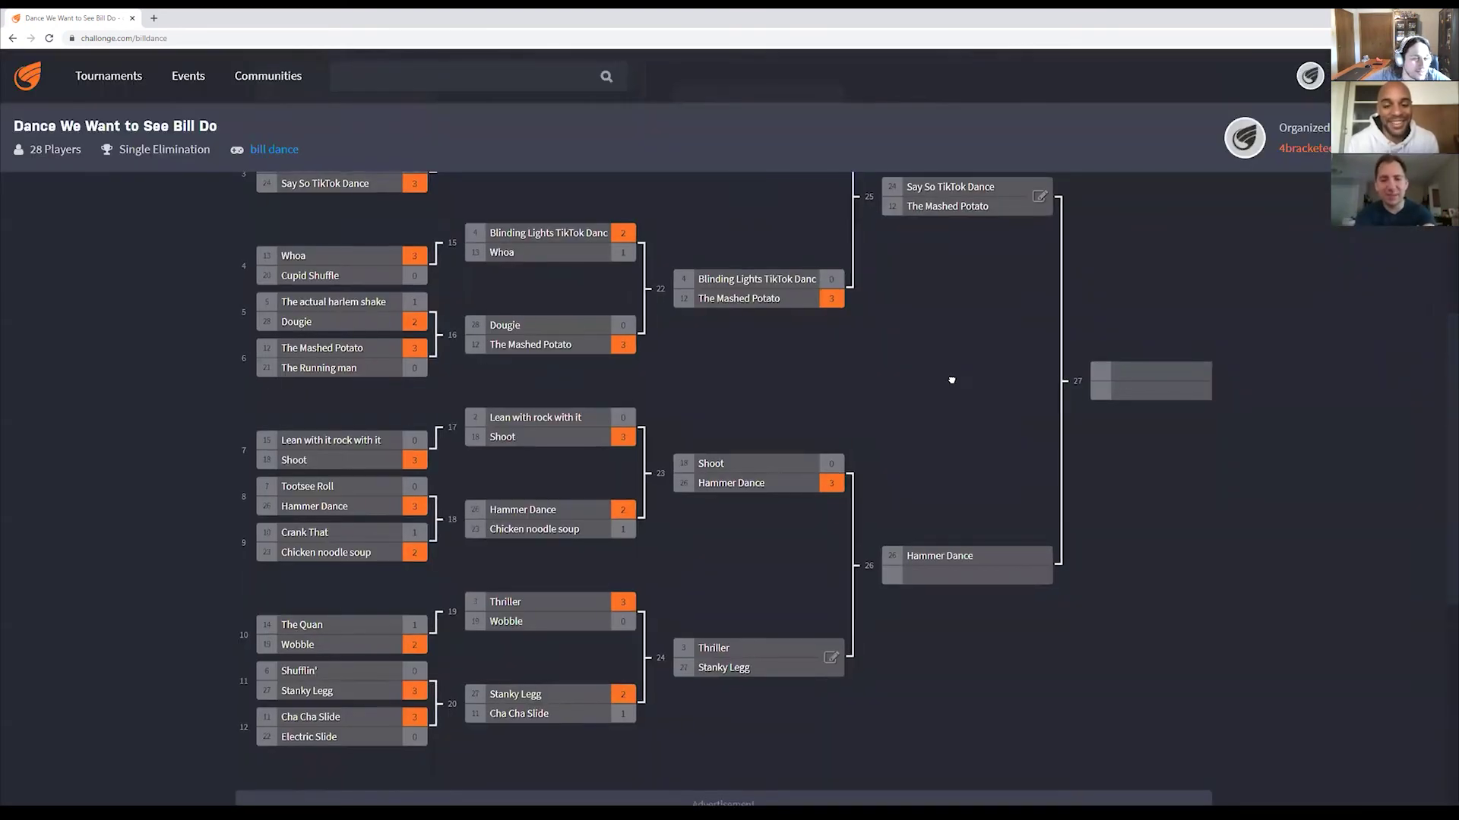
Review the paths of Say So TikTok Dance, The Mashed Potato and Hammer Dance through the earlier rounds of the bracket
scroll(967, 468, up, 2)
scroll(967, 468, up, 2)
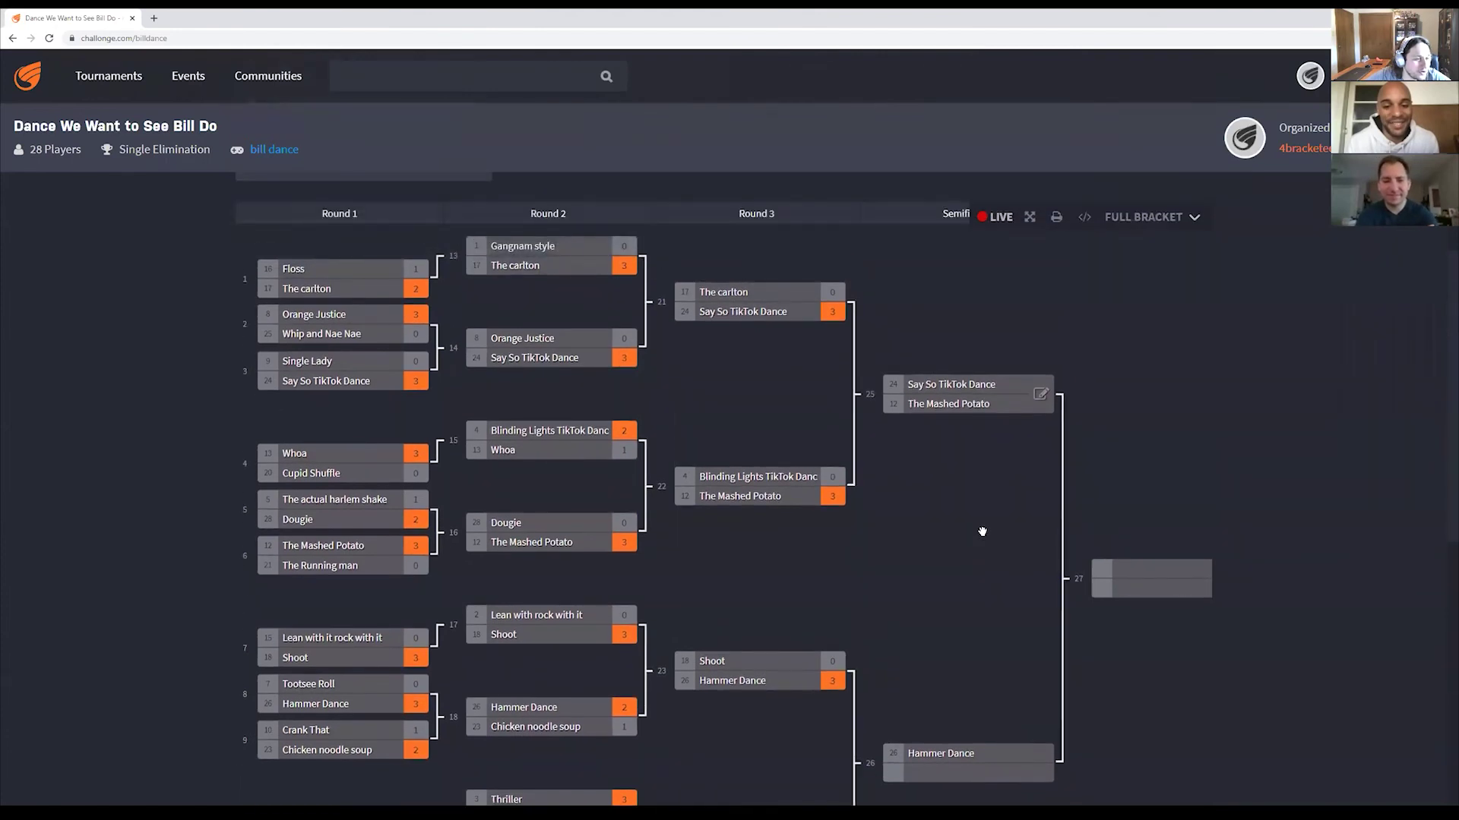
mouse_move(403, 374)
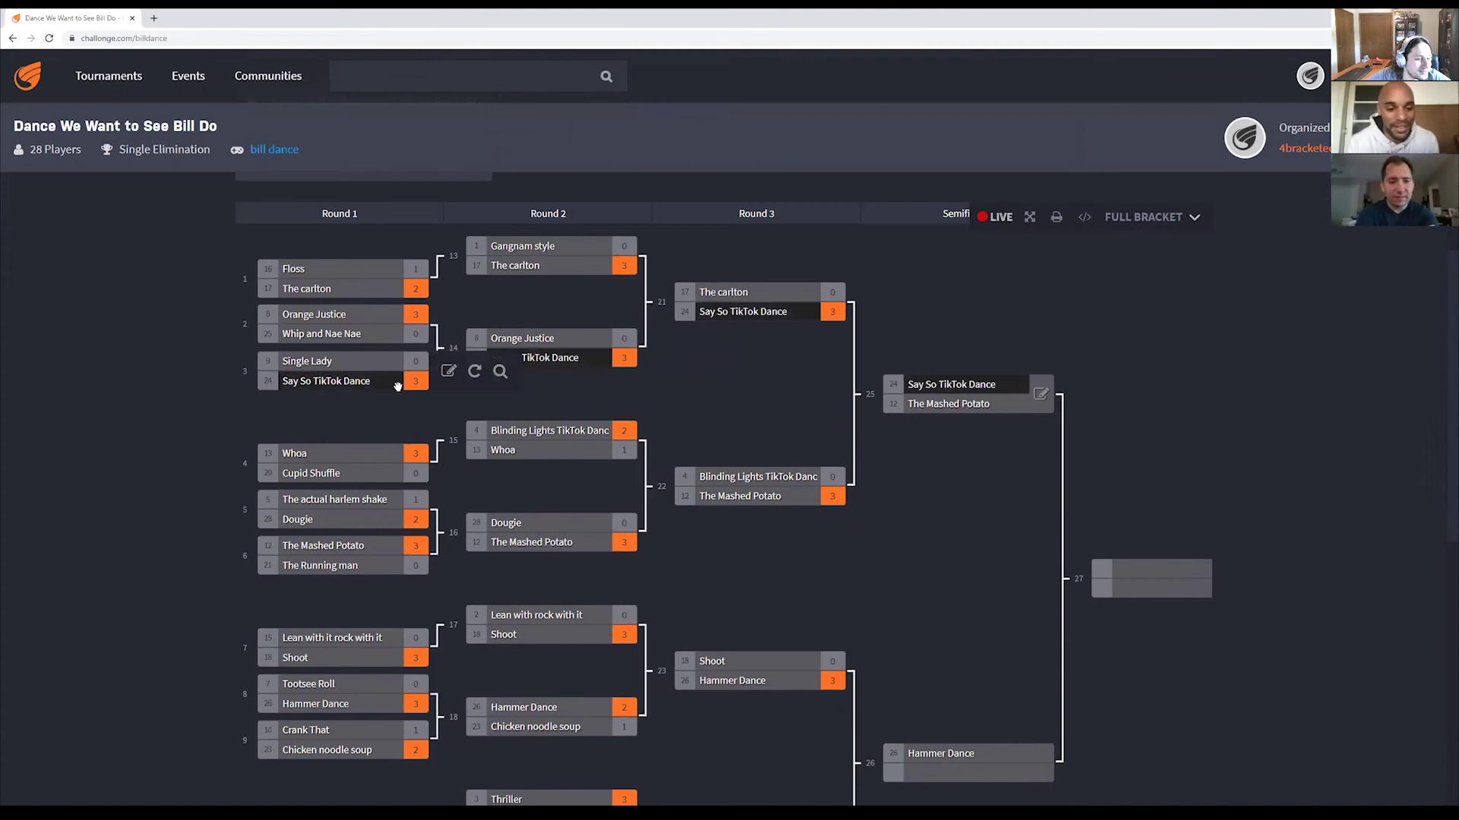
mouse_move(567, 351)
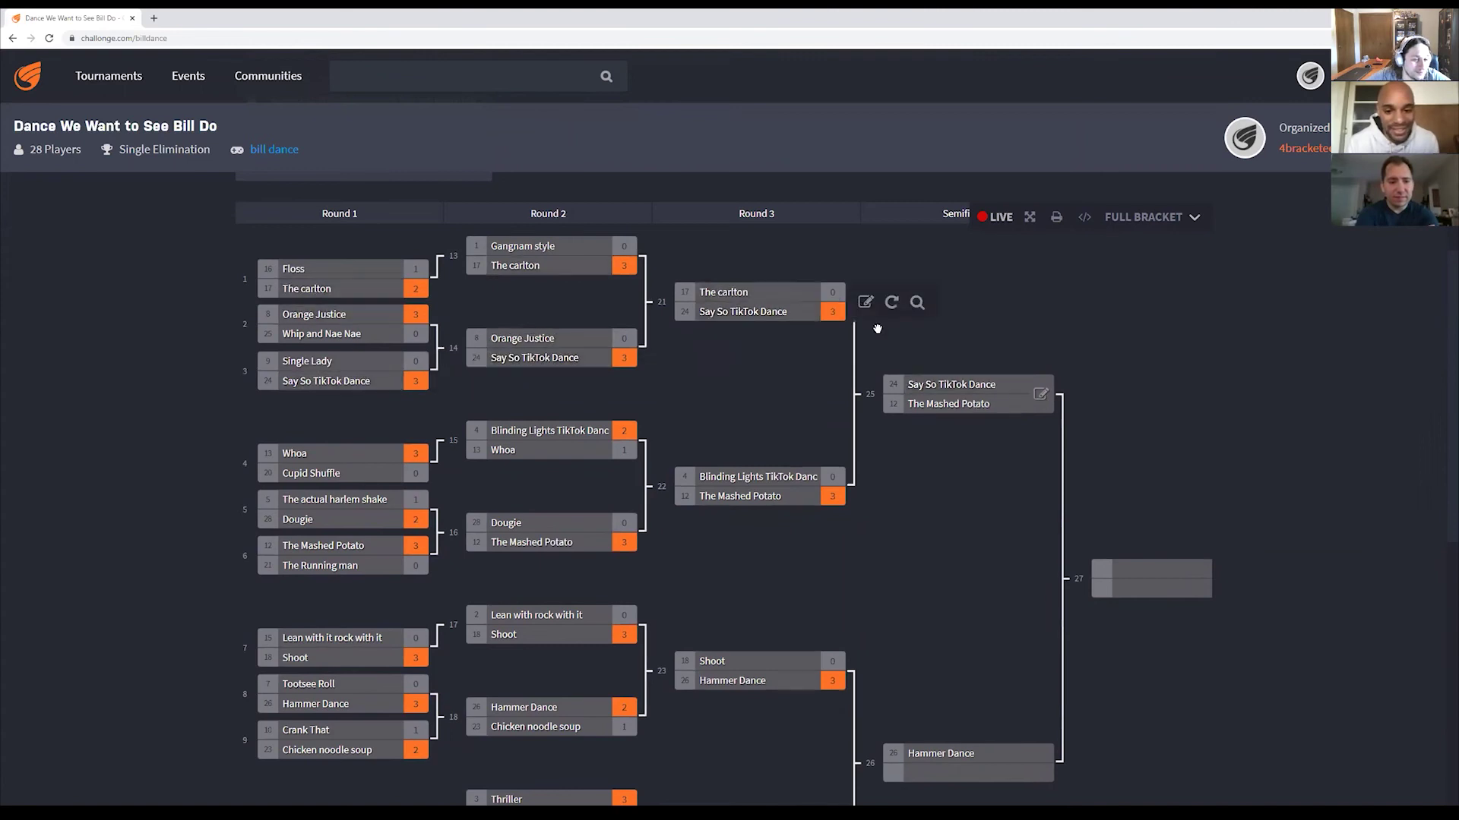
mouse_move(826, 484)
scroll(872, 554, down, 1)
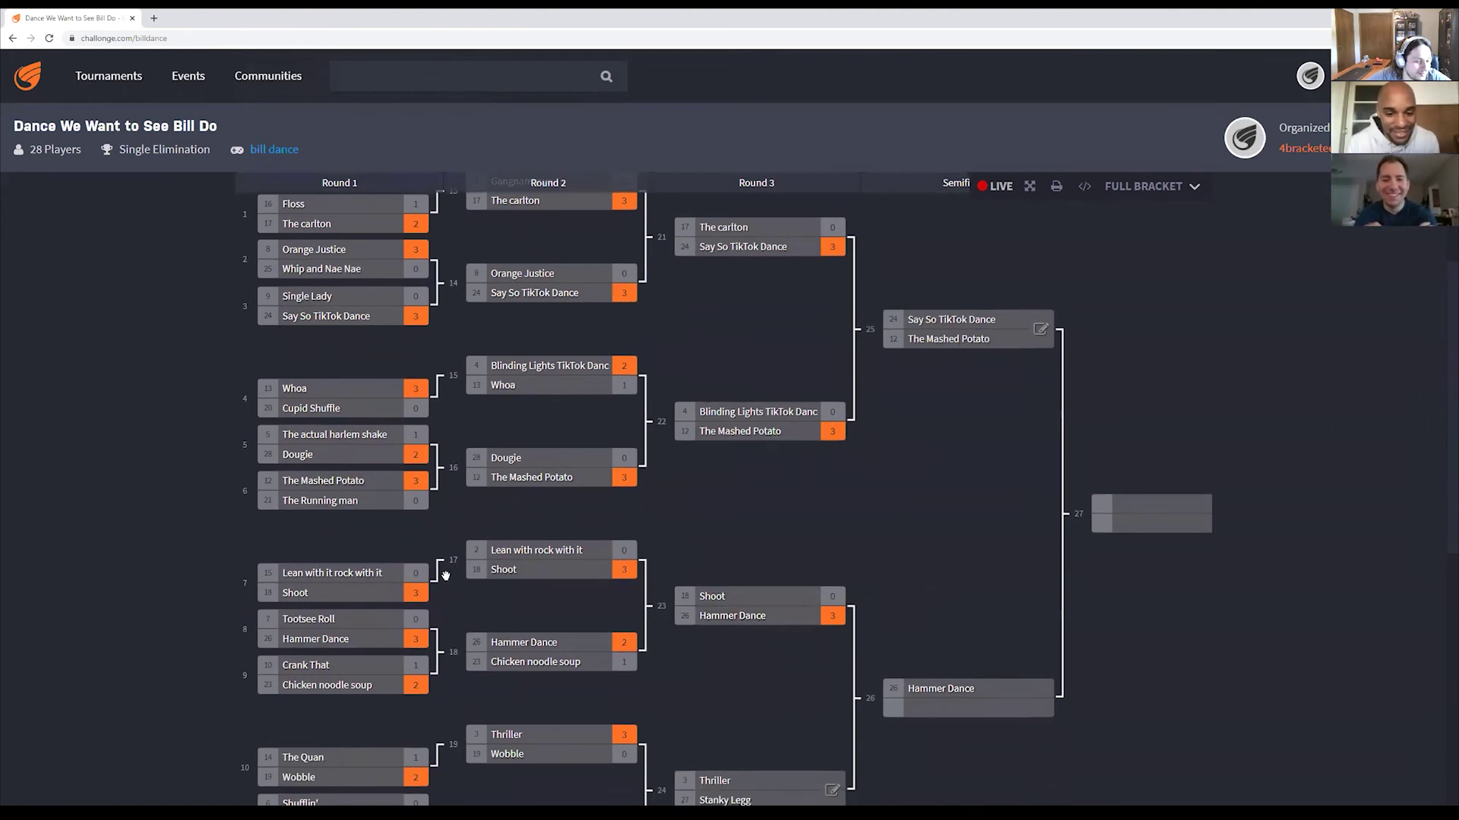
mouse_move(395, 598)
mouse_move(387, 626)
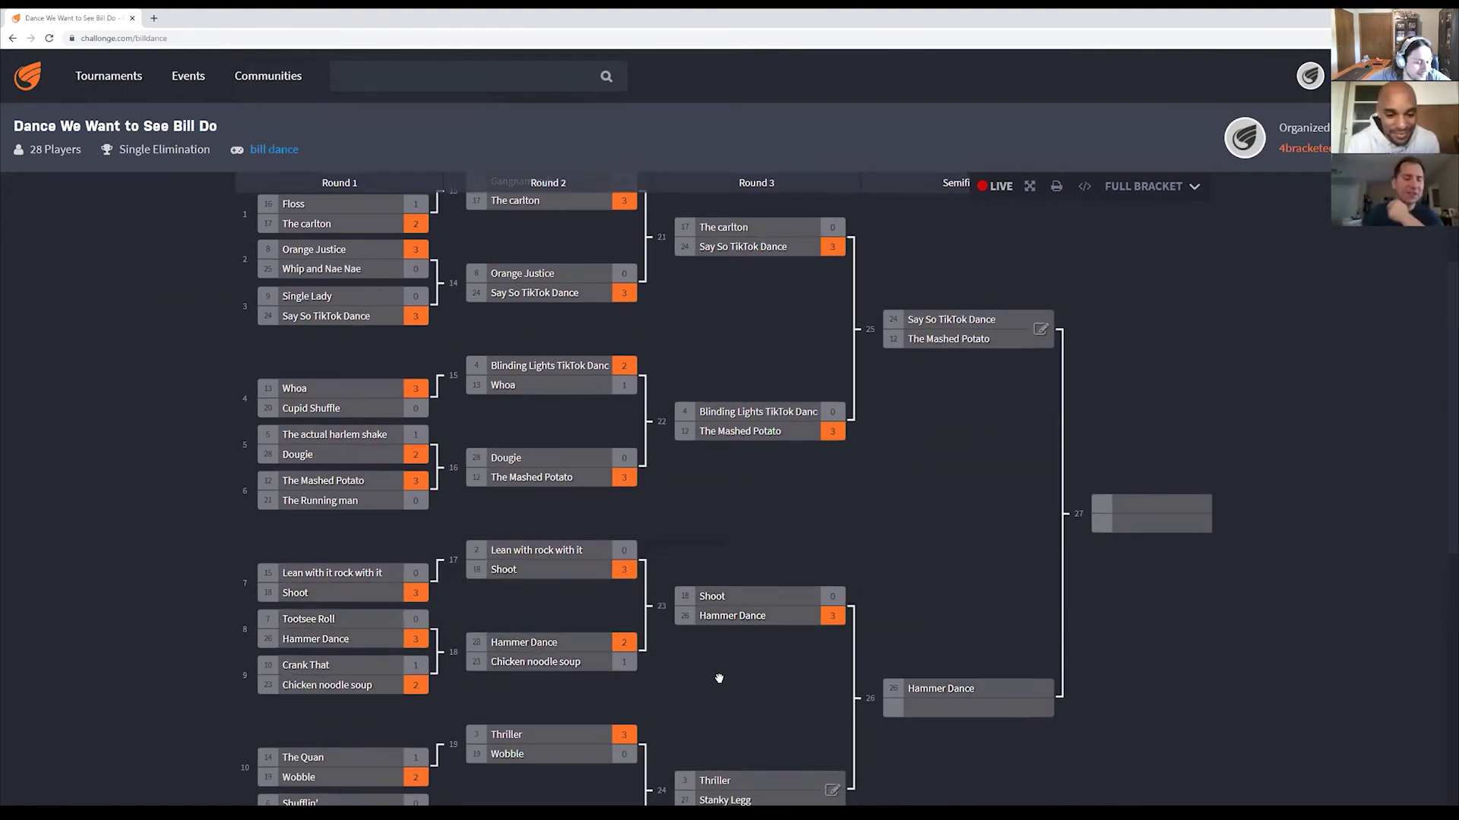
Submit a score of 3 for Thriller in its Round 3 match against Stanky Legg
scroll(719, 672, down, 3)
scroll(721, 666, down, 3)
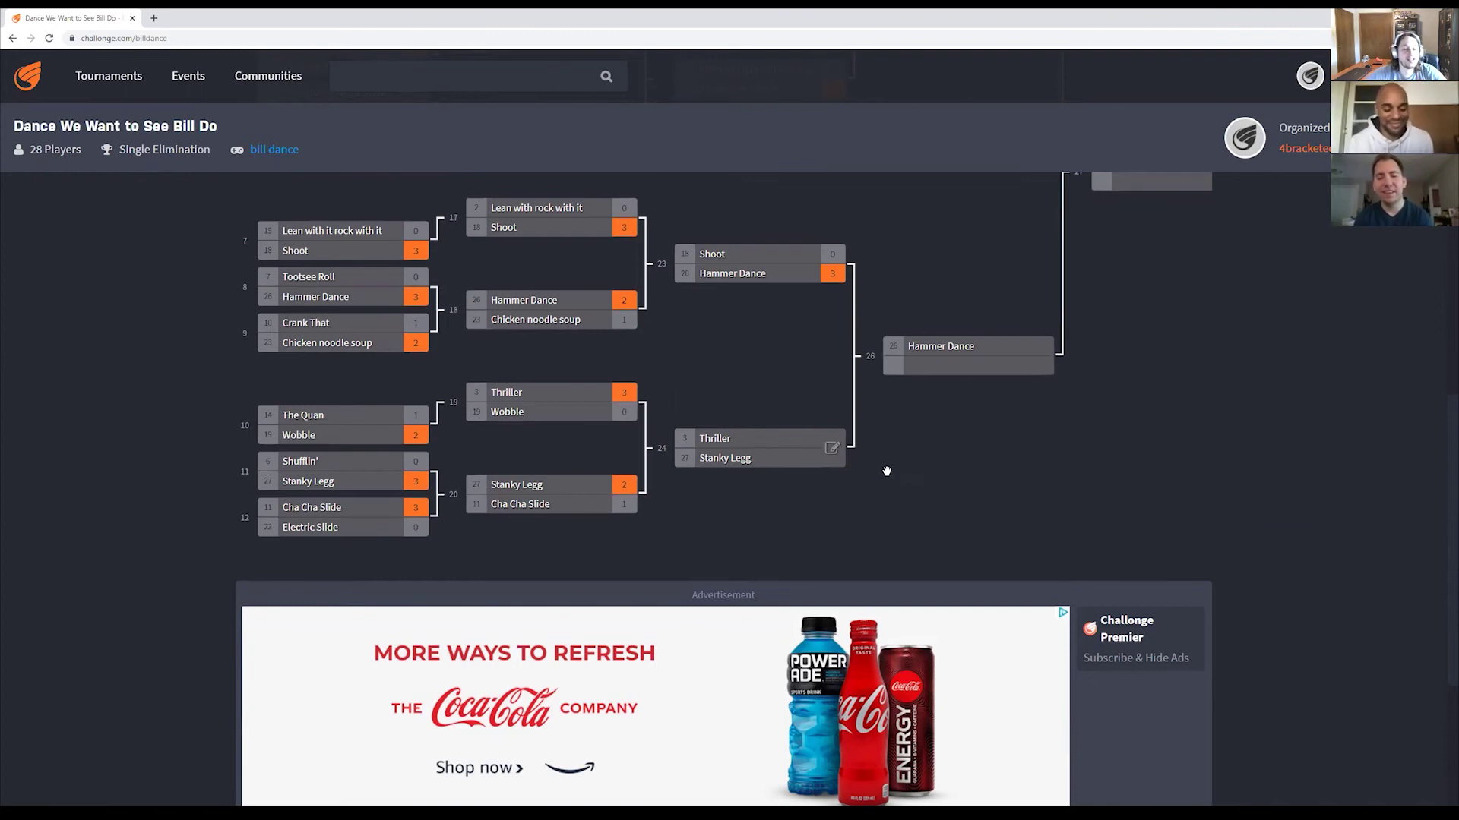
click(832, 447)
click(881, 382)
text(1)
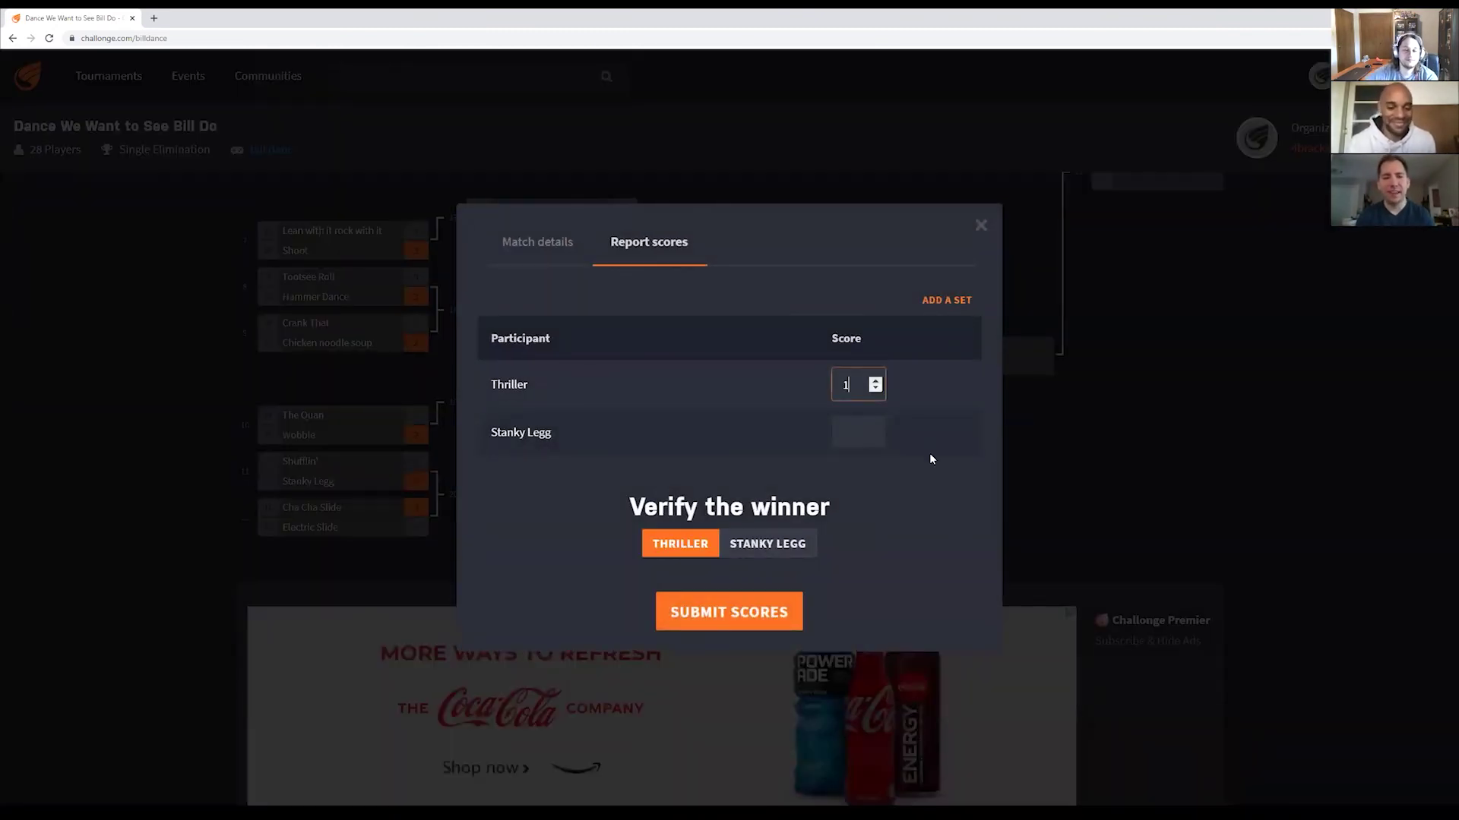
click(875, 381)
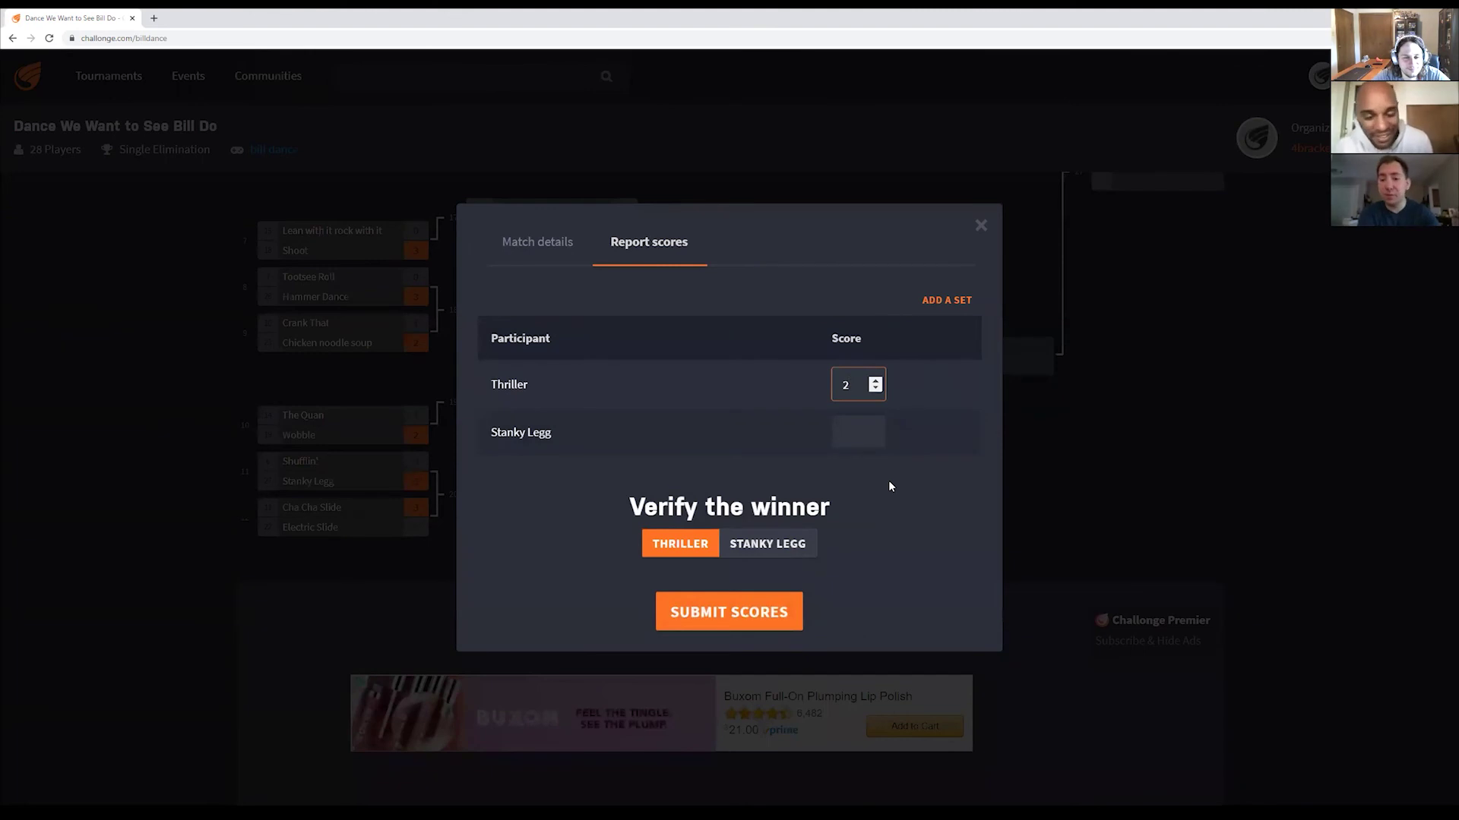
click(875, 380)
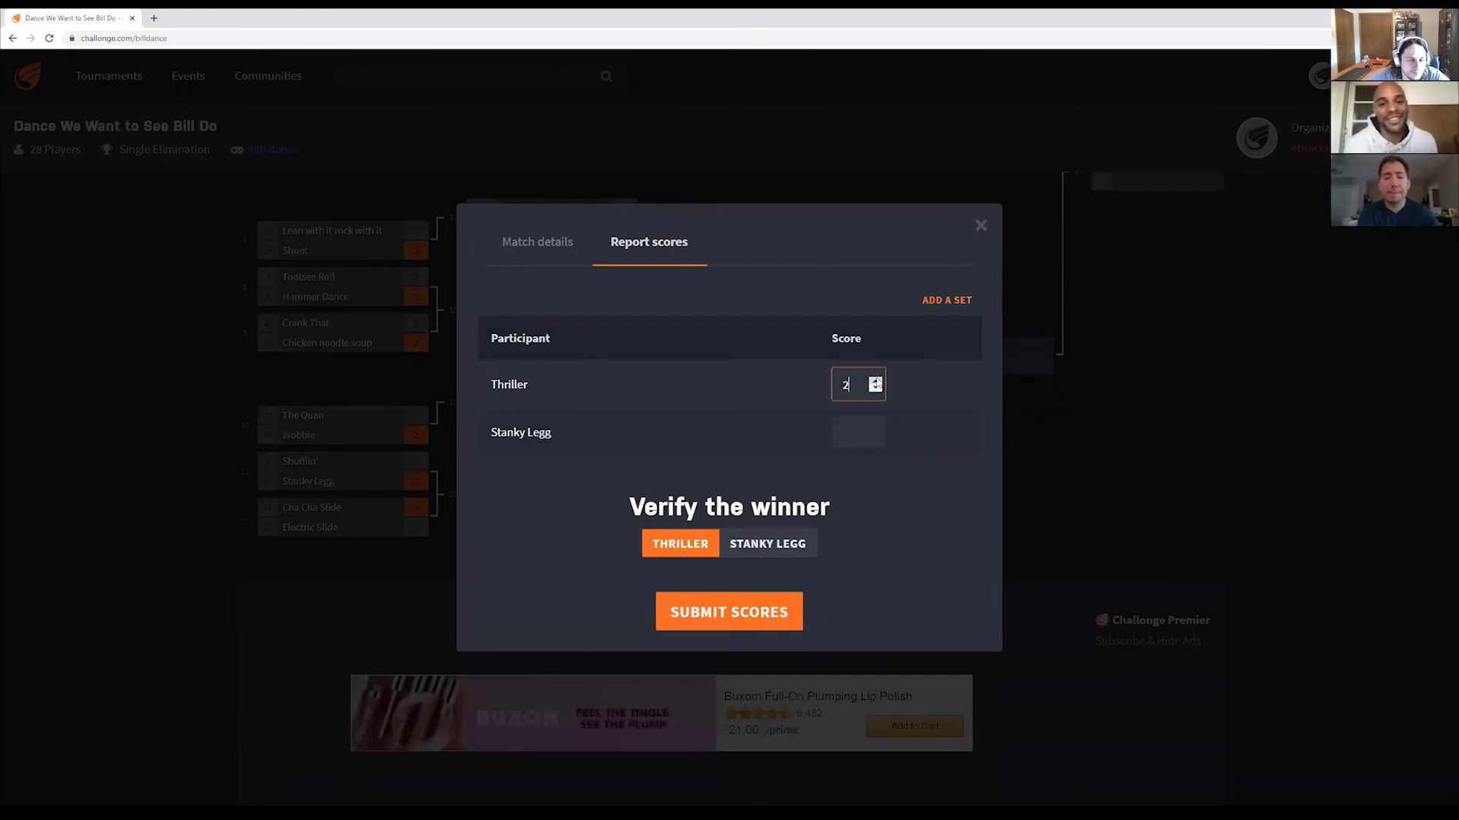
click(781, 612)
Submit the semifinal between Say So TikTok Dance and The Mashed Potato as 2 to 1 for Say So TikTok Dance
scroll(988, 414, up, 2)
drag(1000, 402, 876, 457)
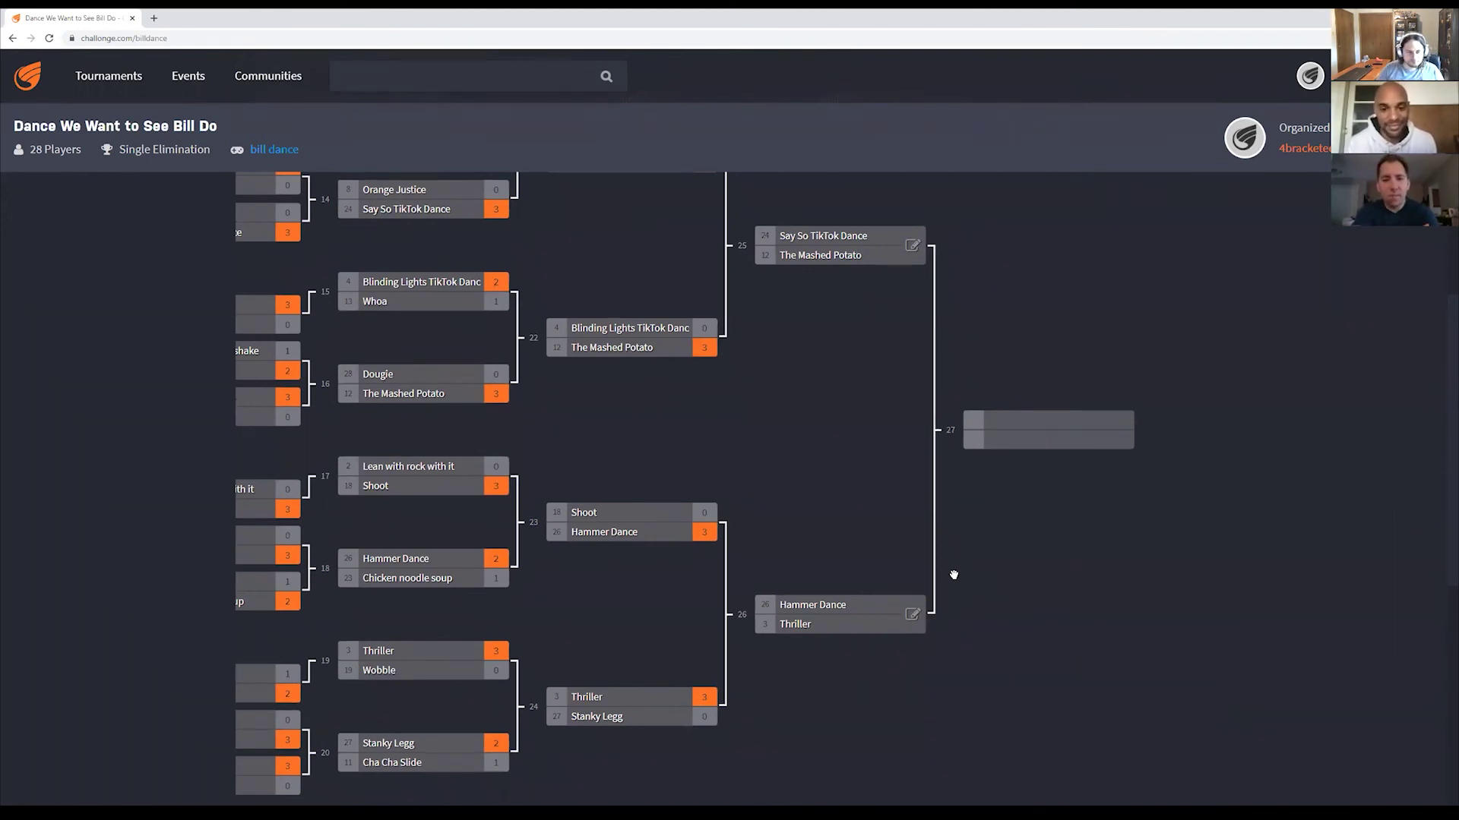
click(912, 245)
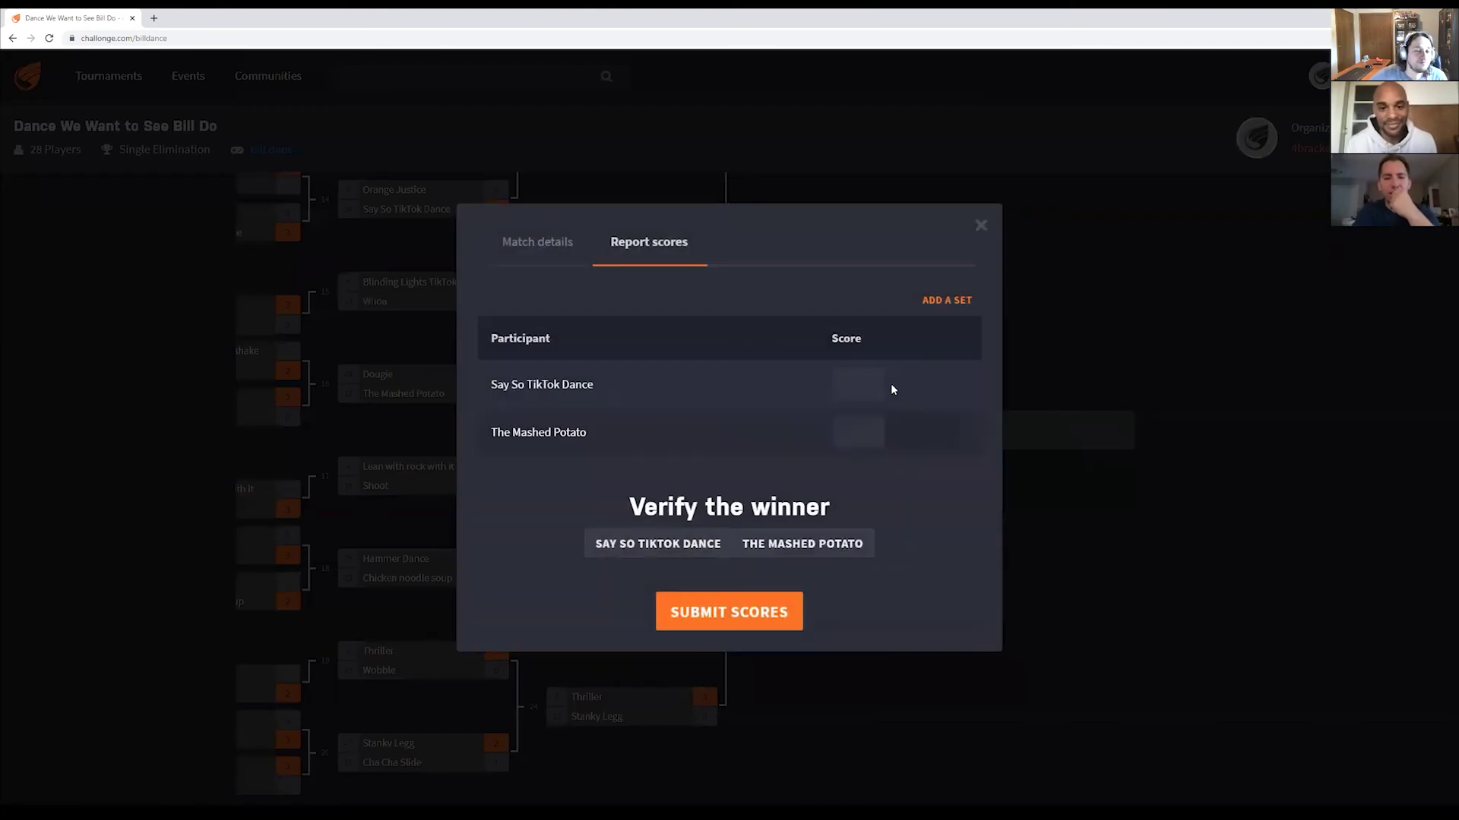
click(875, 381)
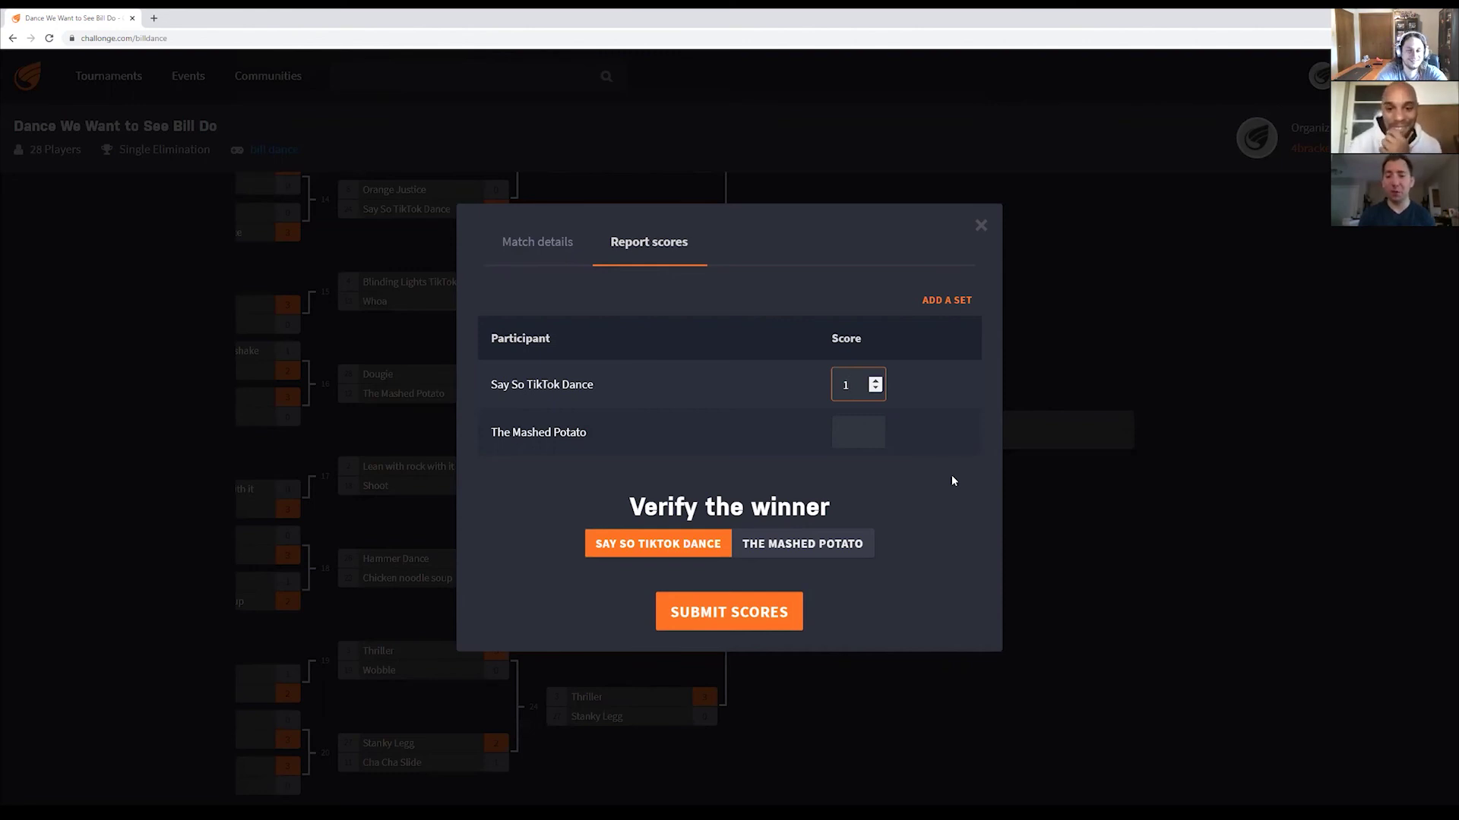
click(853, 433)
text(1)
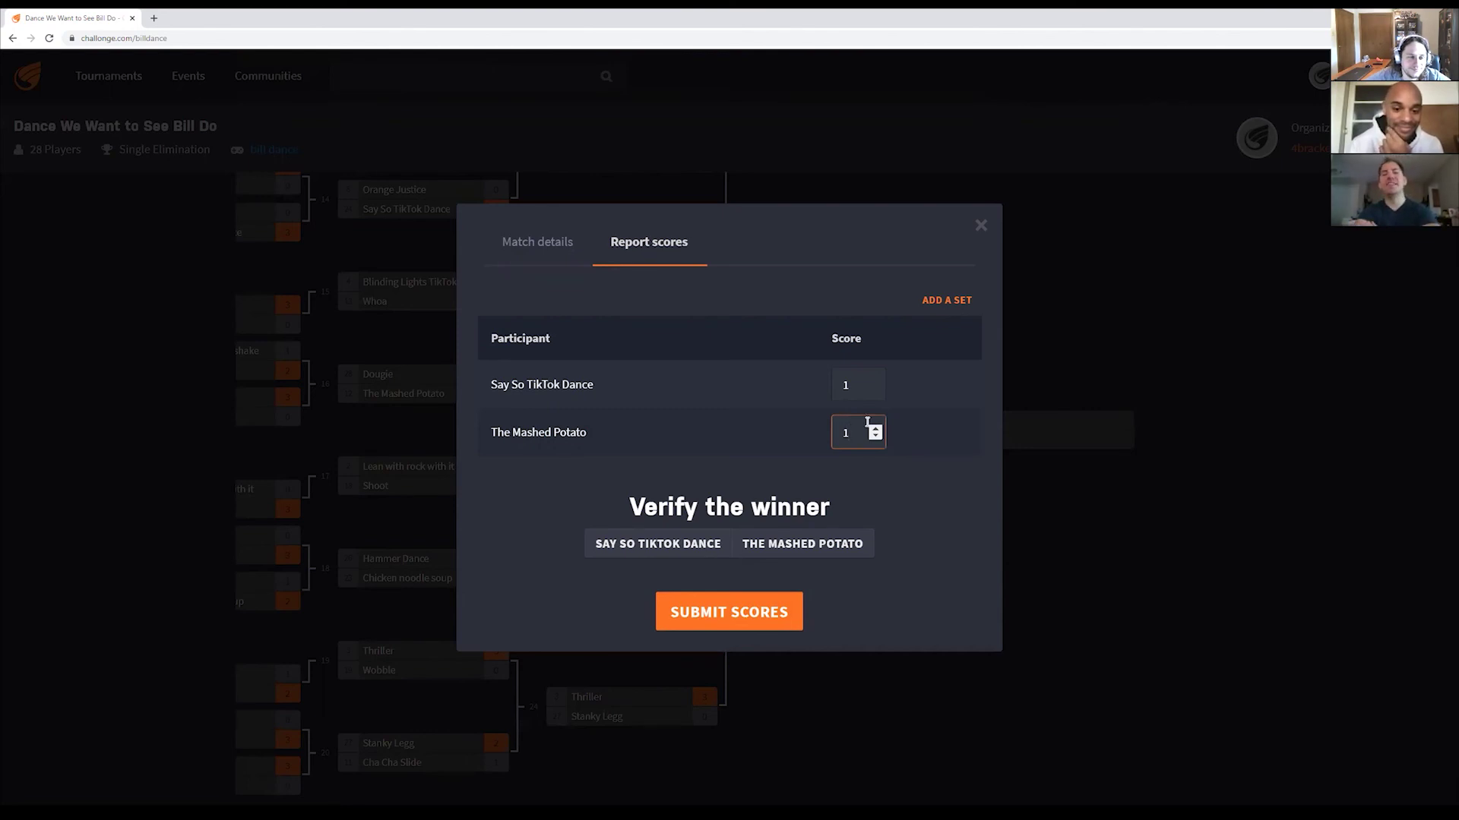
click(875, 381)
click(781, 609)
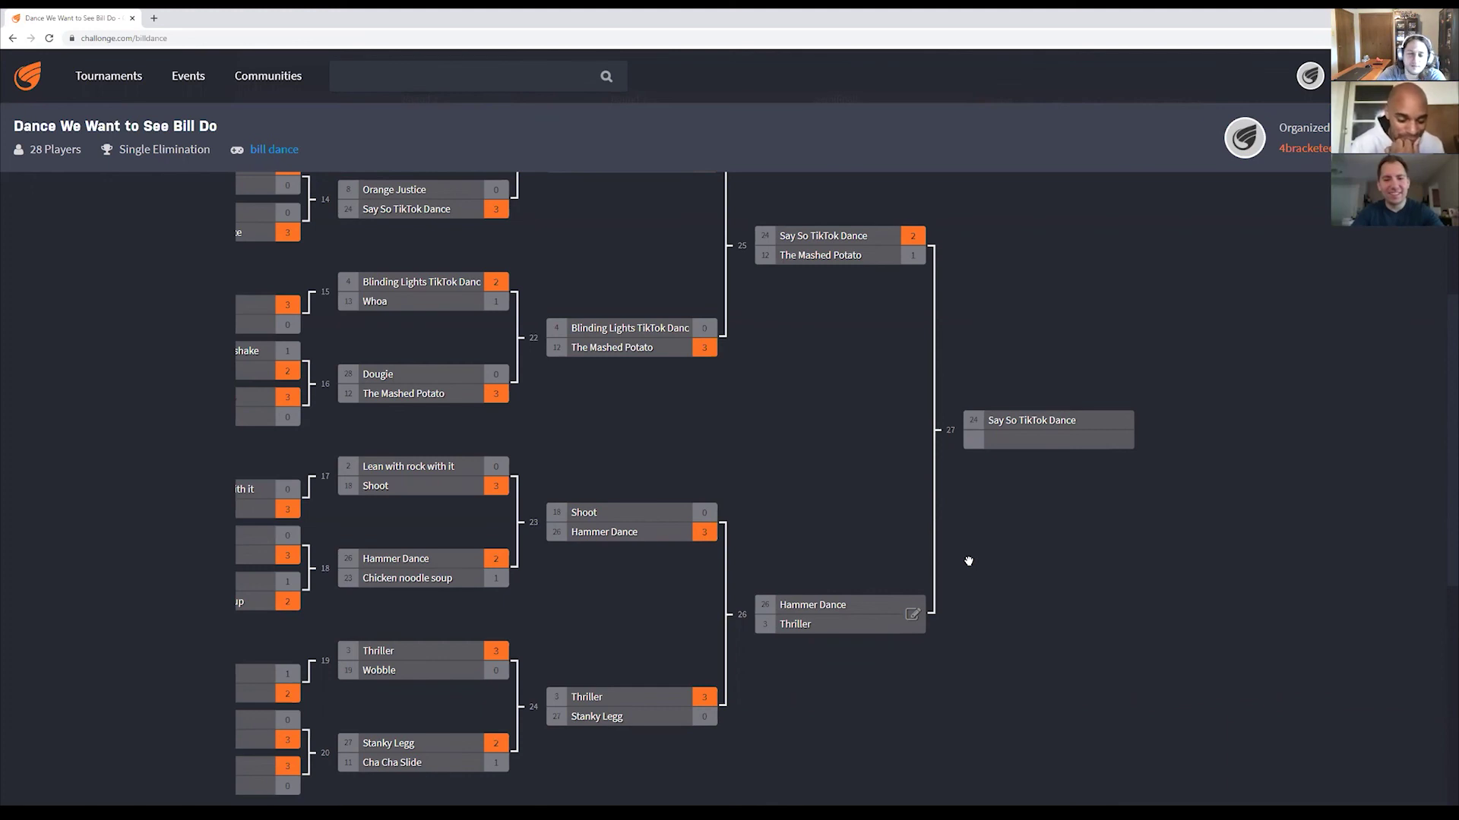
Submit the semifinal between Hammer Dance and Thriller as 2 to 1 for Hammer Dance
click(915, 614)
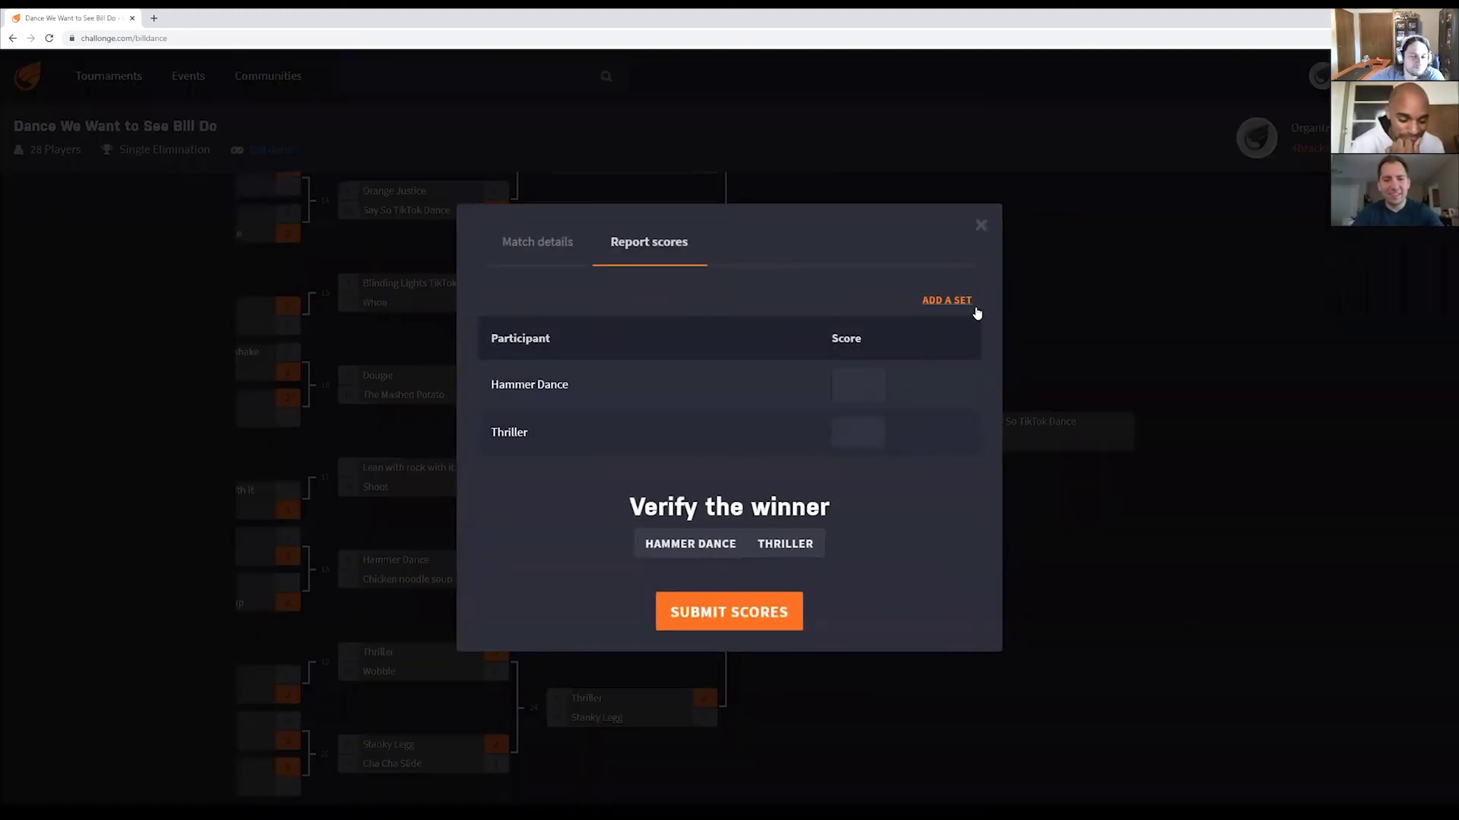
click(875, 380)
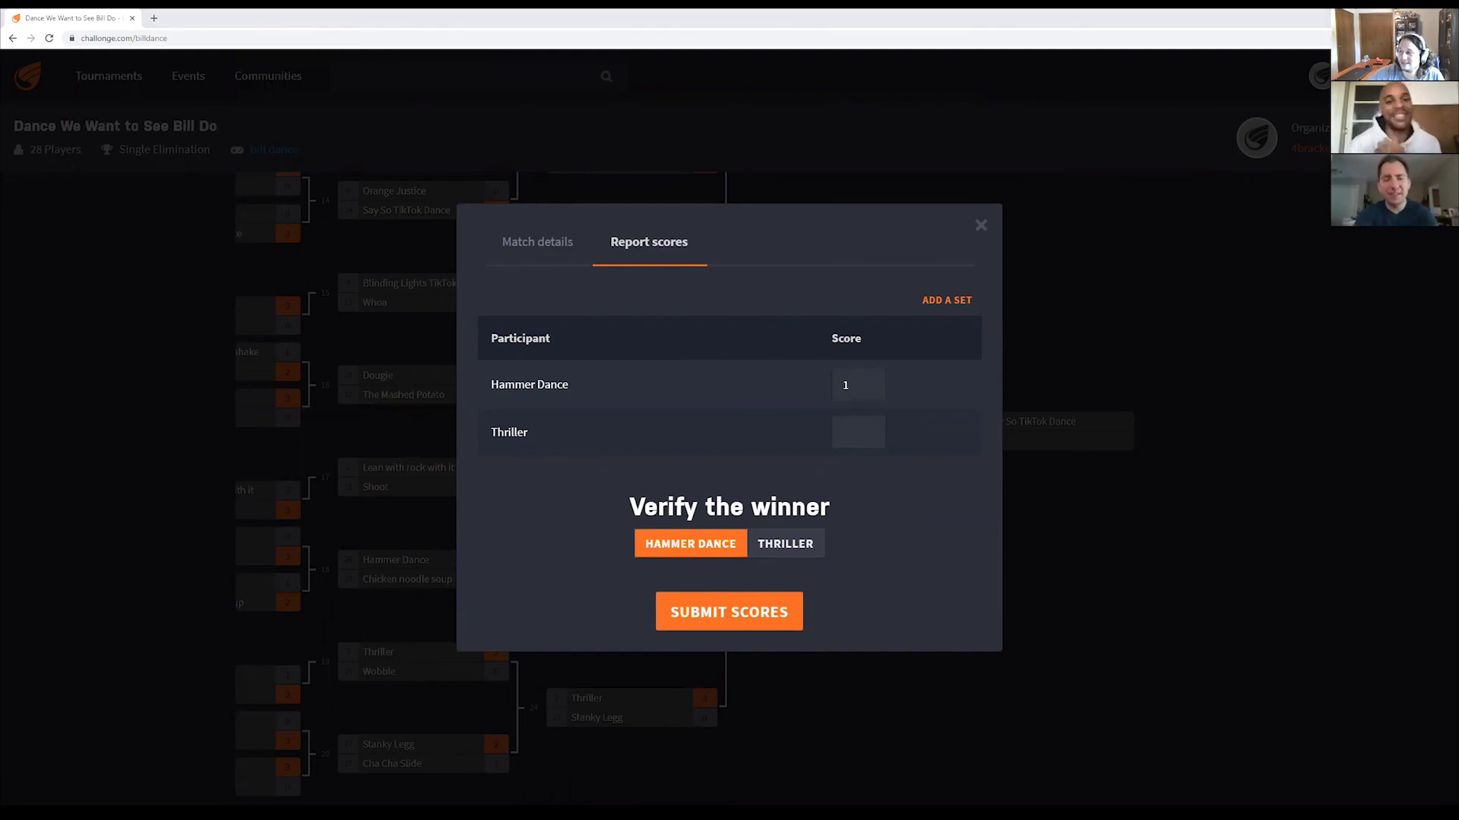
click(874, 381)
click(875, 427)
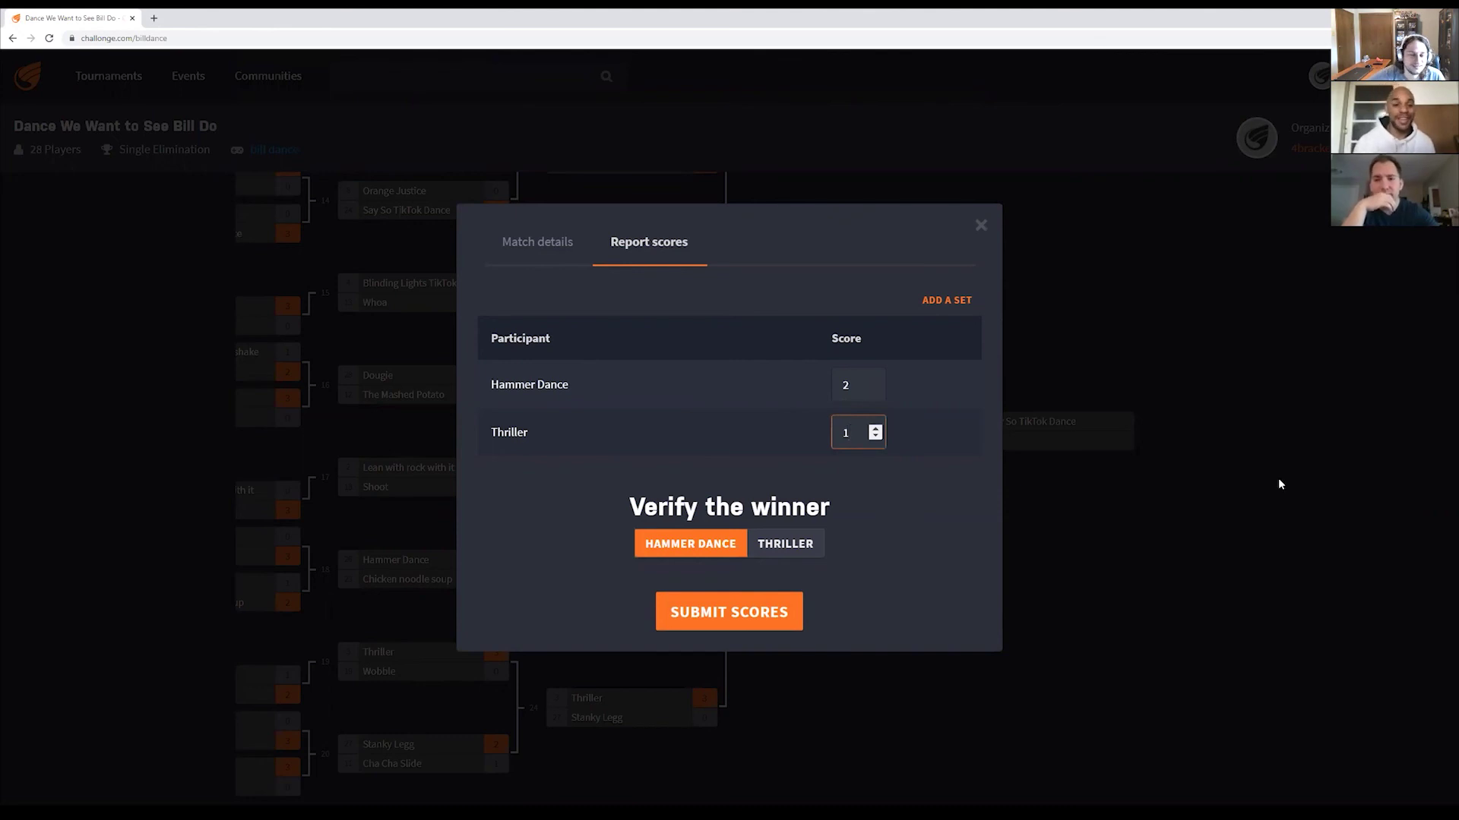
click(919, 525)
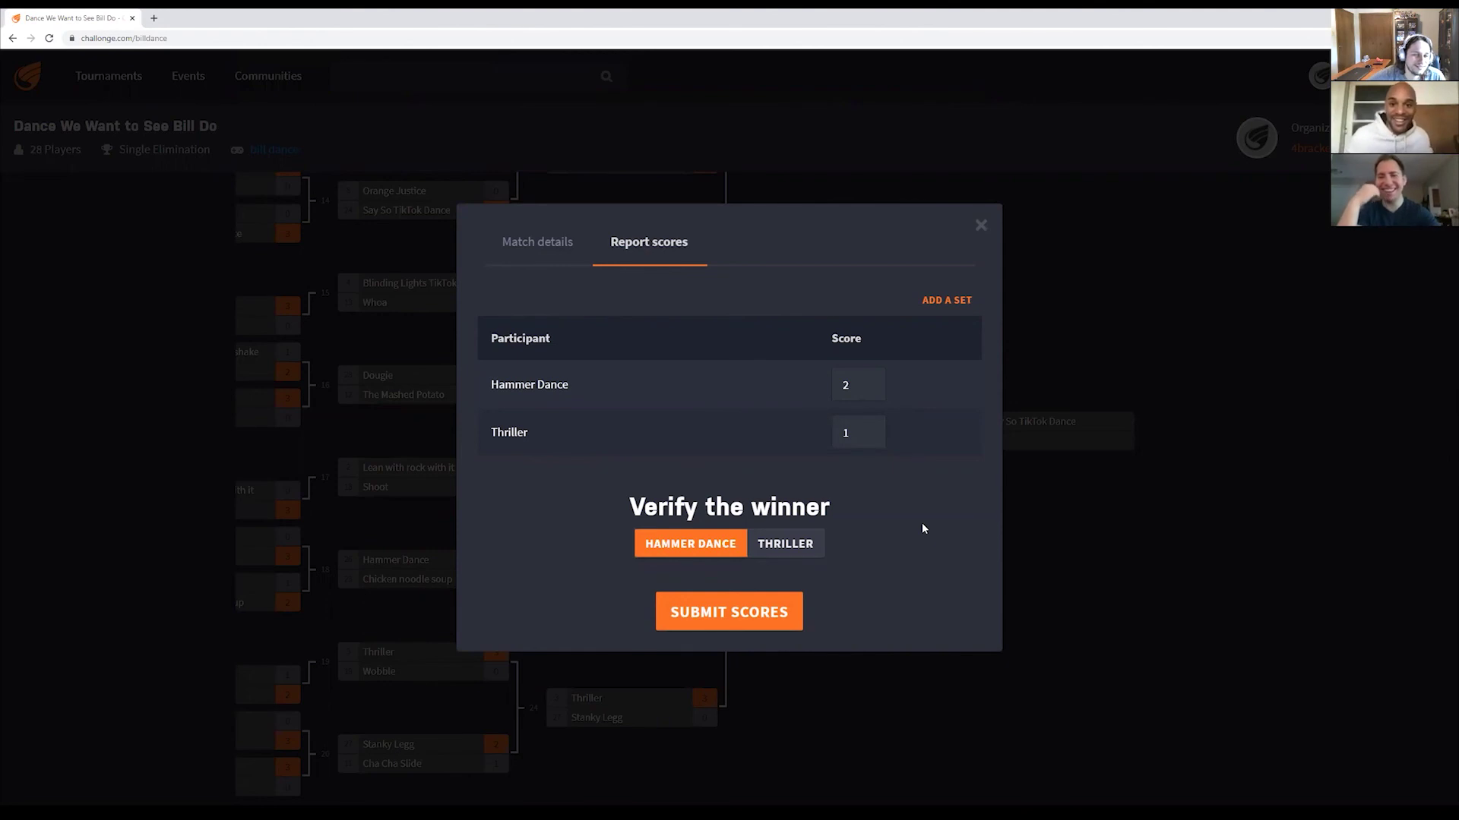
click(772, 599)
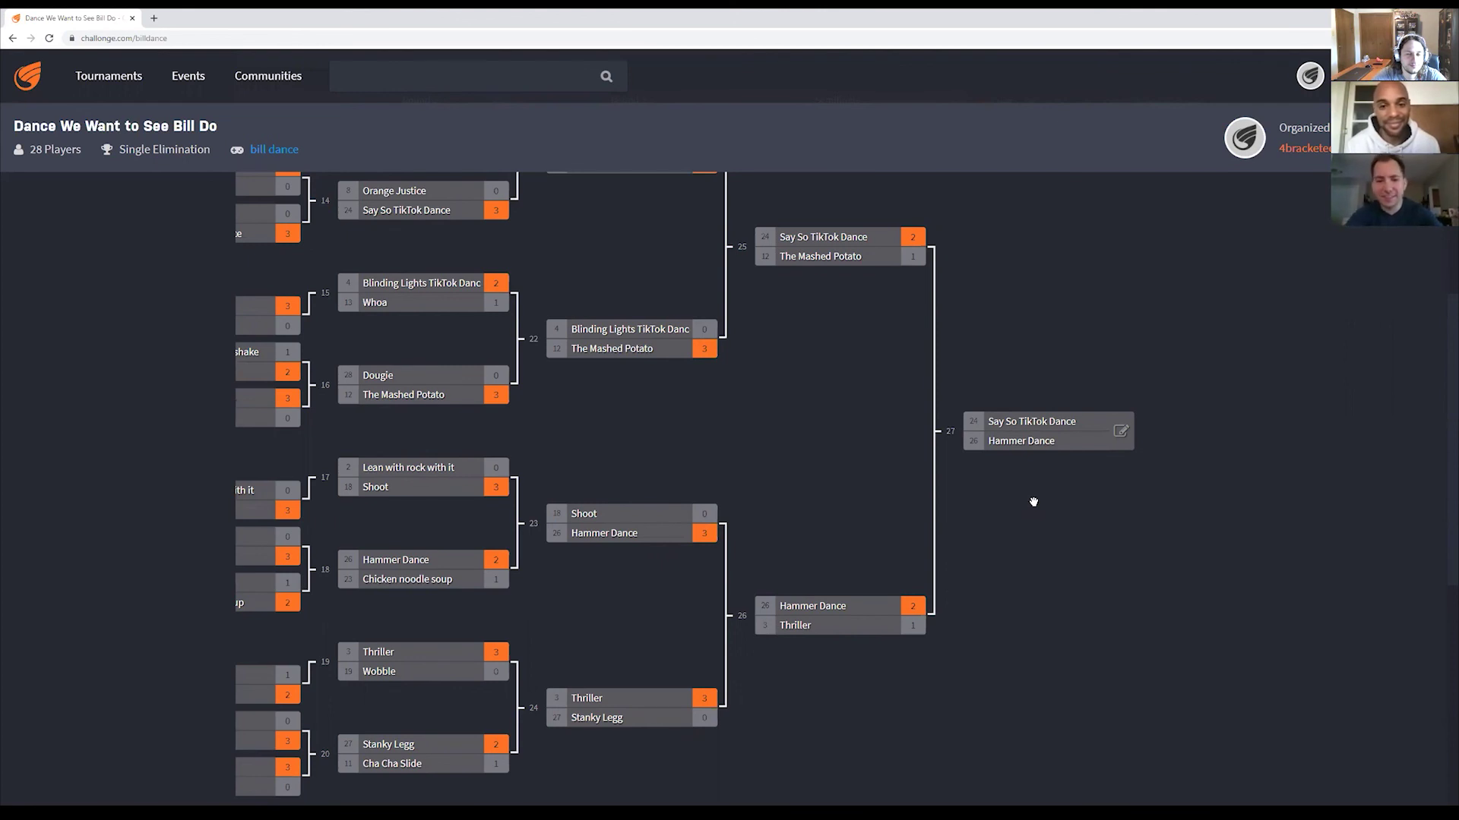
Open score reporting for the final and enter a score of 1 each for Say So TikTok Dance and Hammer Dance
click(1121, 432)
click(875, 380)
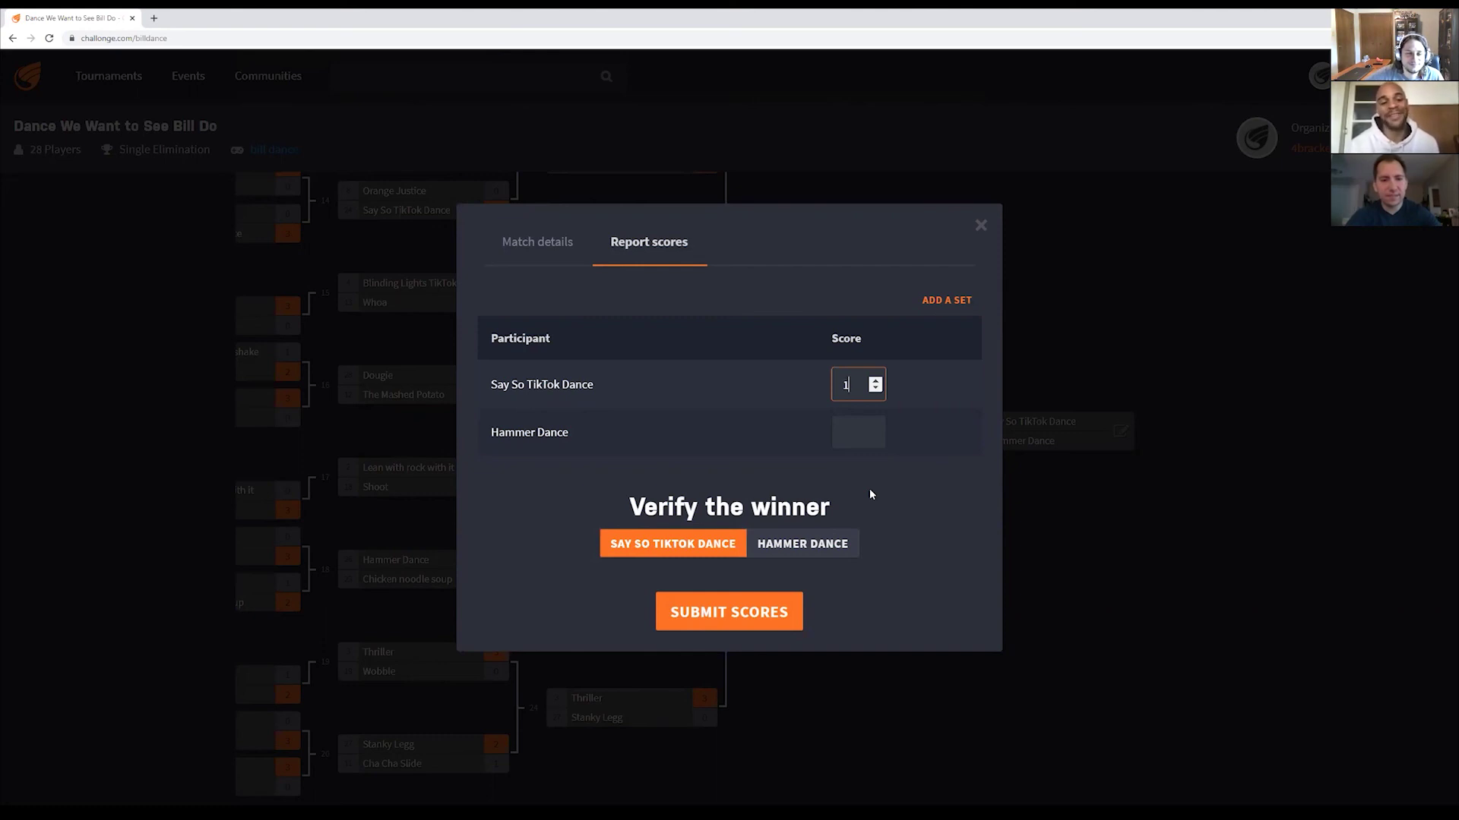
click(875, 380)
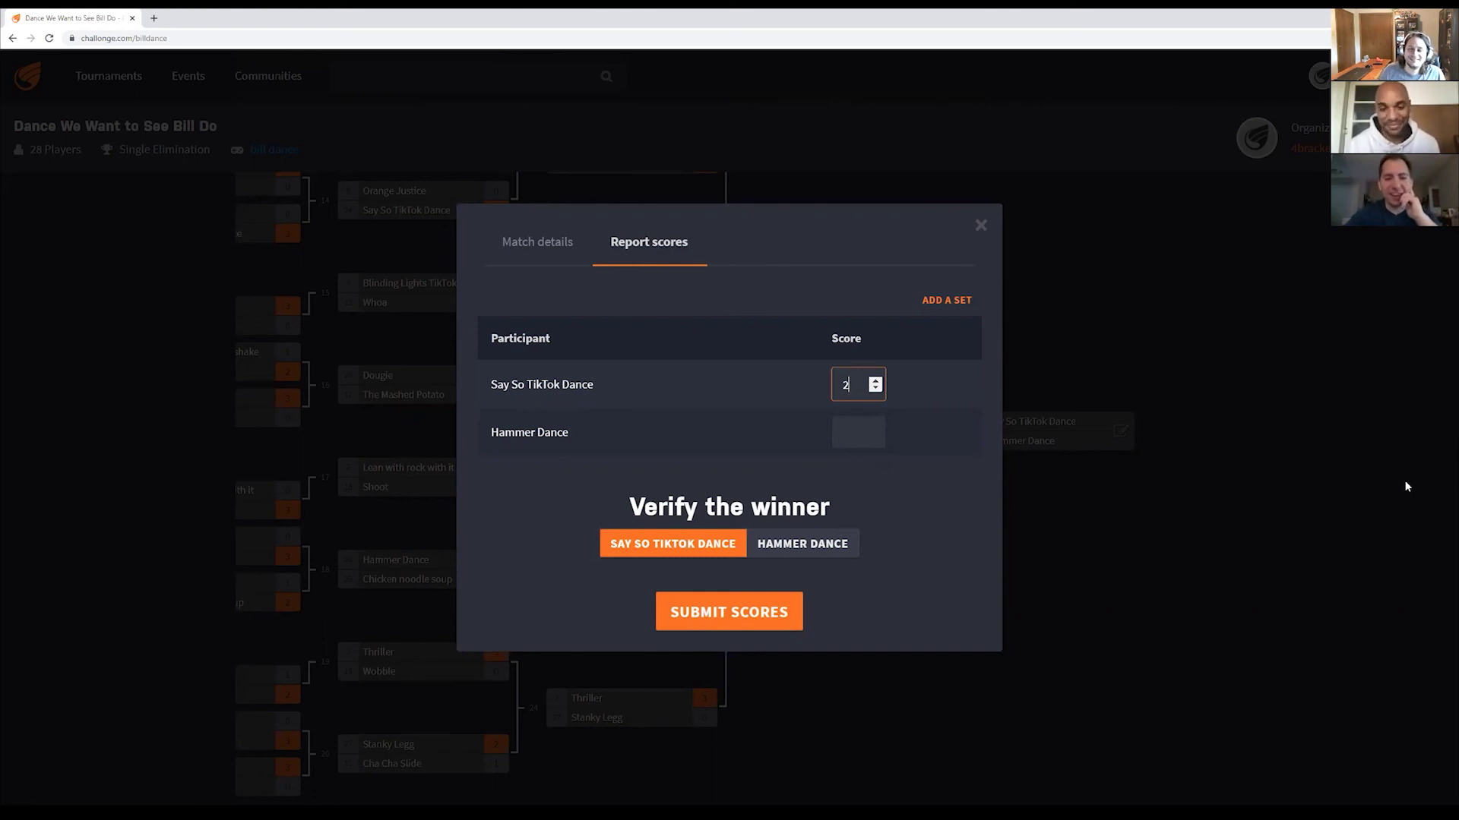
key(alt+Tab)
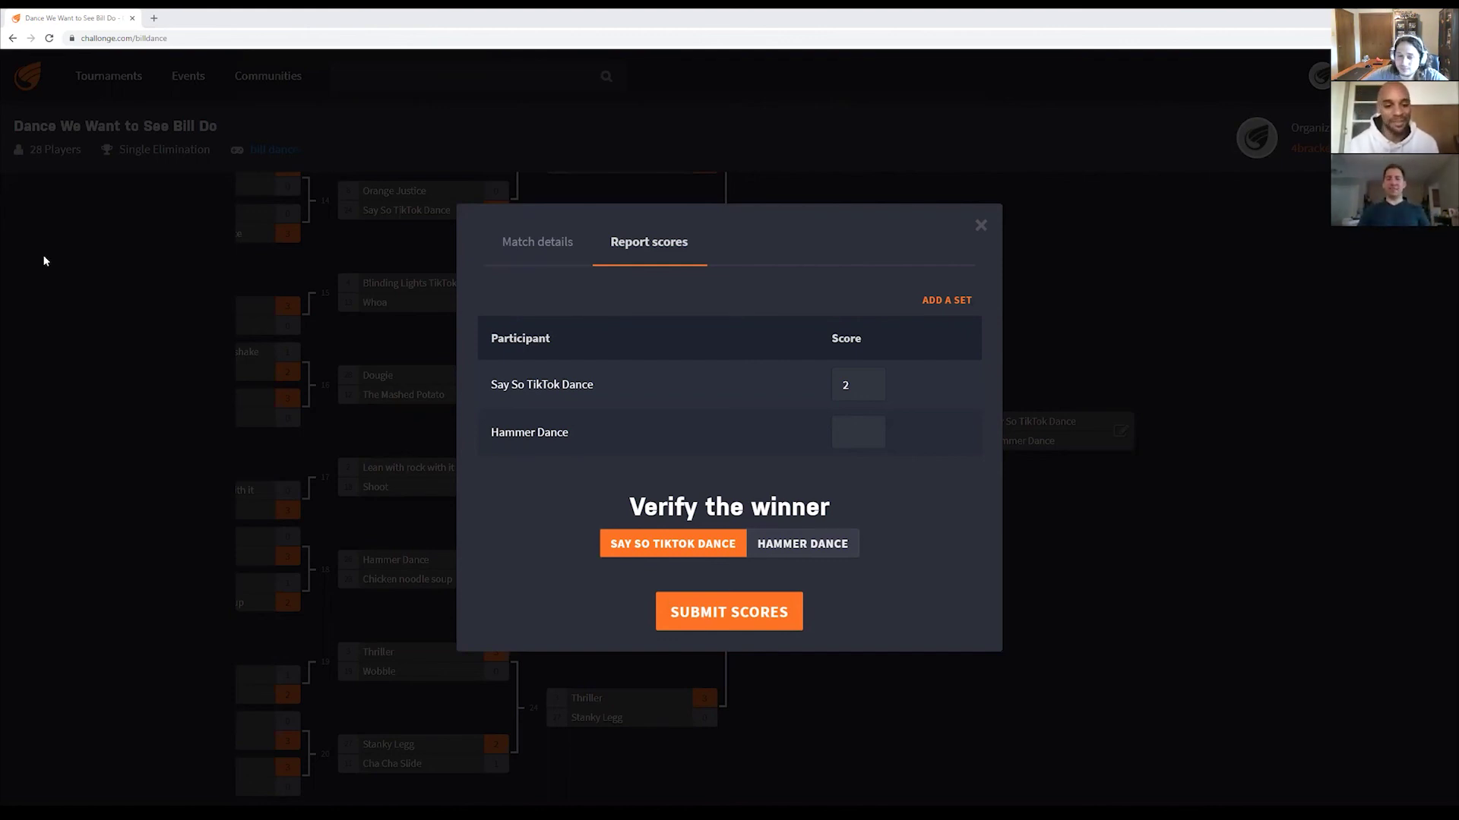
click(875, 388)
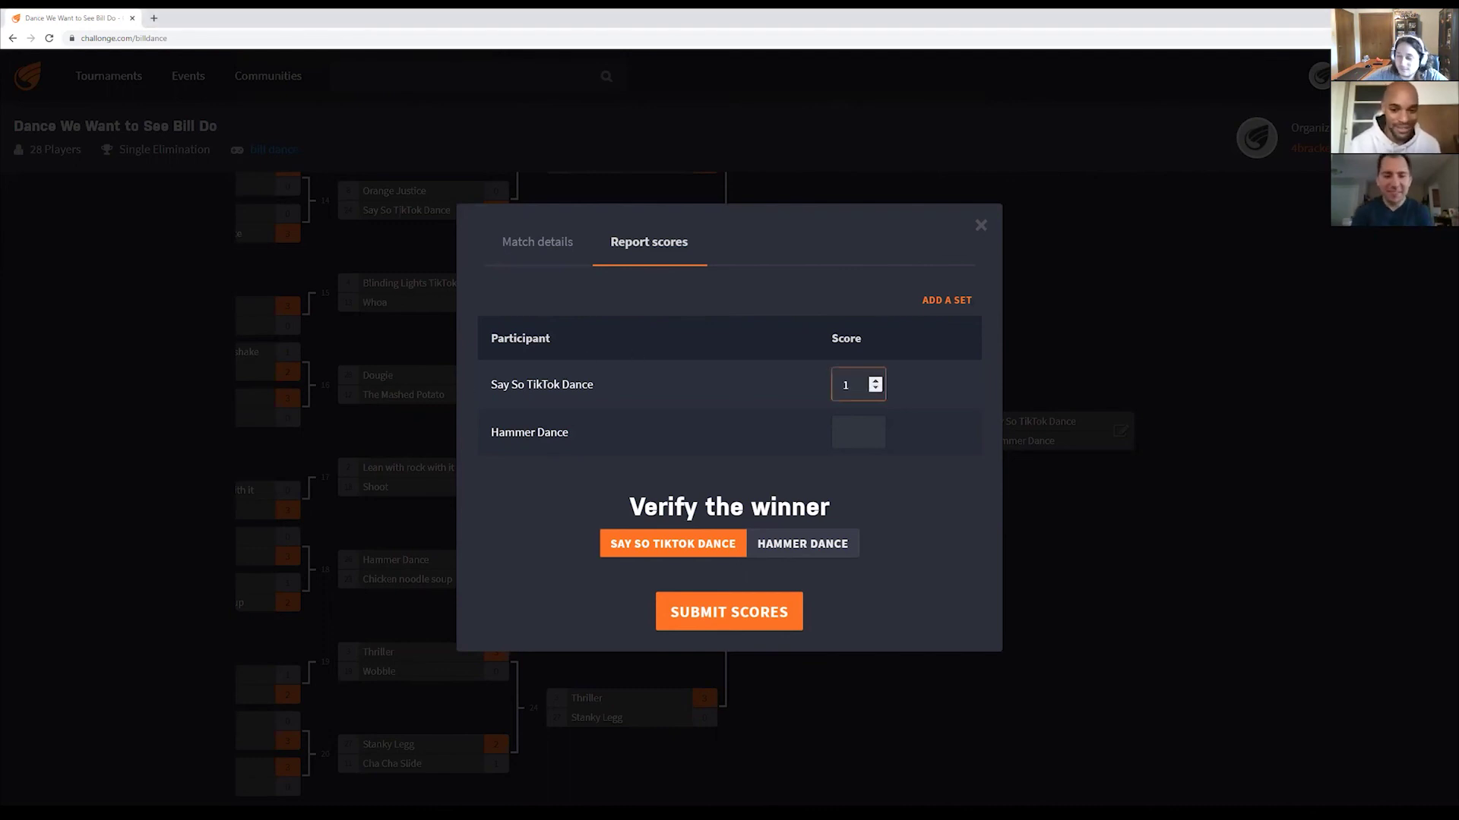
key(alt+Tab)
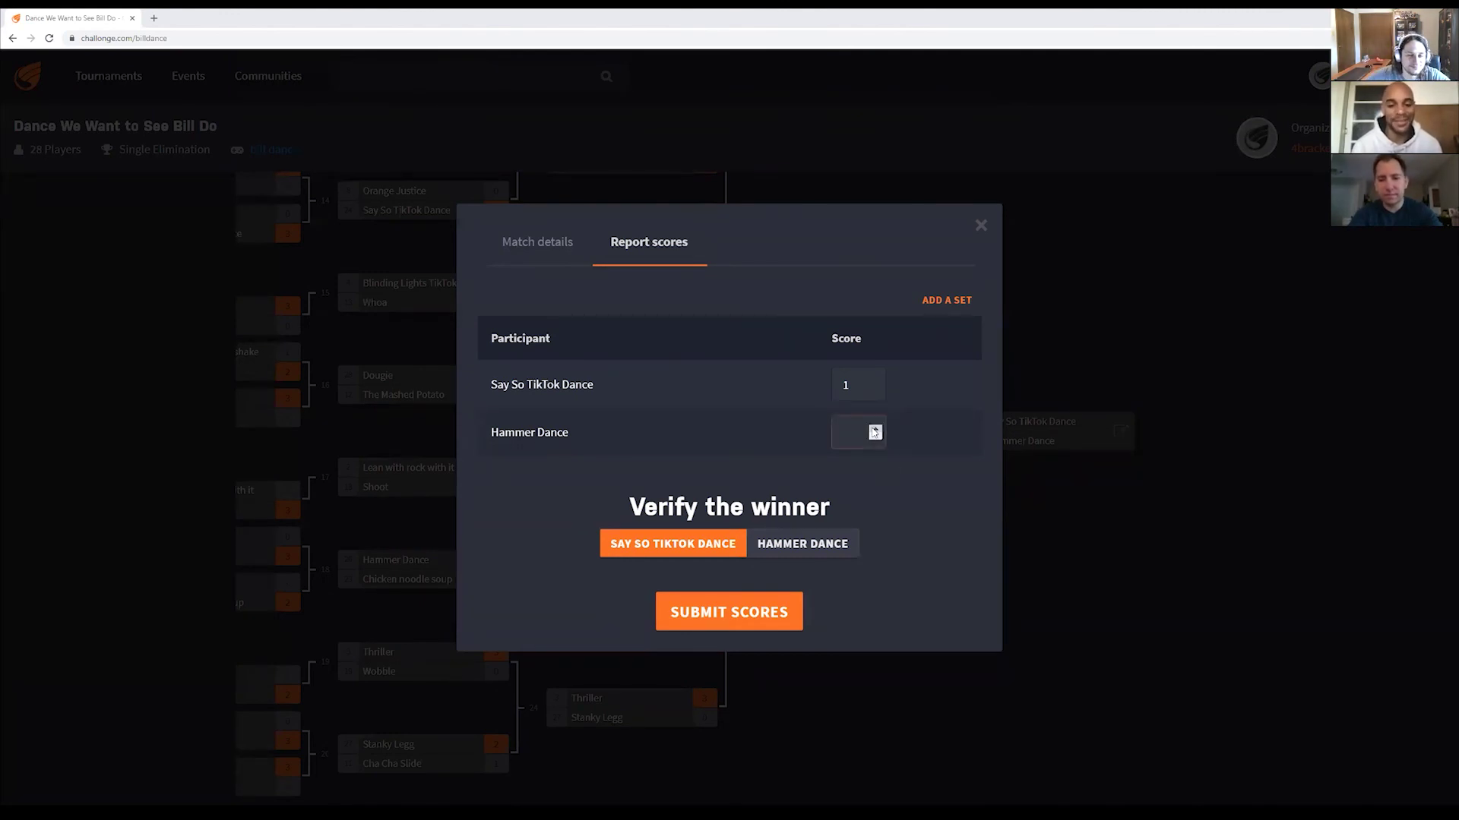
click(875, 428)
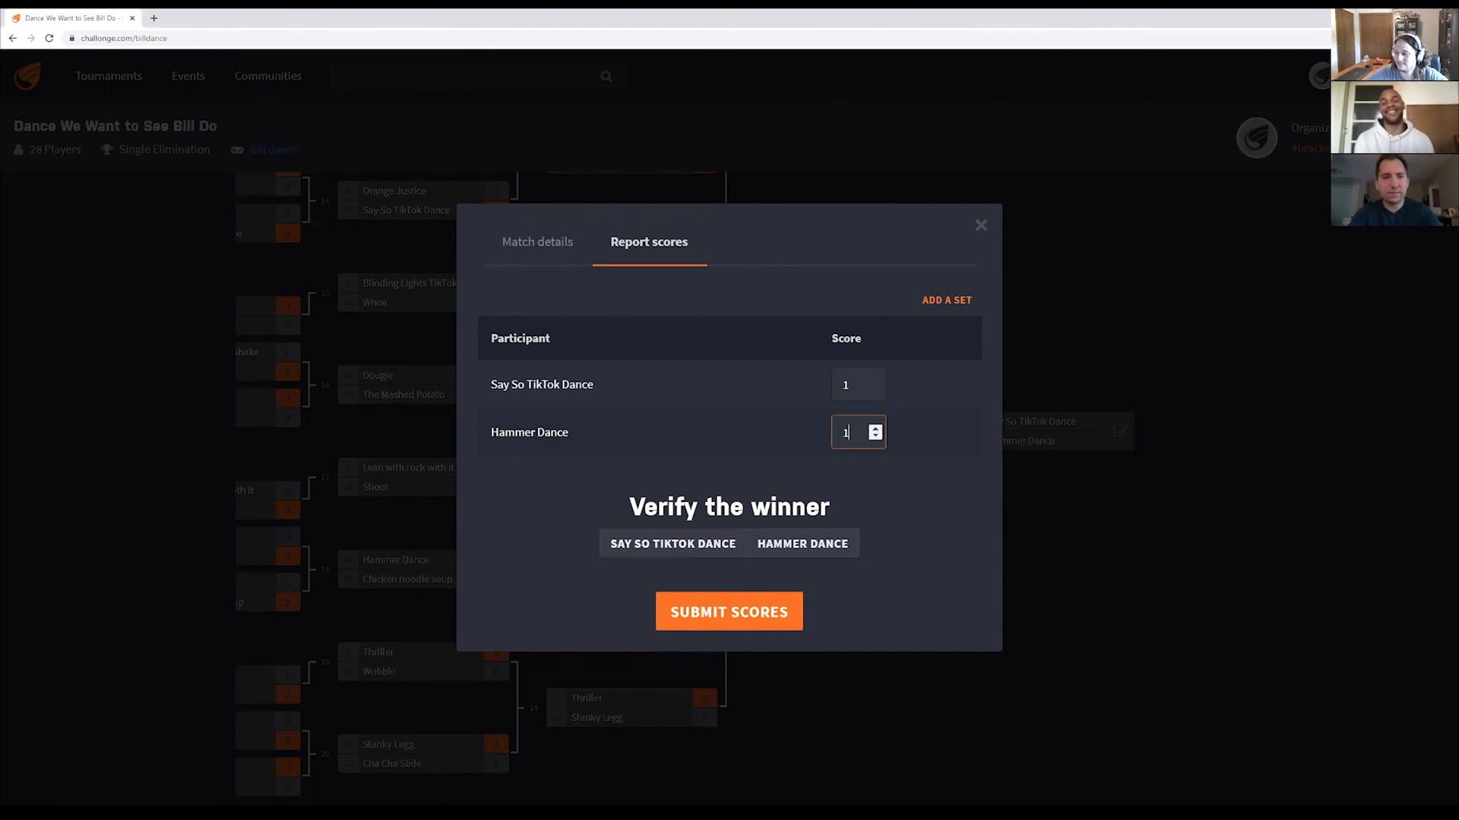
Close the Say So GIF page, raise Say So TikTok Dance's score in the final to 2 and submit the scores
key(alt+Tab)
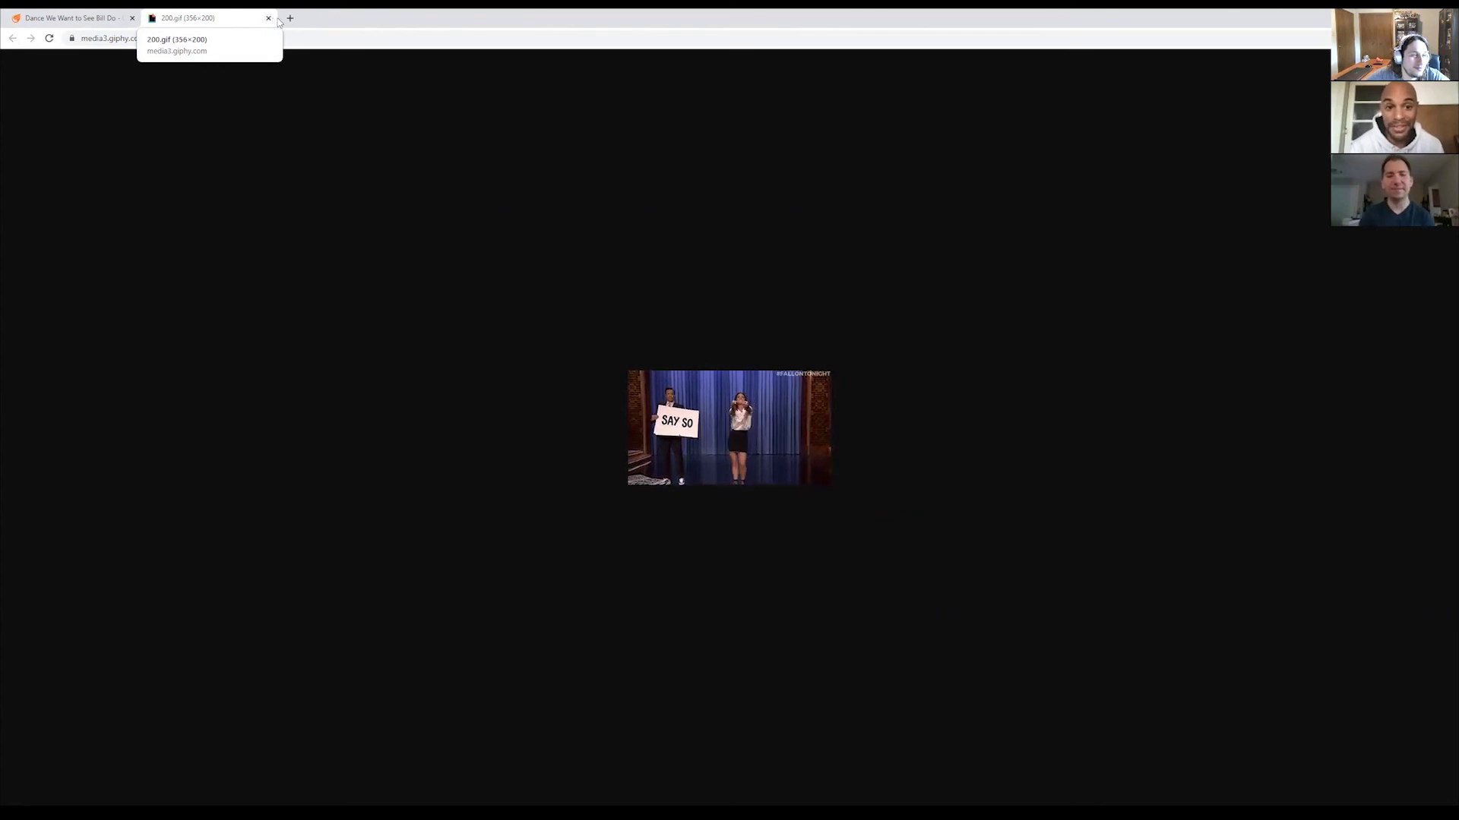
click(269, 18)
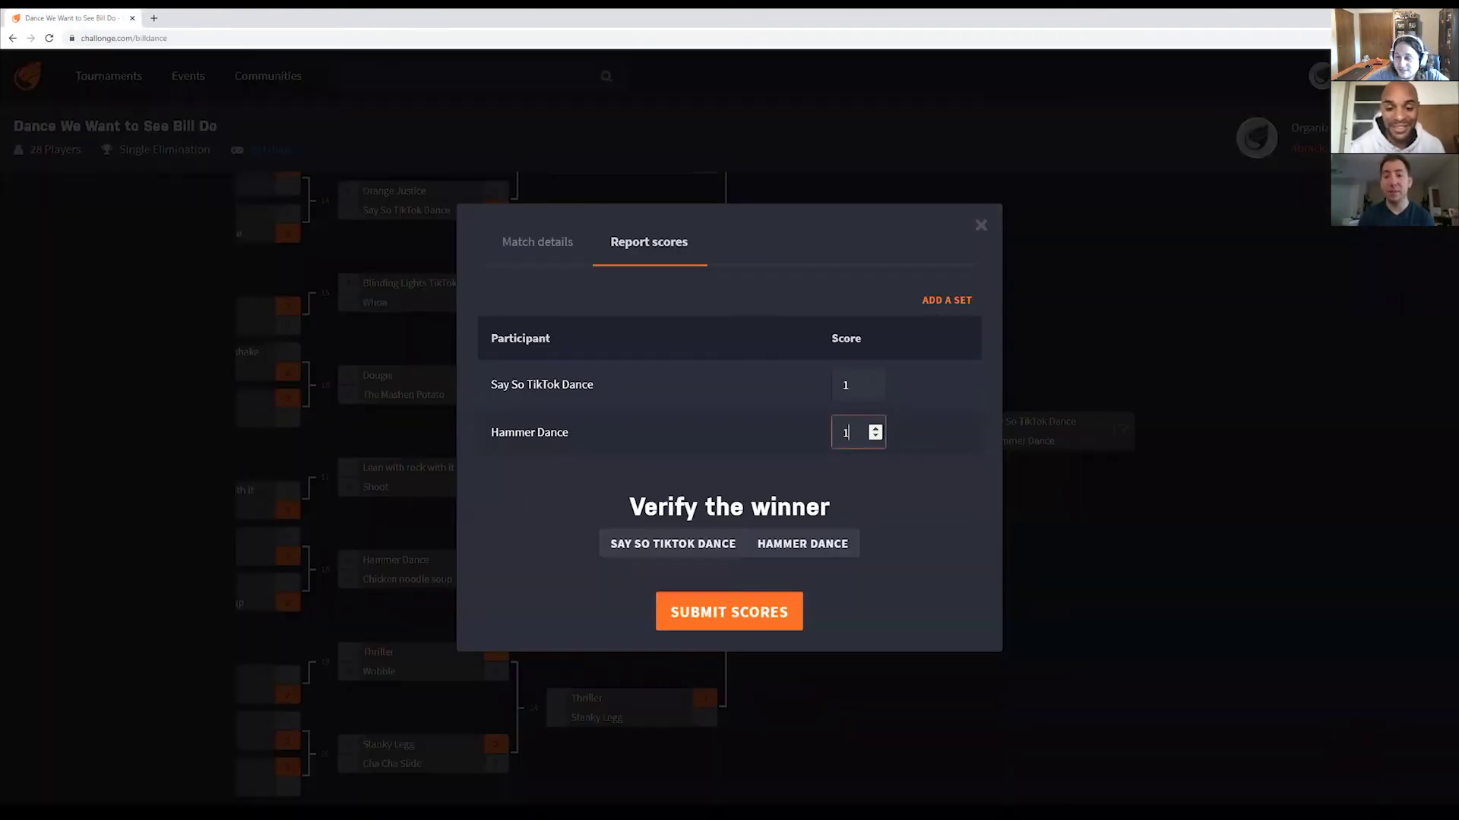
key(alt+Tab)
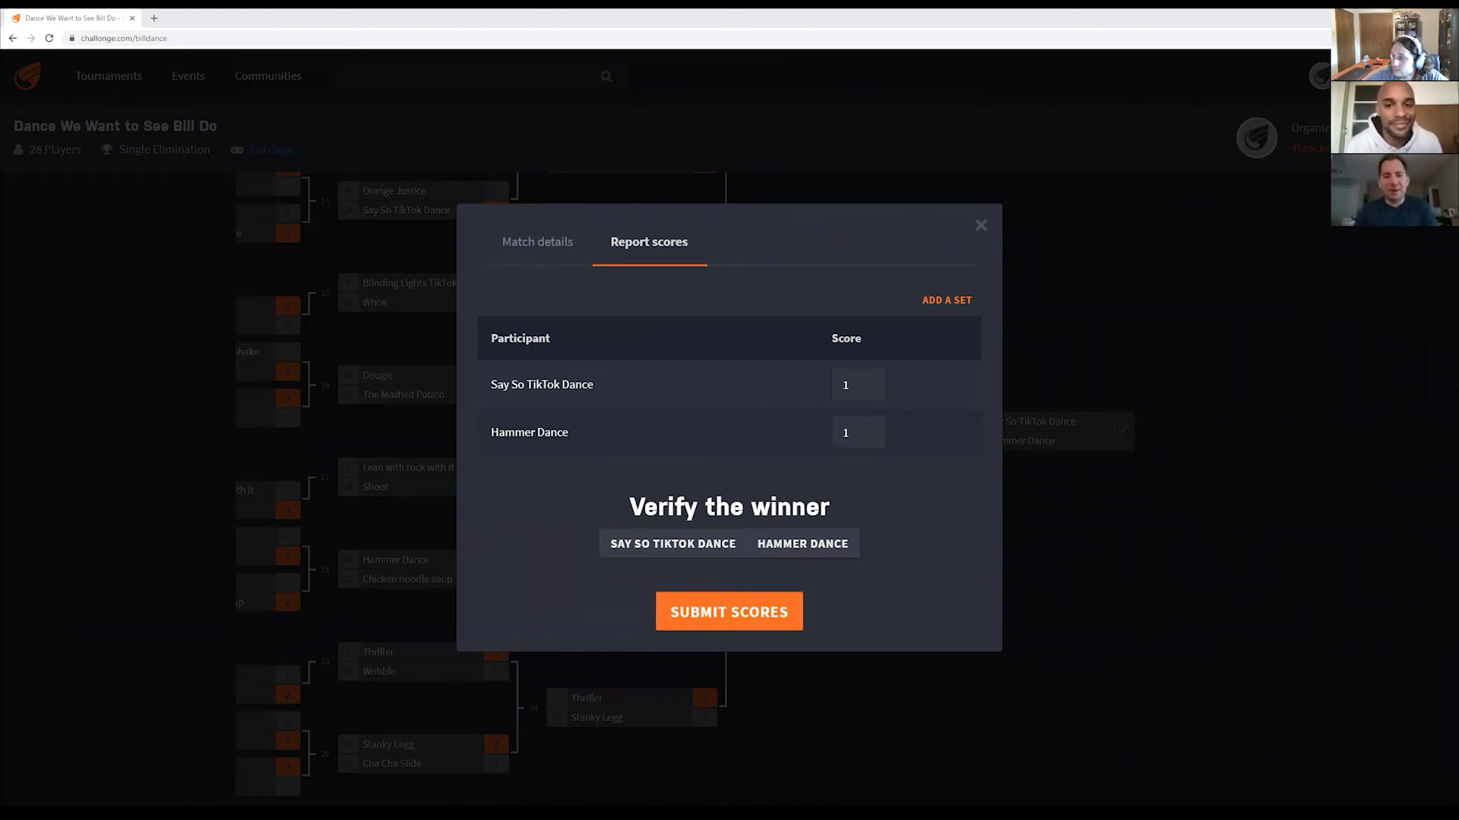
click(875, 381)
click(790, 611)
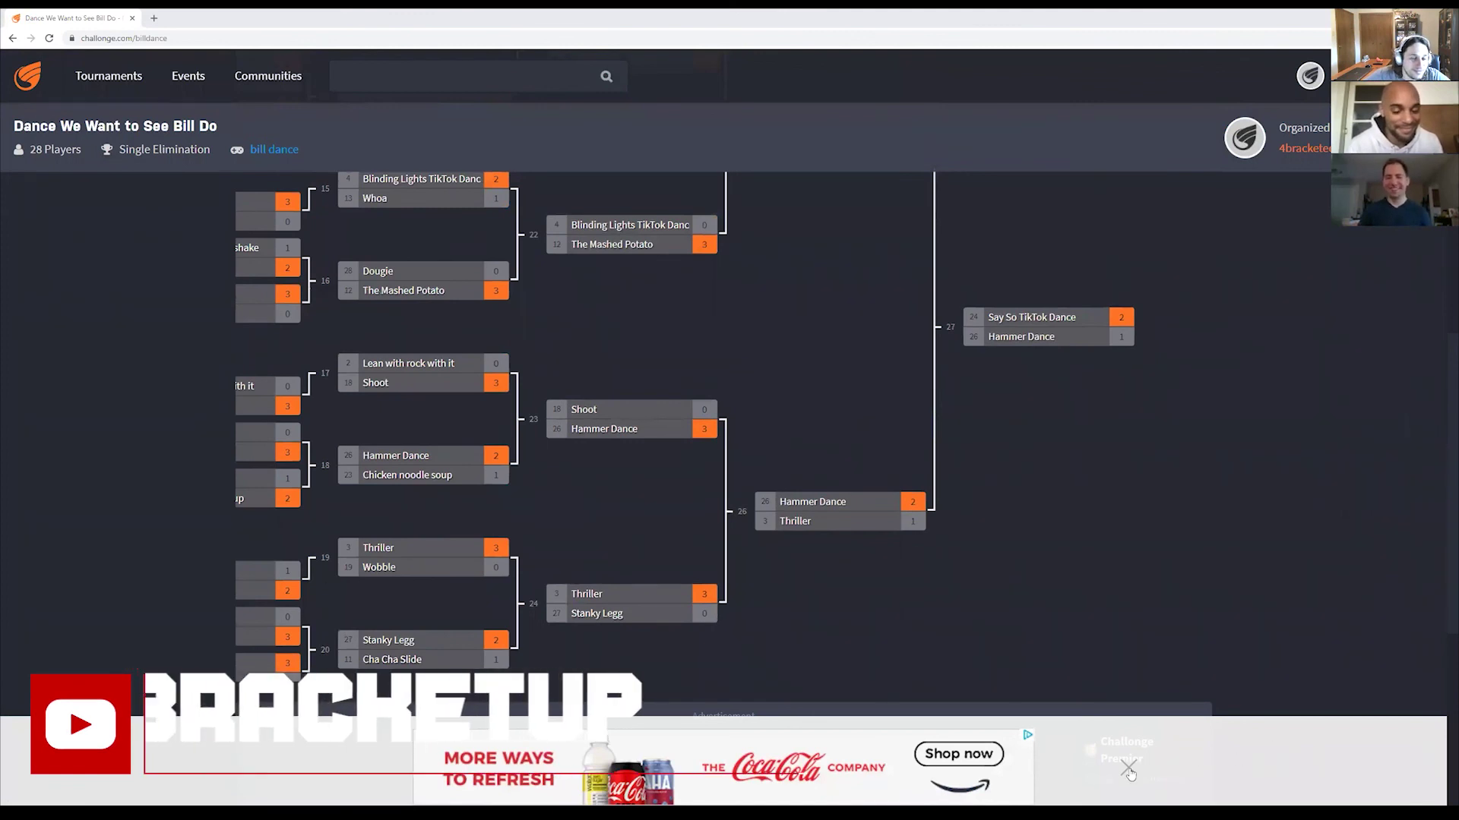
Dismiss the banner advertisement, end the tournament and view its final results
click(1130, 773)
scroll(417, 410, up, 8)
scroll(621, 487, down, 5)
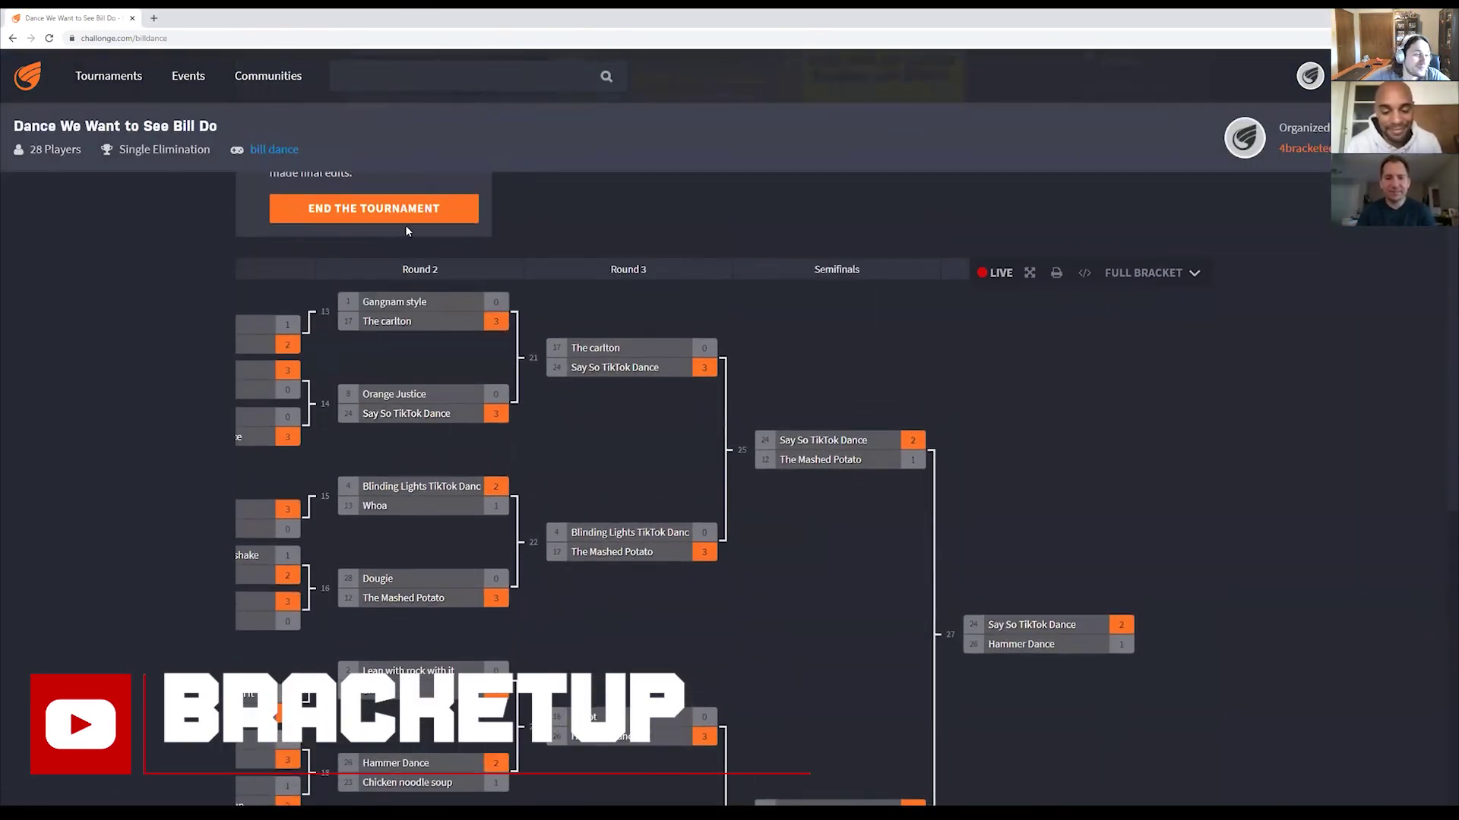
click(400, 215)
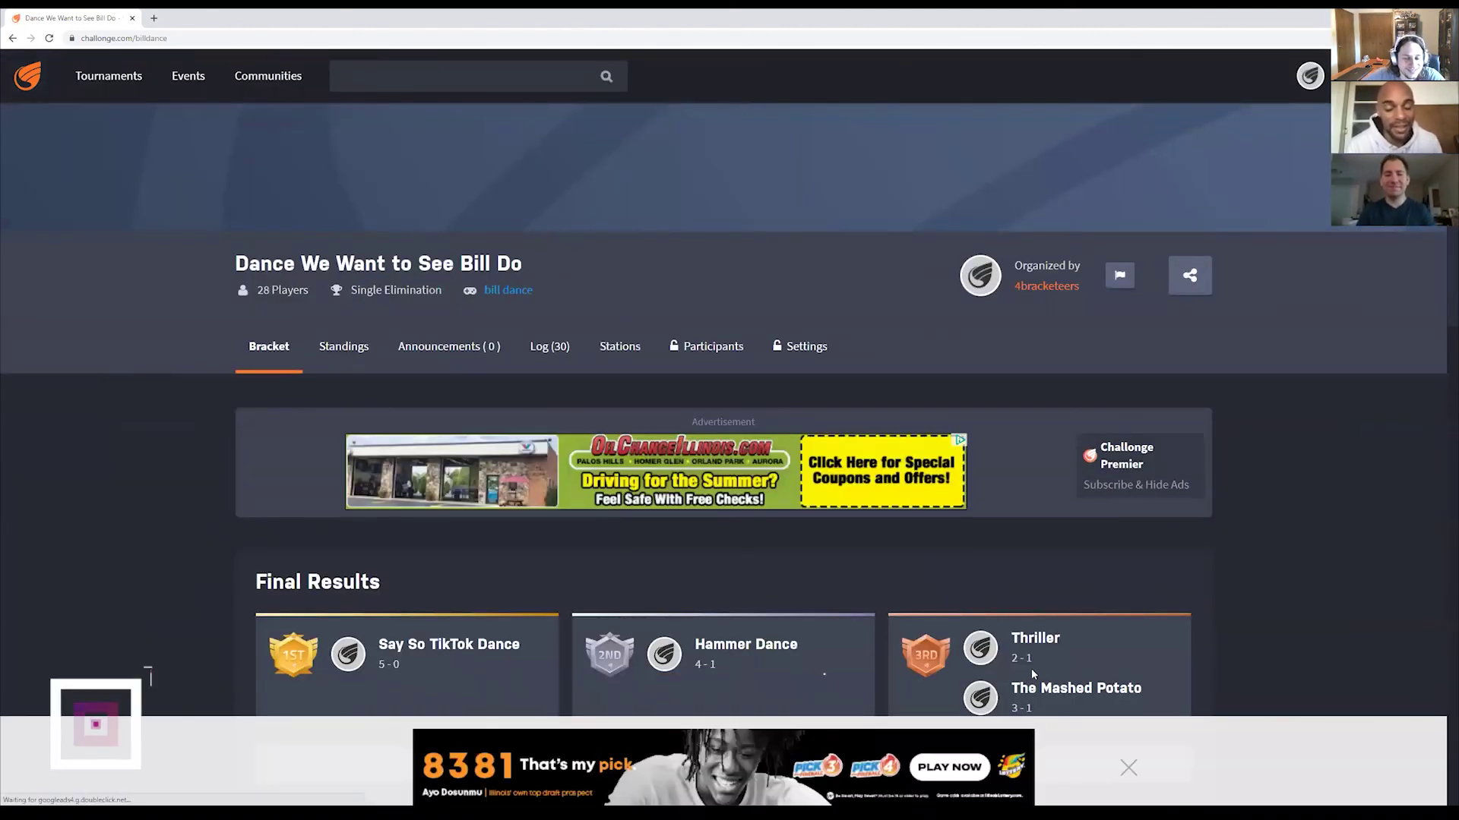
scroll(1031, 583, down, 3)
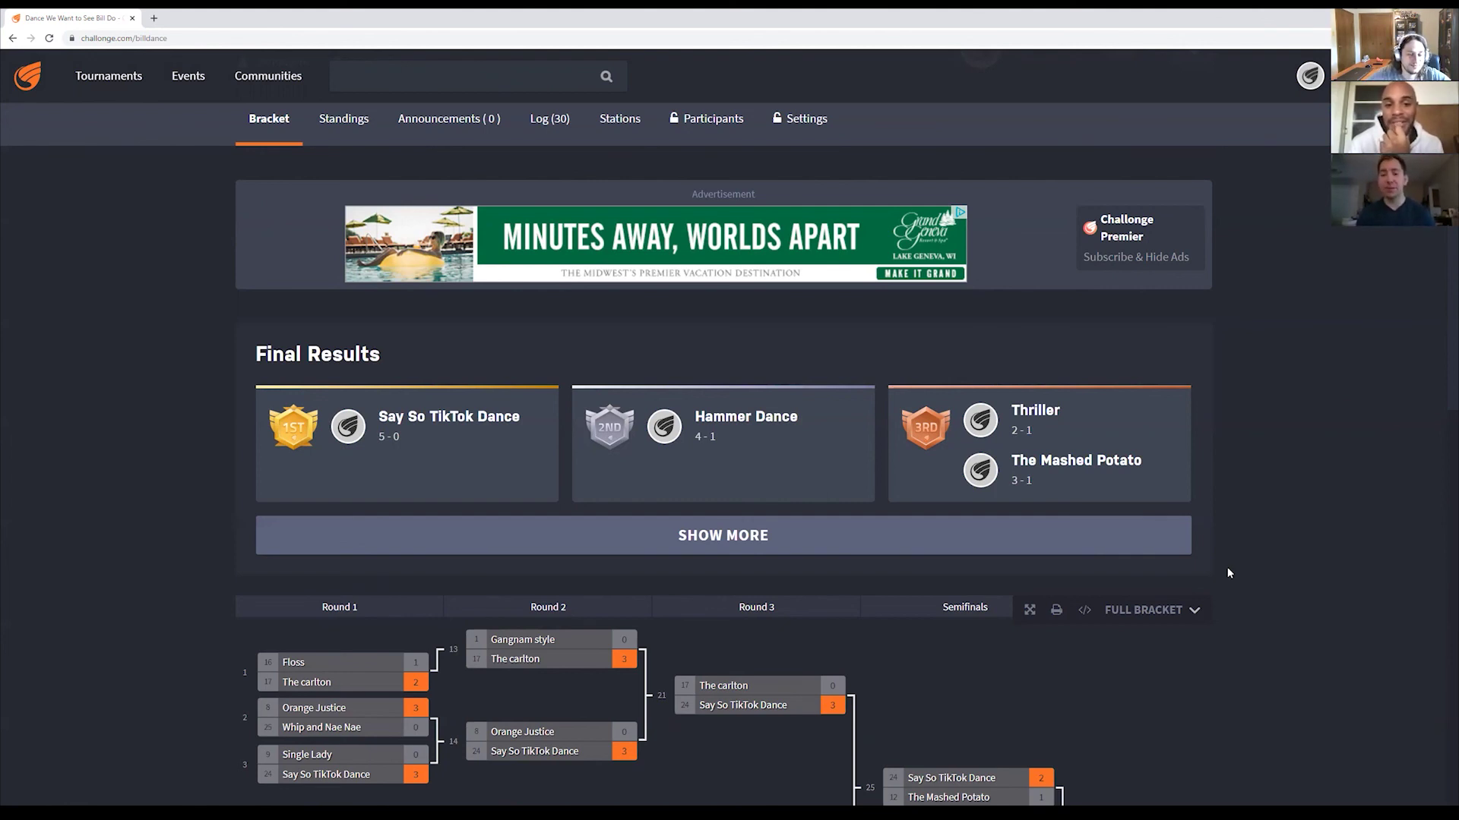
scroll(1261, 669, down, 2)
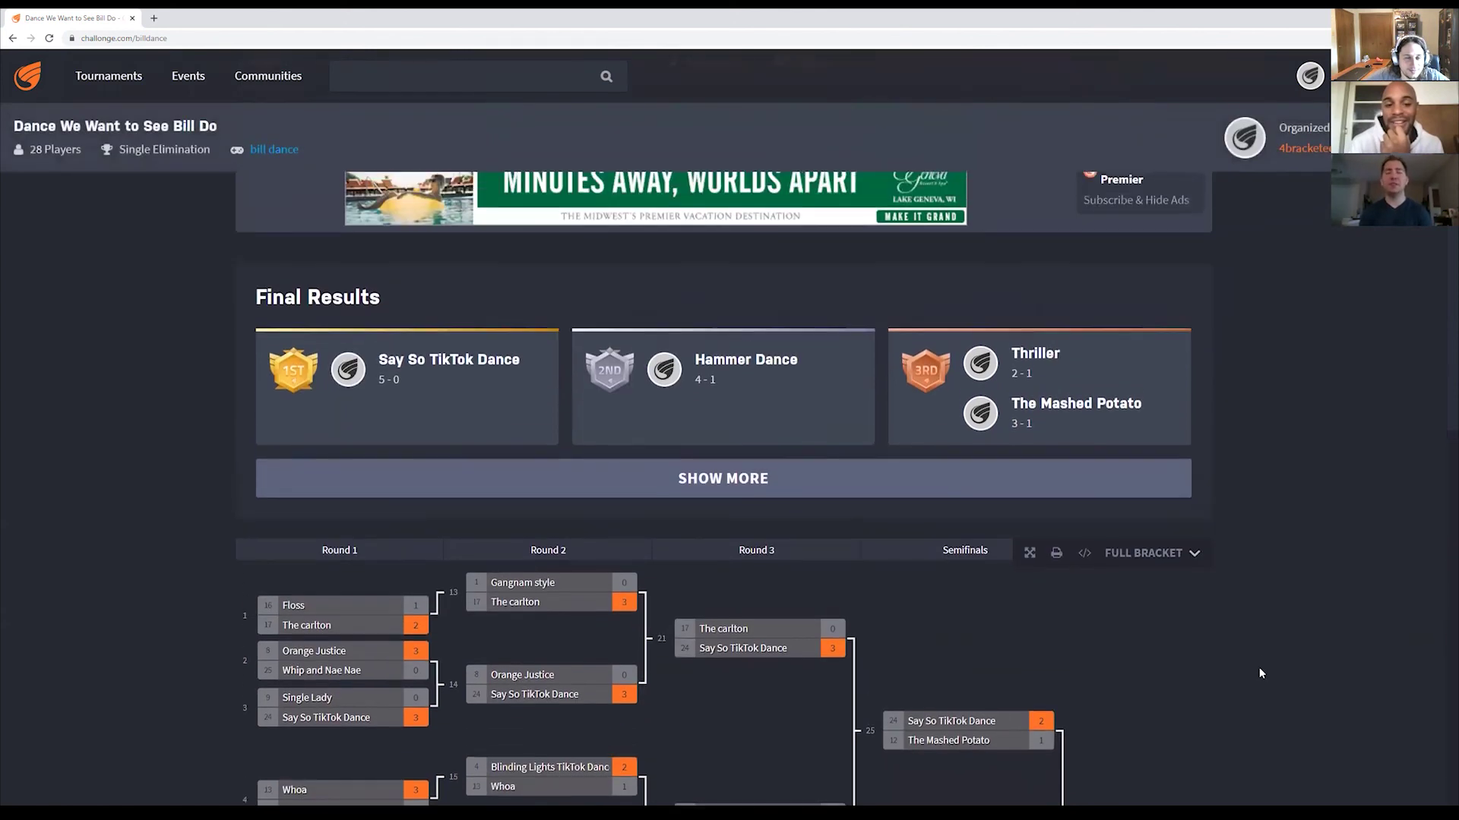